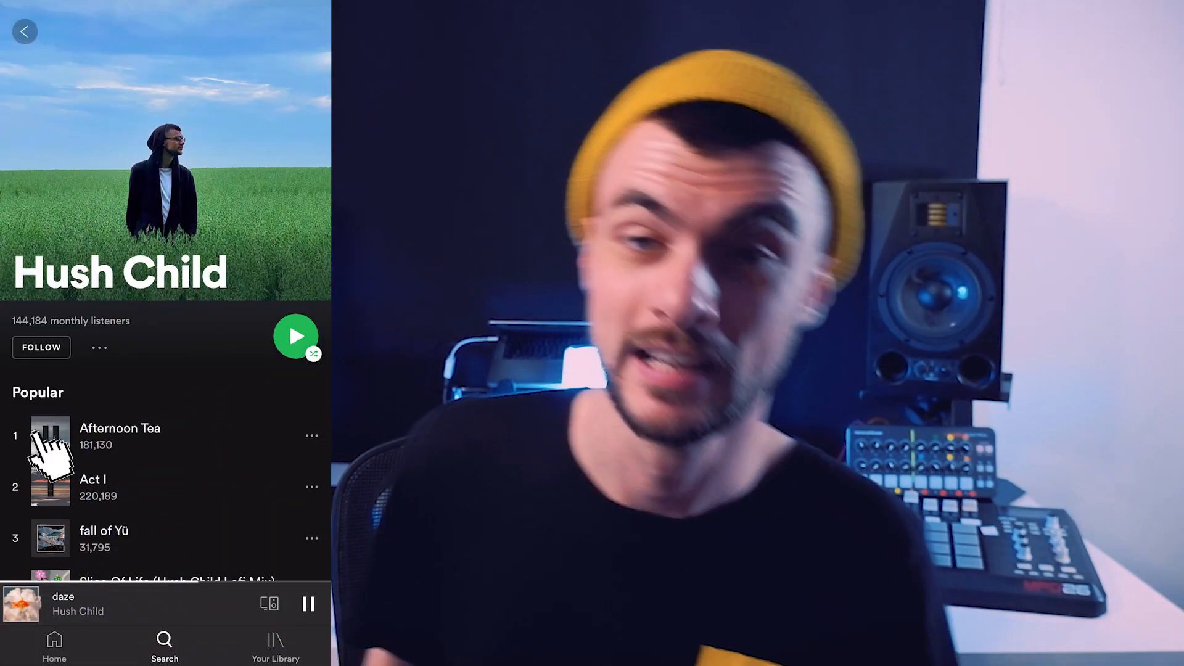
left_click(59, 349)
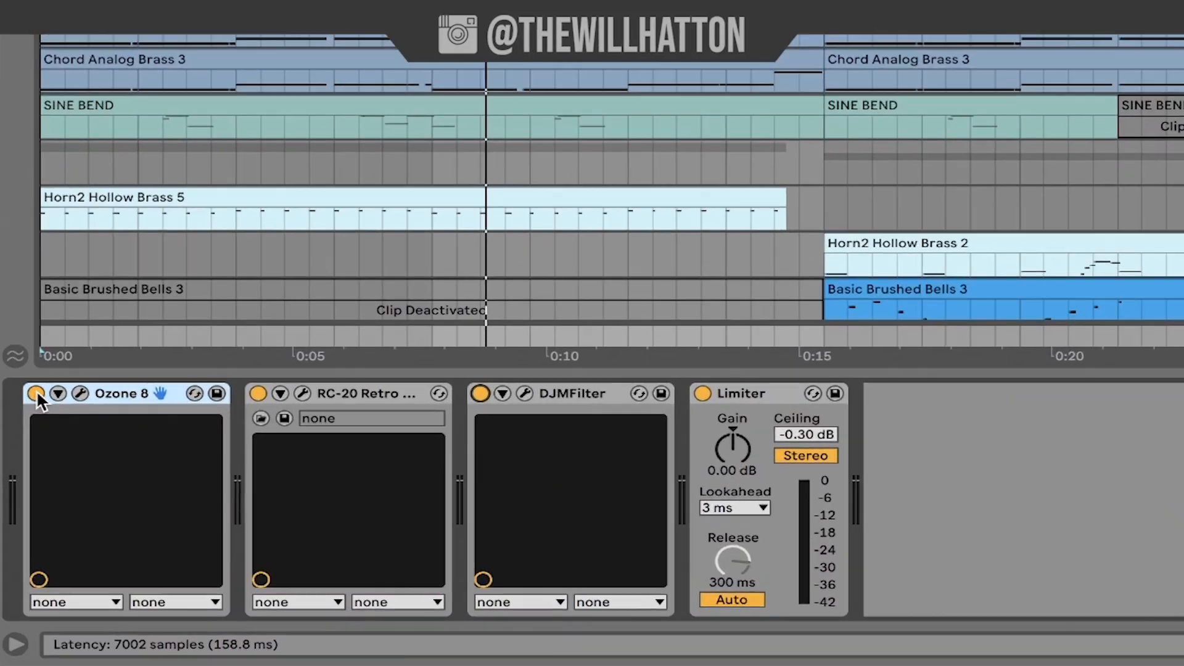
left_click(34, 505)
left_click(299, 341)
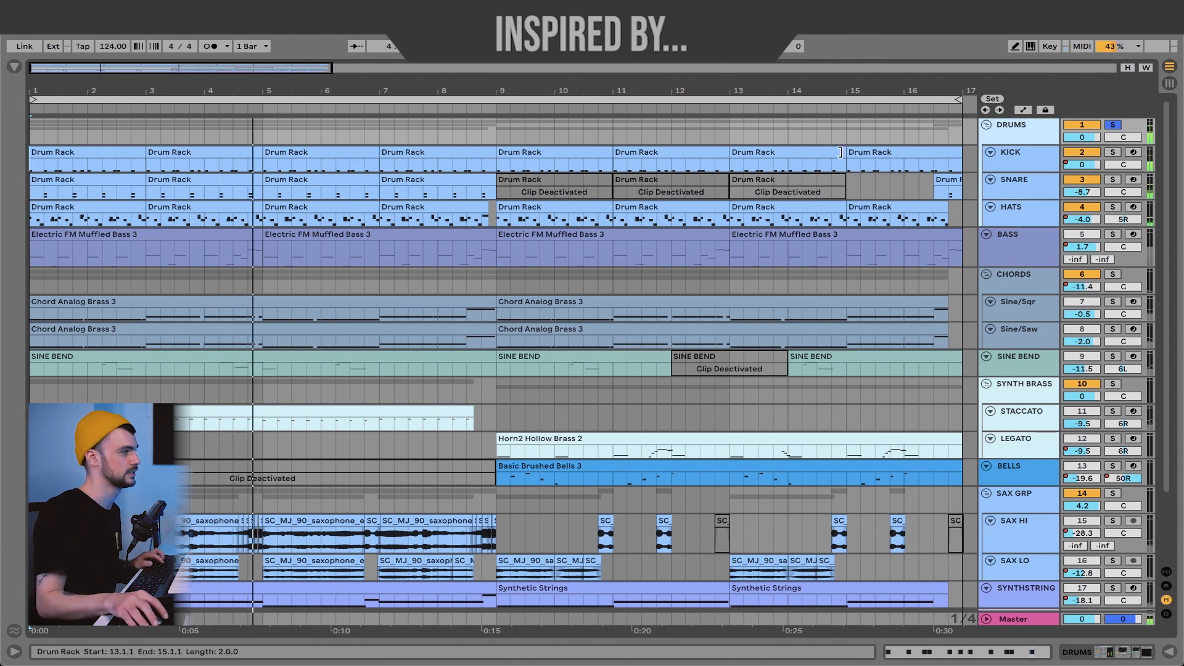
Open the RC-20 Retro Color plug-in on the DRUMS group, raise and lower its Noise amount, and close the plug-in window
double_click(1000, 141)
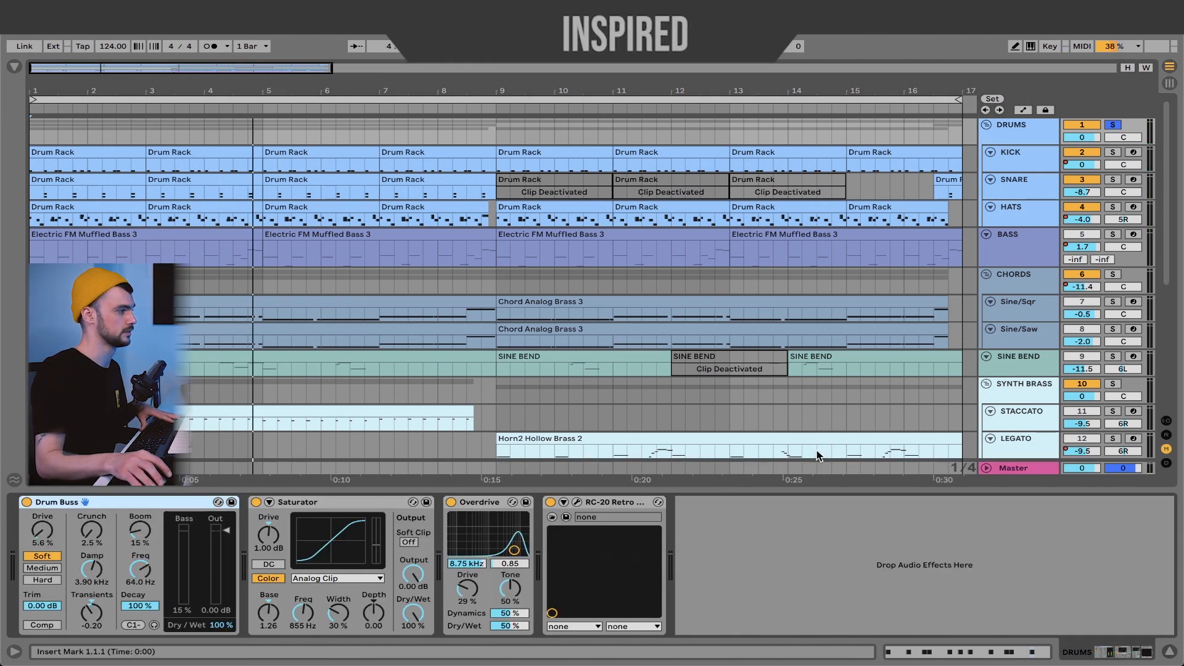
left_click(576, 502)
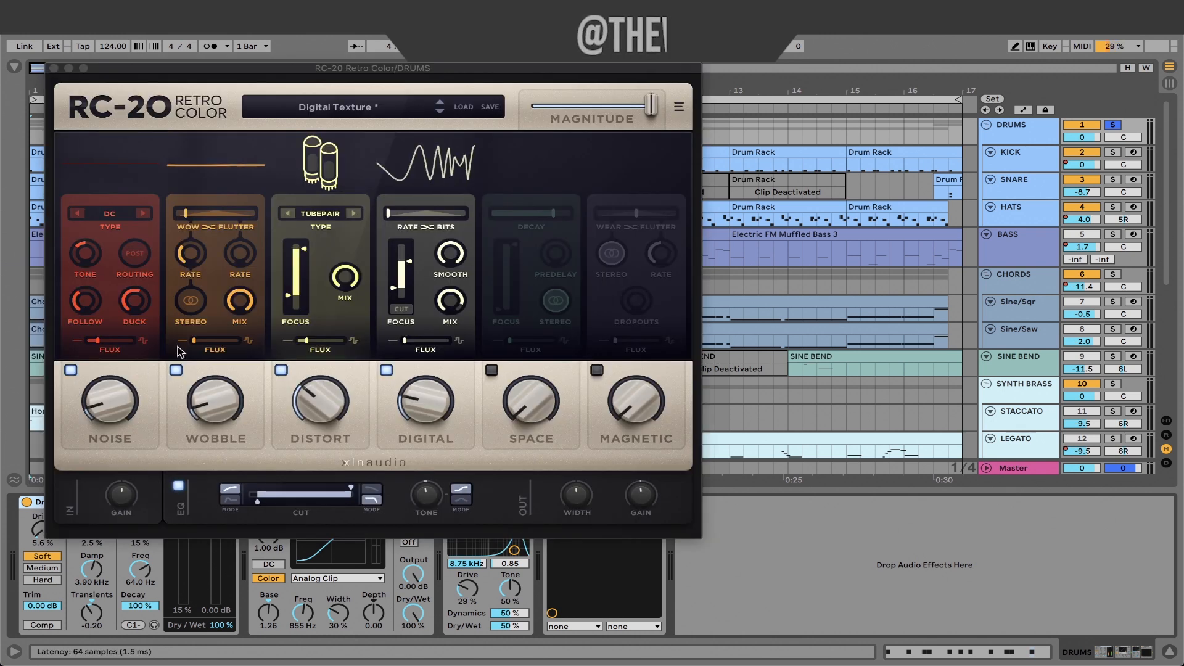
left_click_drag(113, 413, 113, 390)
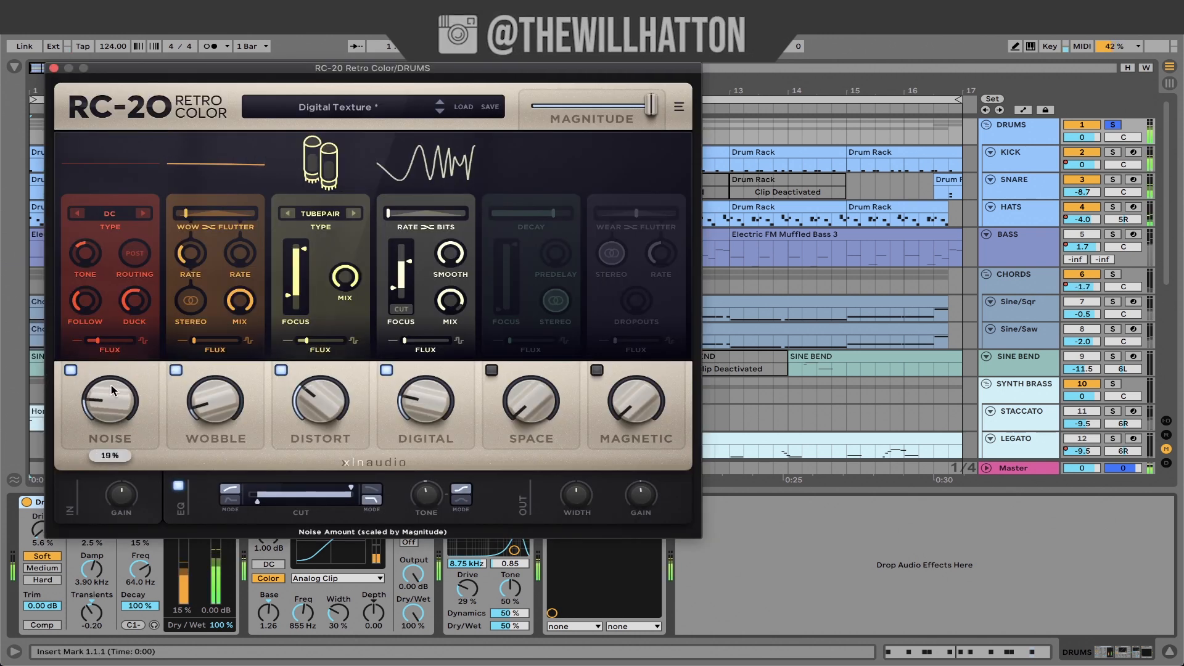
left_click_drag(110, 349, 112, 407)
left_click(53, 68)
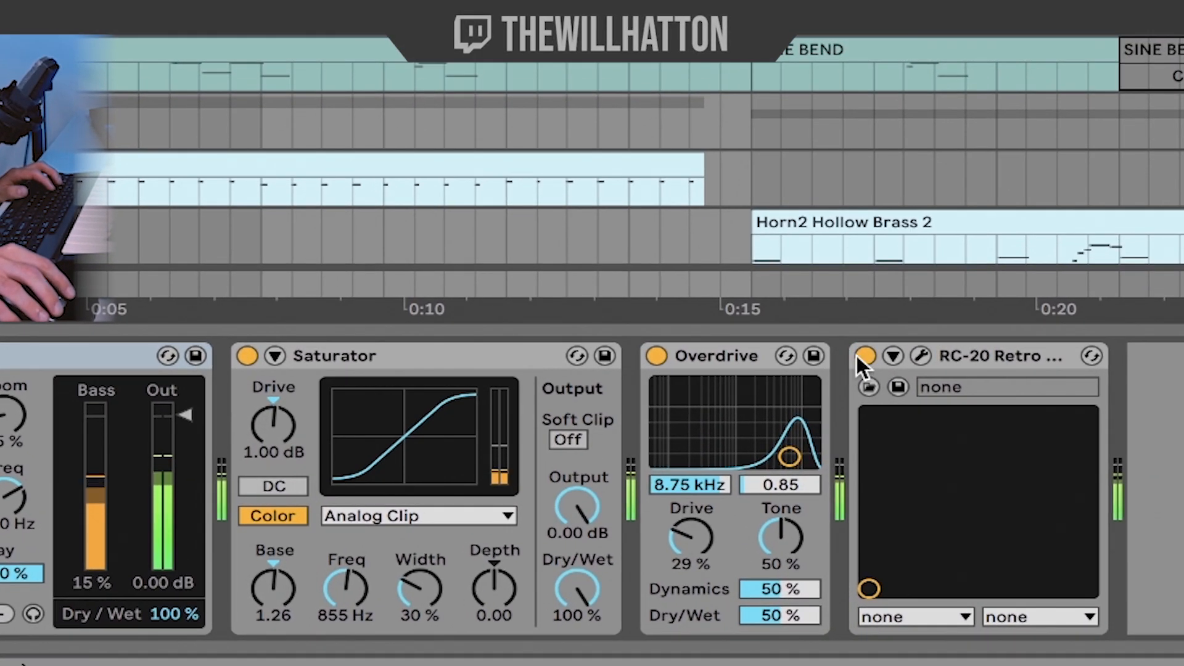
Bypass RC-20 Retro Color, Overdrive, Saturator and Drum Buss one by one on the DRUMS group while the drums play
left_click(865, 356)
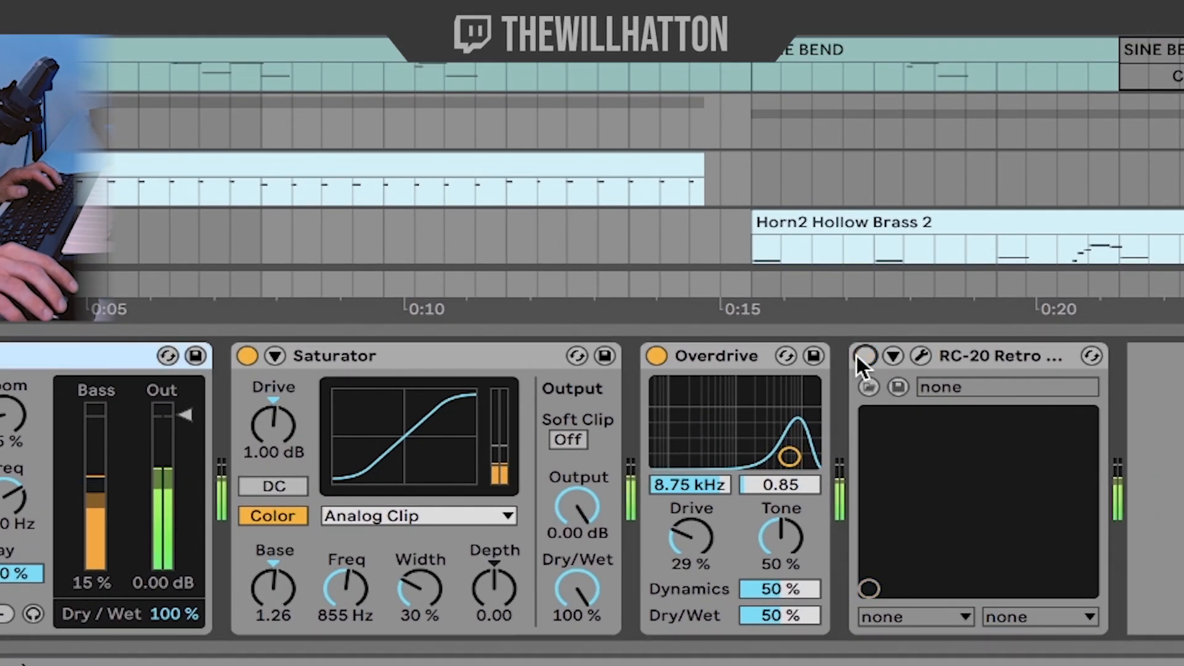
left_click(651, 356)
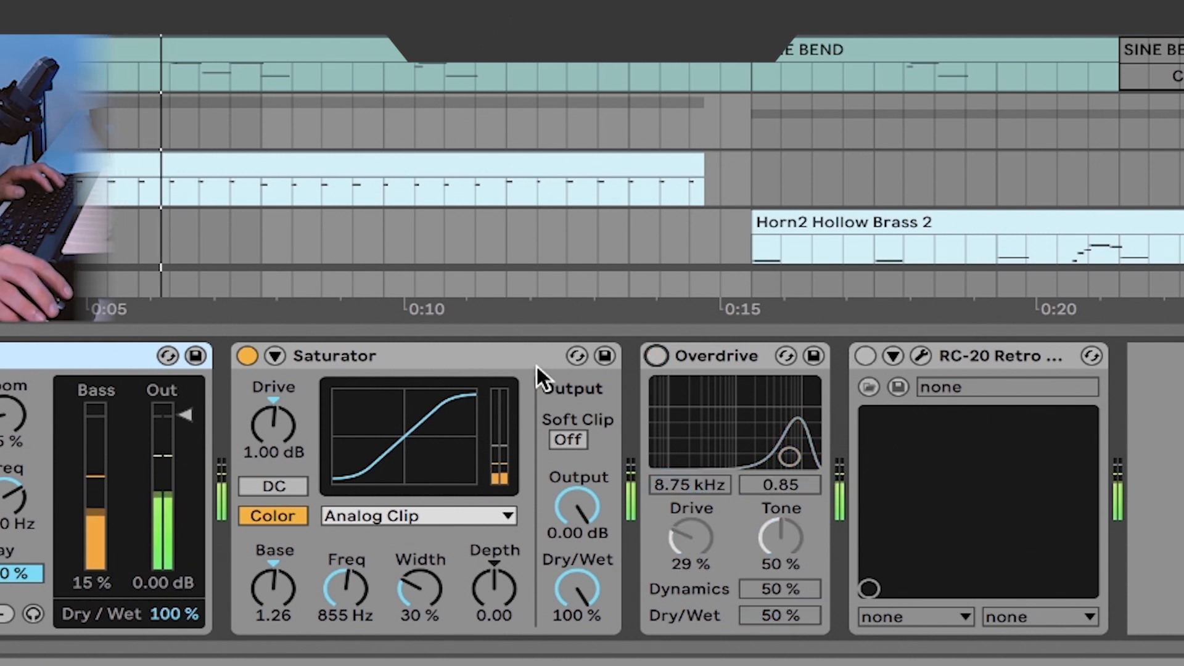
left_click(246, 356)
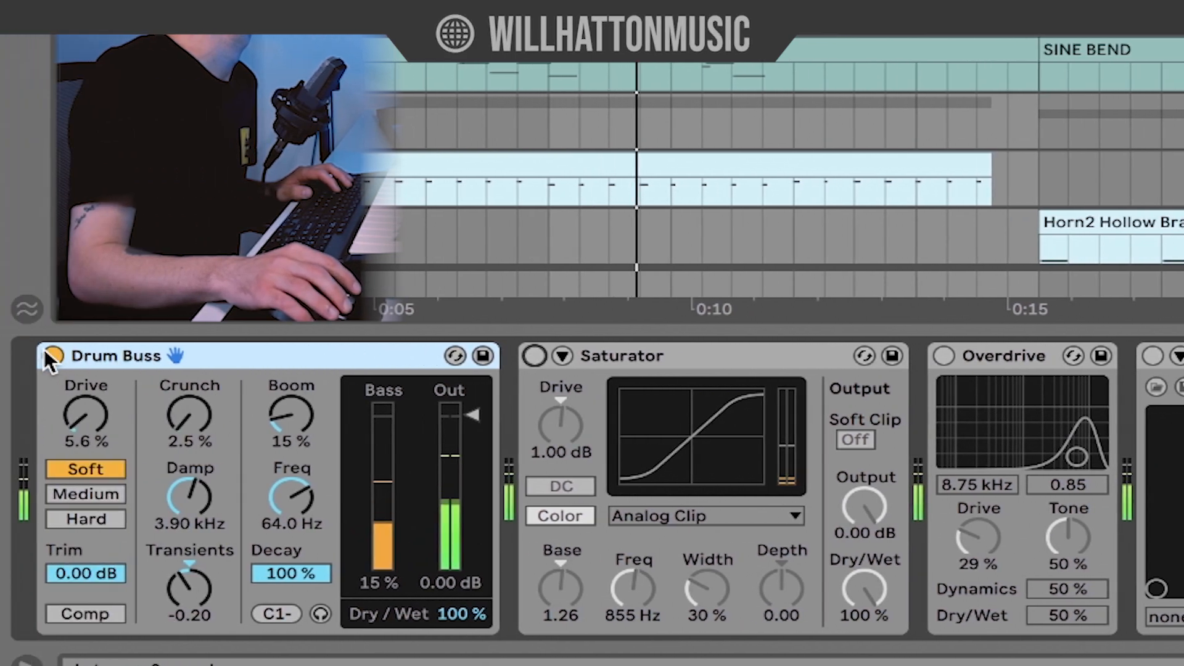
left_click(44, 351)
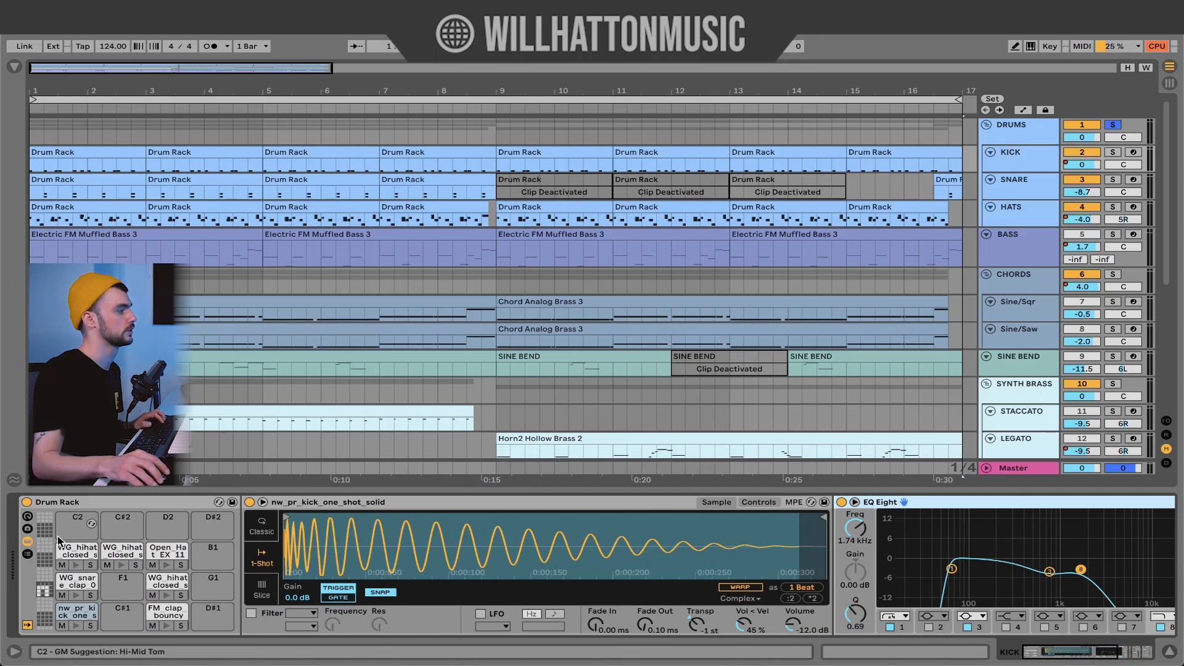
Switch to Splice to view the Wolfgang Gartner - Signature Series Pt. 1 samples in the library, and close its window
key("super+Tab")
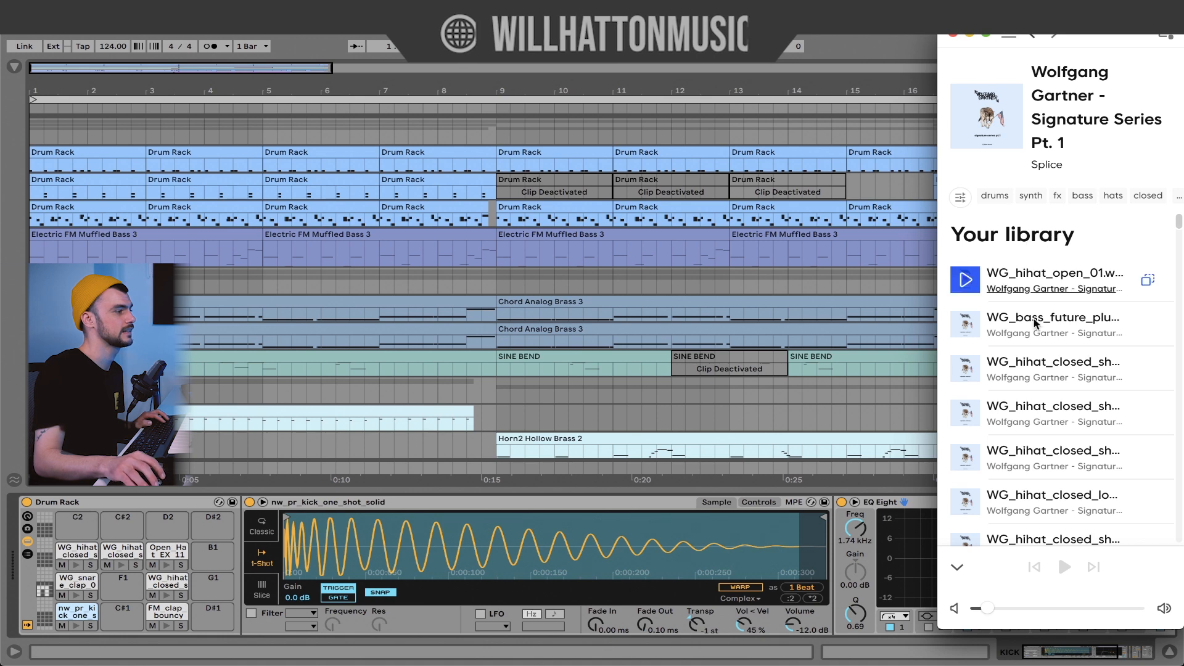
left_click(952, 35)
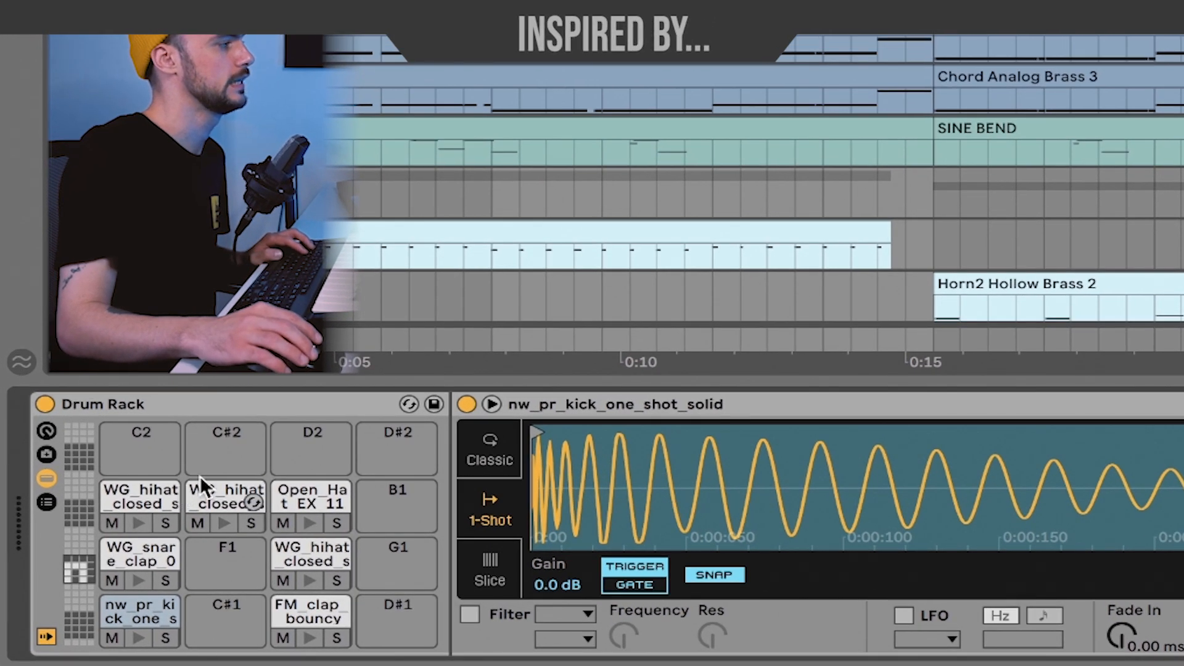
View the hi-hat samples on the pads of the KICK track's Drum Rack
left_click(198, 480)
left_click(122, 494)
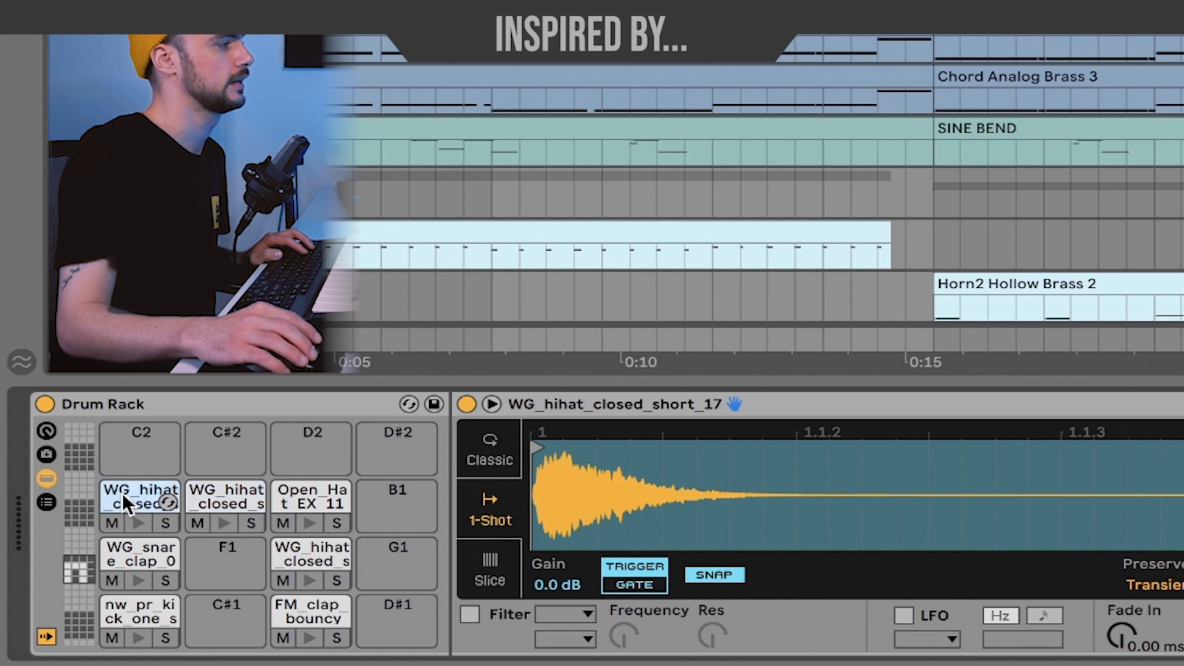
left_click(280, 502)
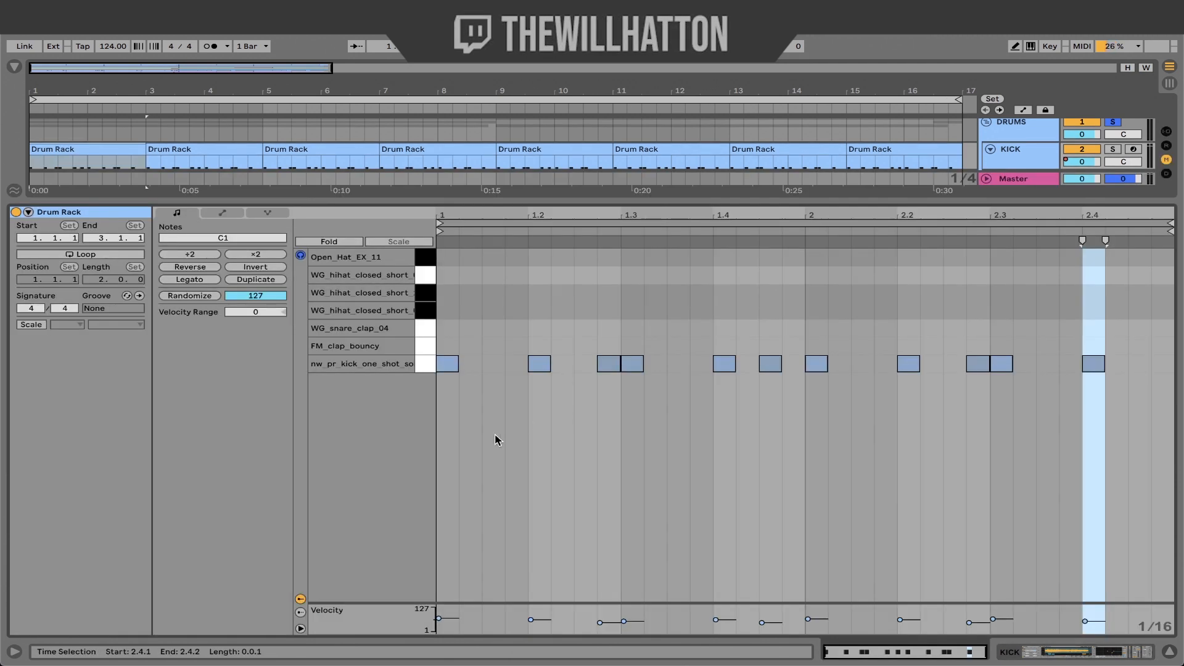
Examine the kick notes around beats 1.2 and 1.3 in the first KICK clip and toggle playback
left_click_drag(482, 425, 439, 359)
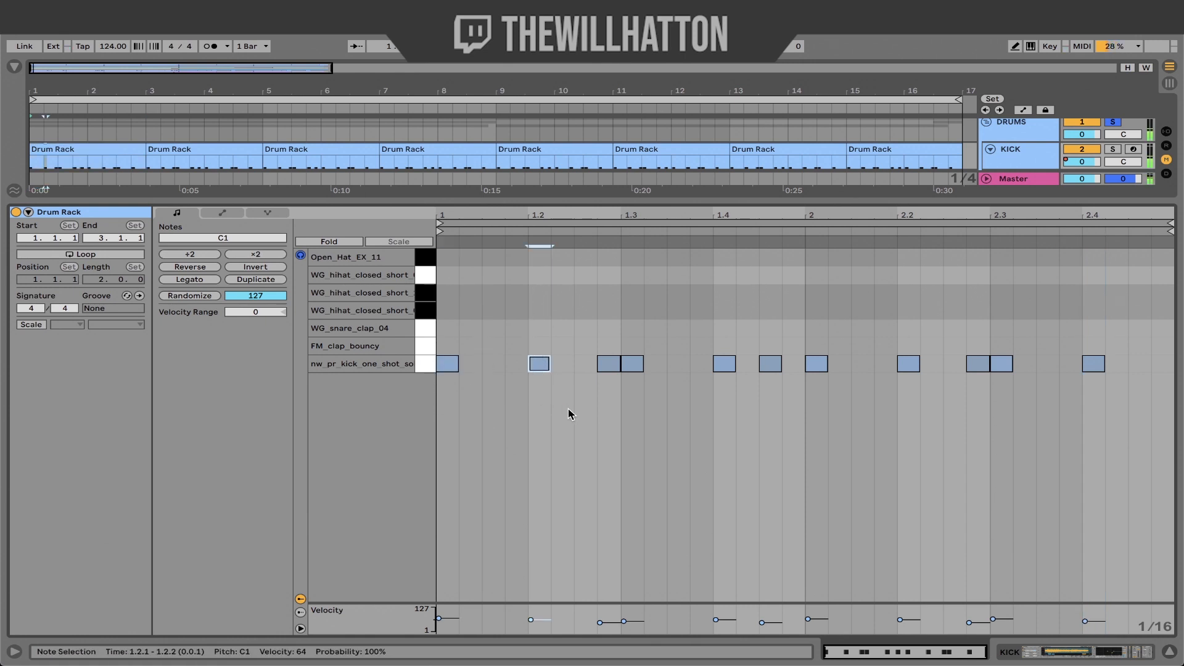
left_click(617, 366)
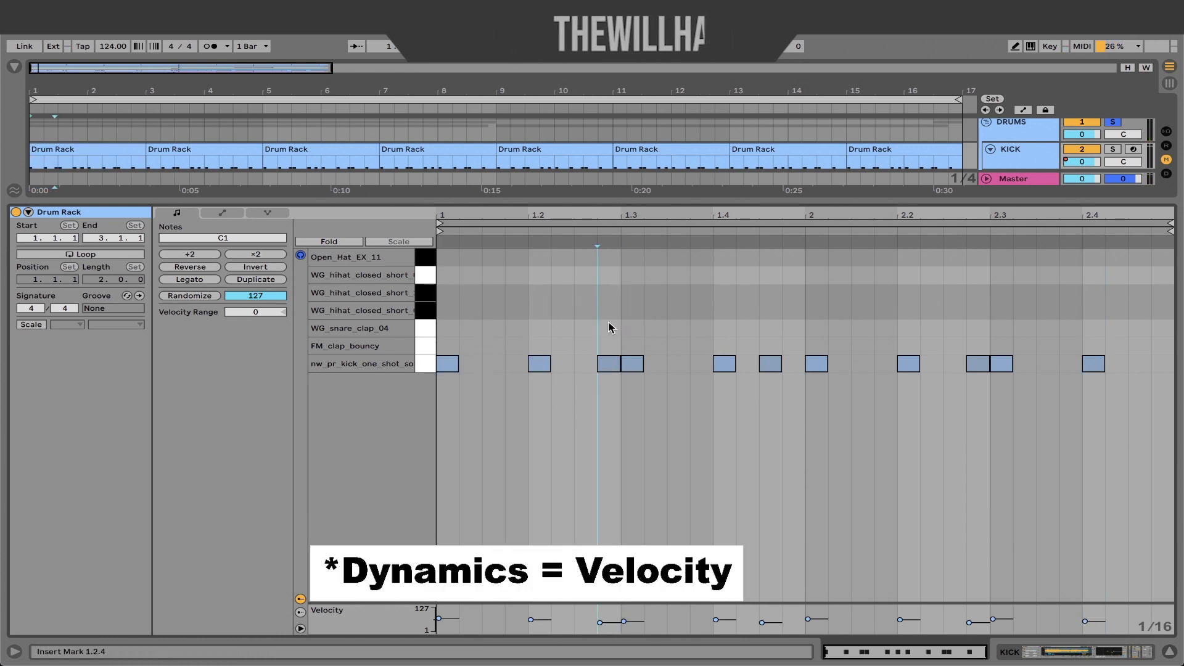
left_click(649, 426)
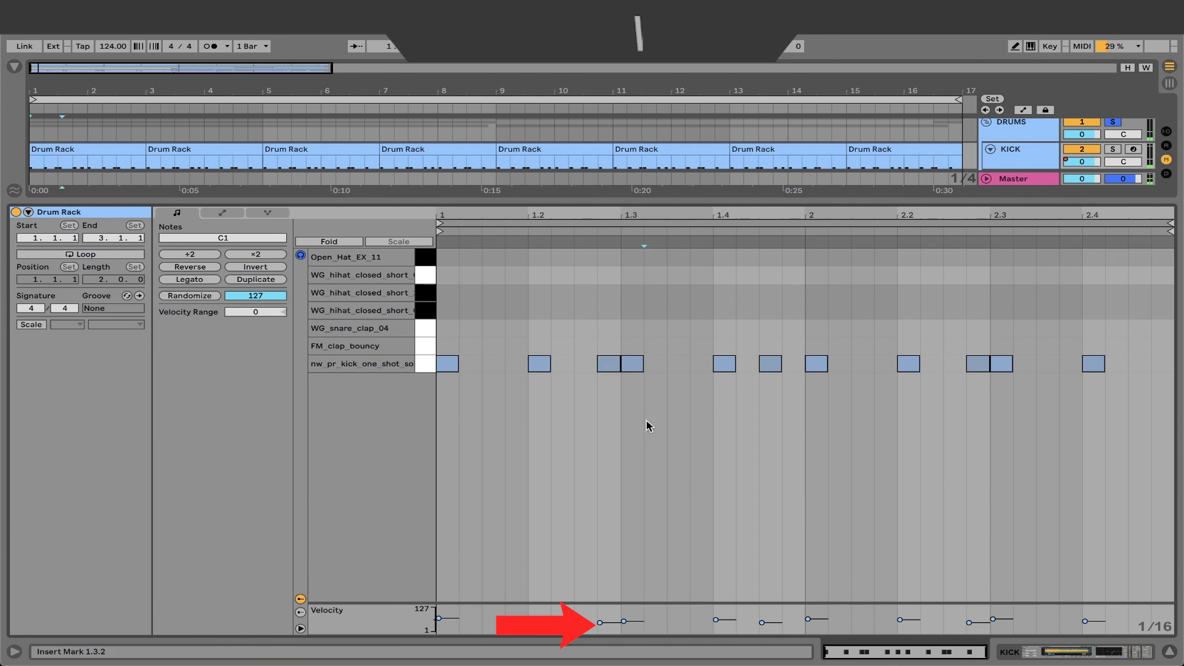
left_click(632, 363)
key("space")
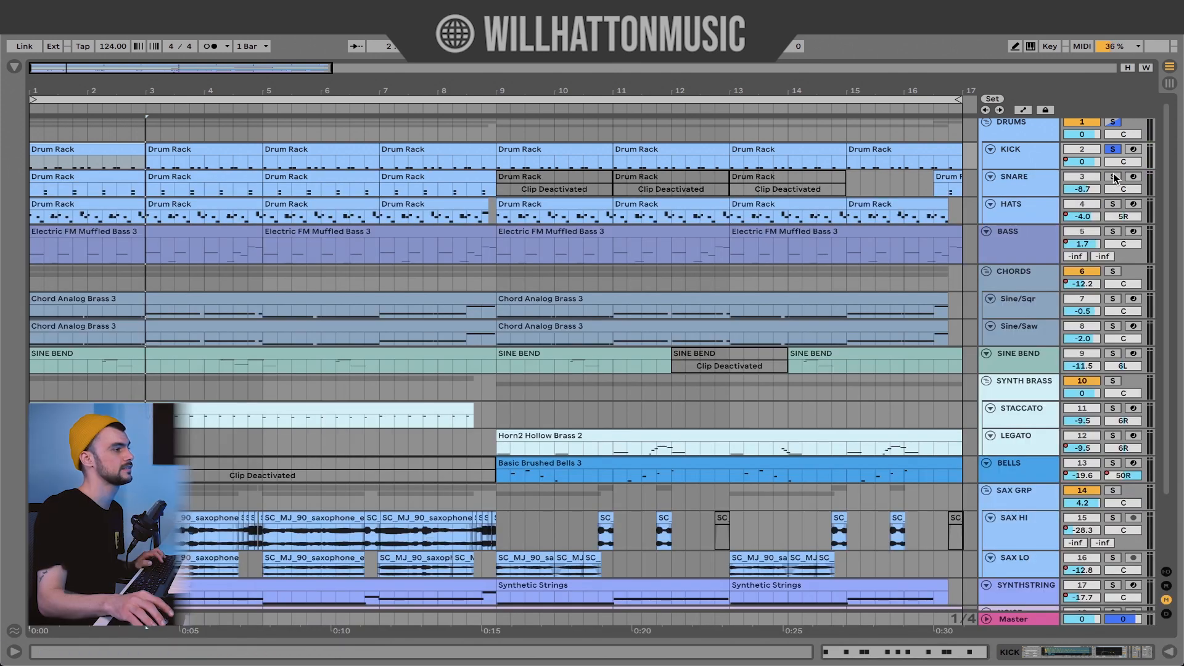
Open the first SNARE clip and inspect the FM_clap_bouncy and WG_snare_clap_04 samples and their effects in the track's Drum Rack
double_click(52, 196)
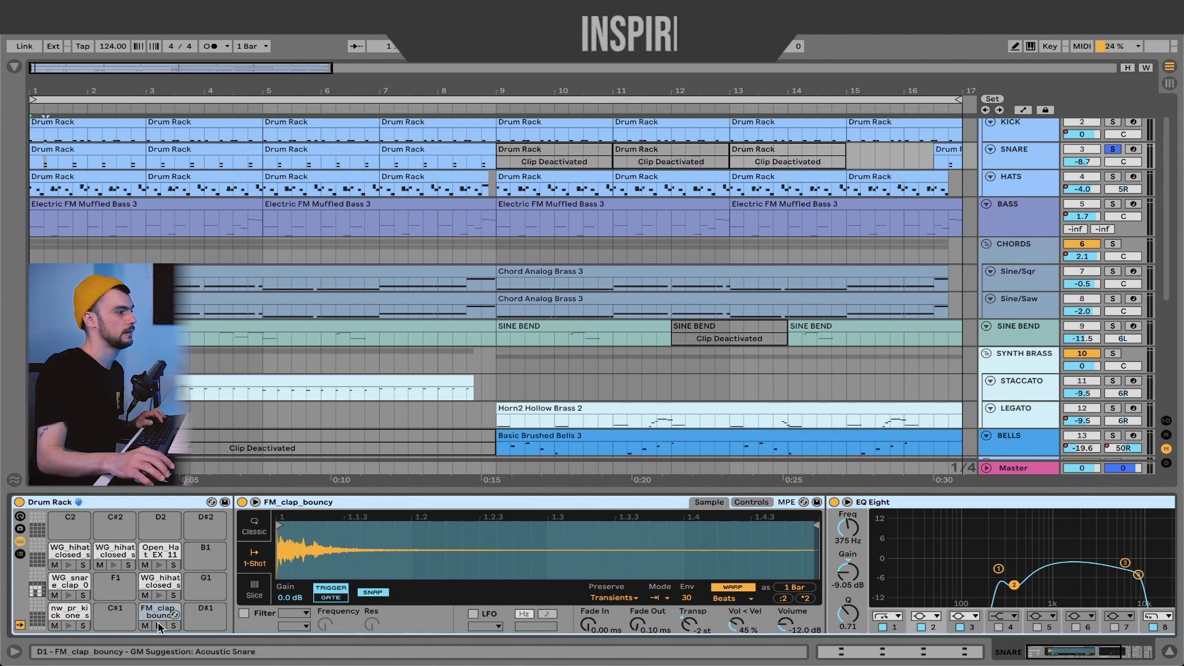
left_click(159, 627)
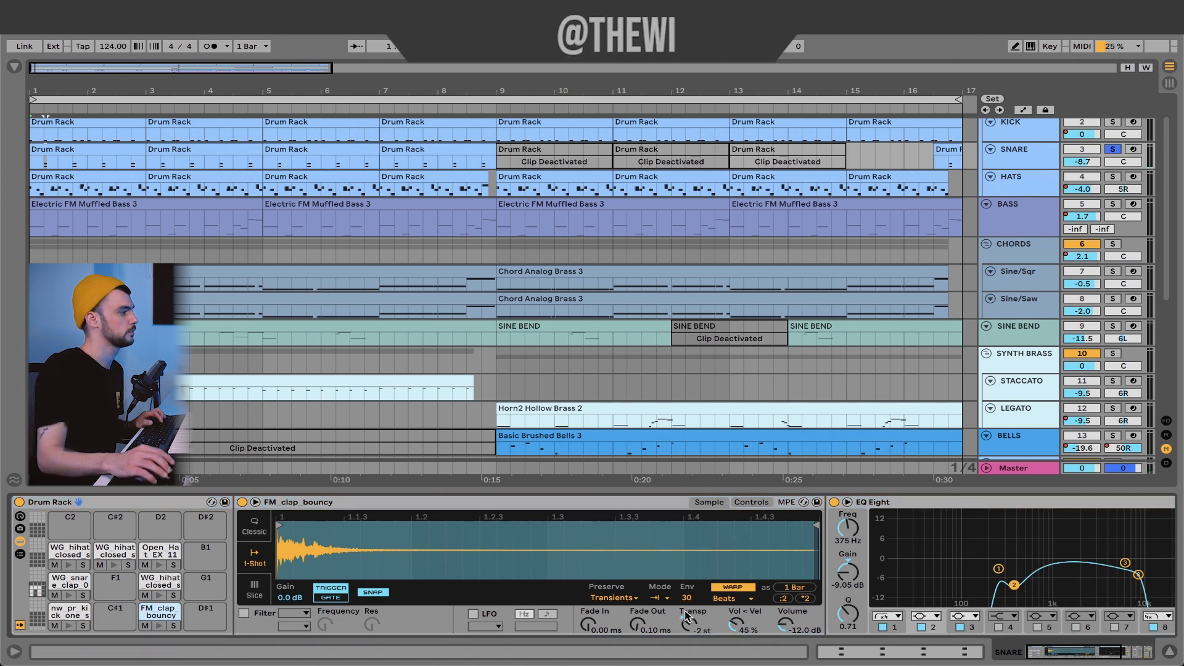
left_click(60, 579)
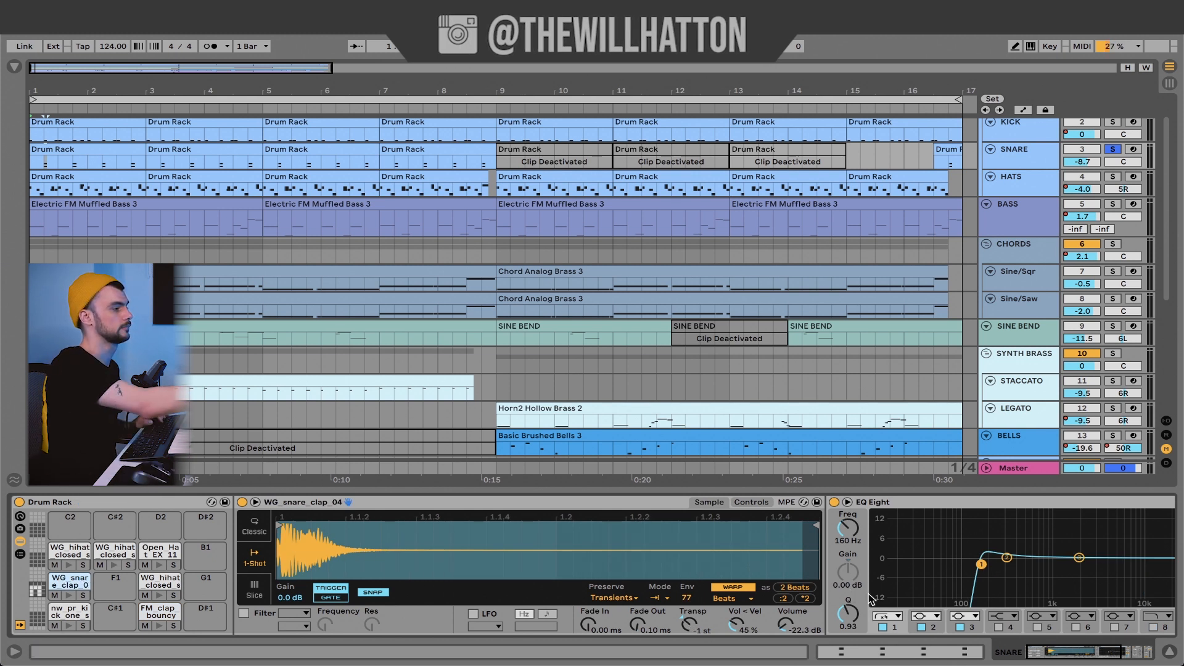
scroll(867, 595, "right", 5)
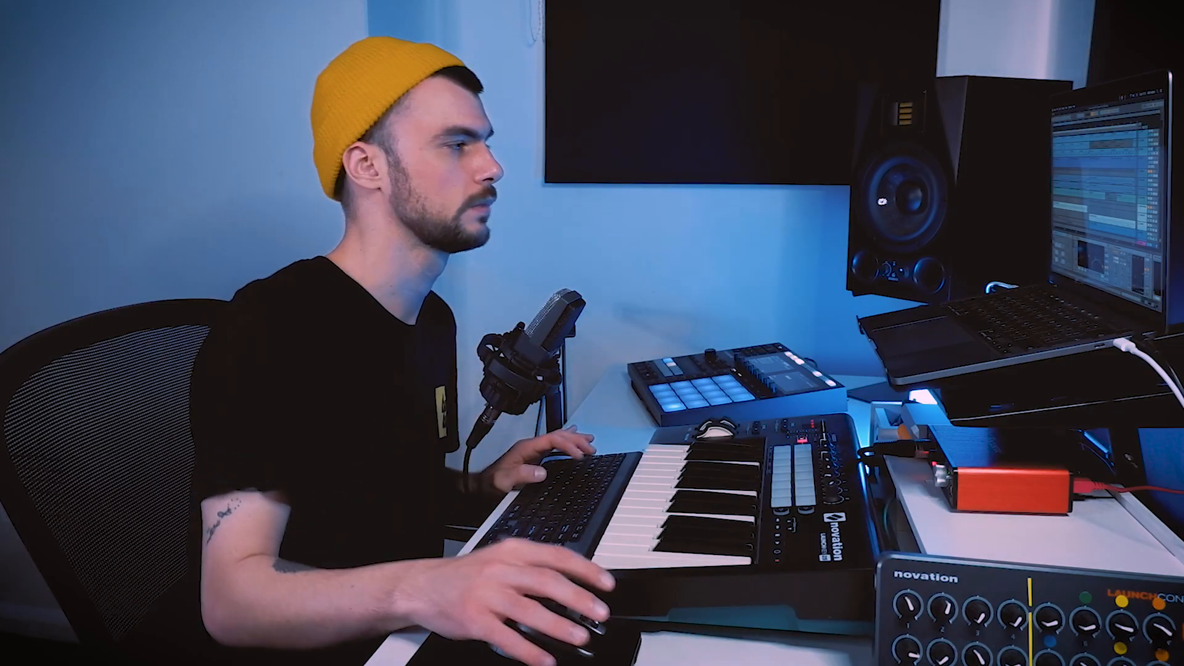
Open the first HATS clip and examine closely the timing of the WG_hihat_closed_short_04 note near 1.2.3
left_click(69, 179)
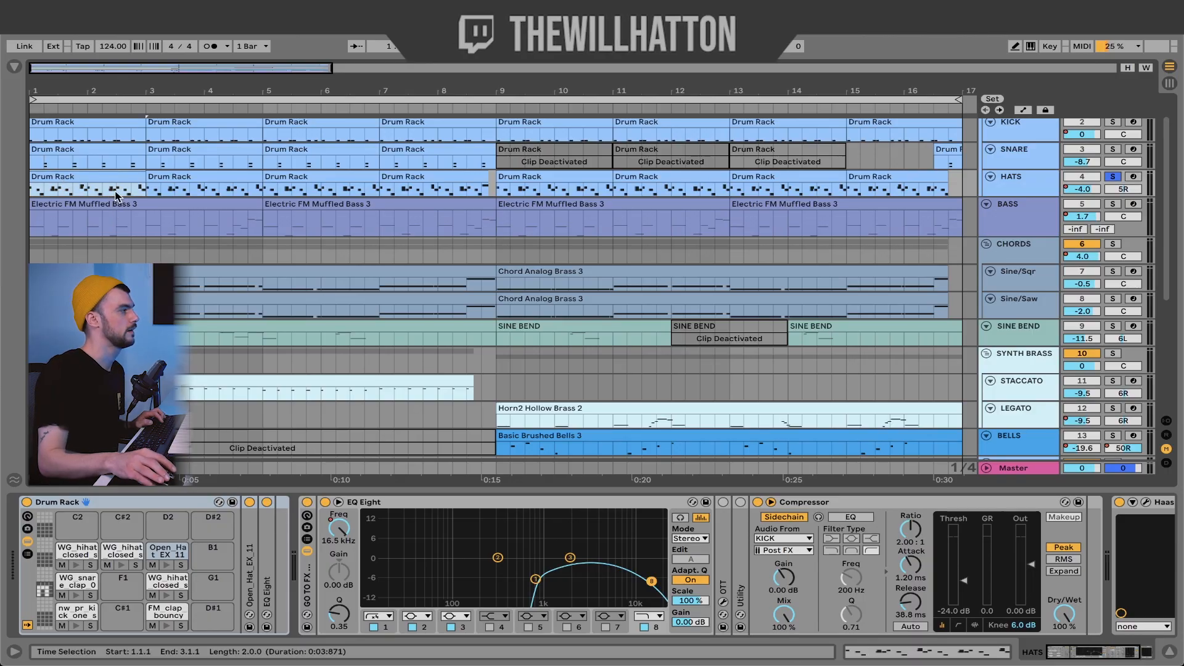
double_click(116, 175)
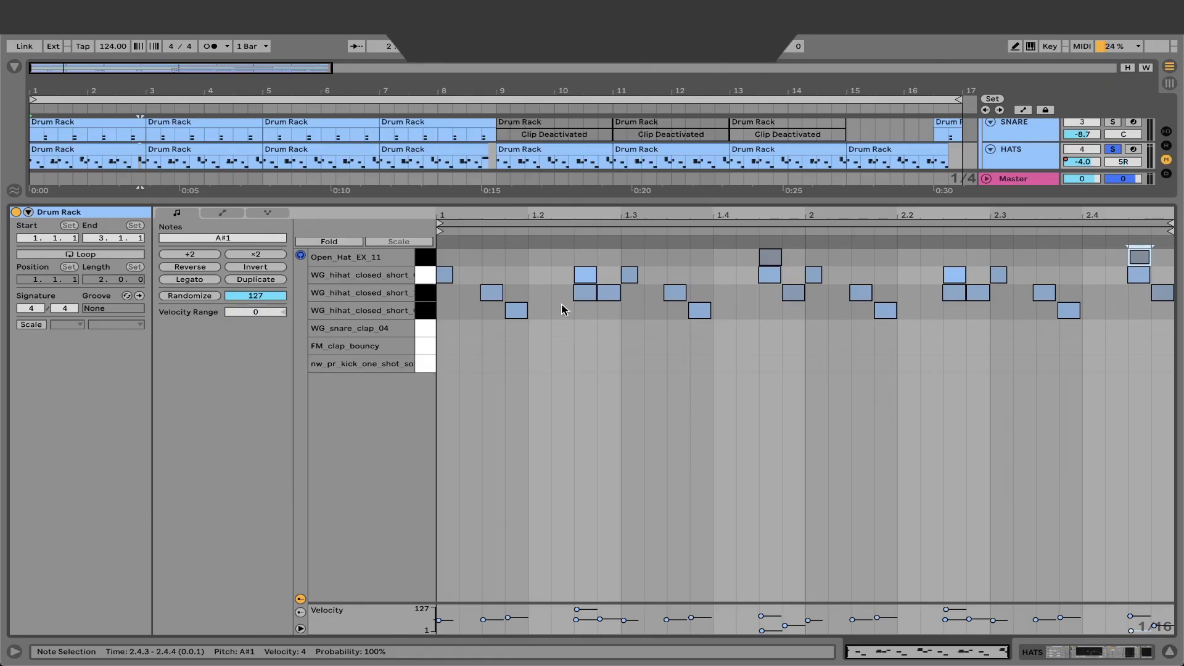
scroll(568, 304, "up", 10)
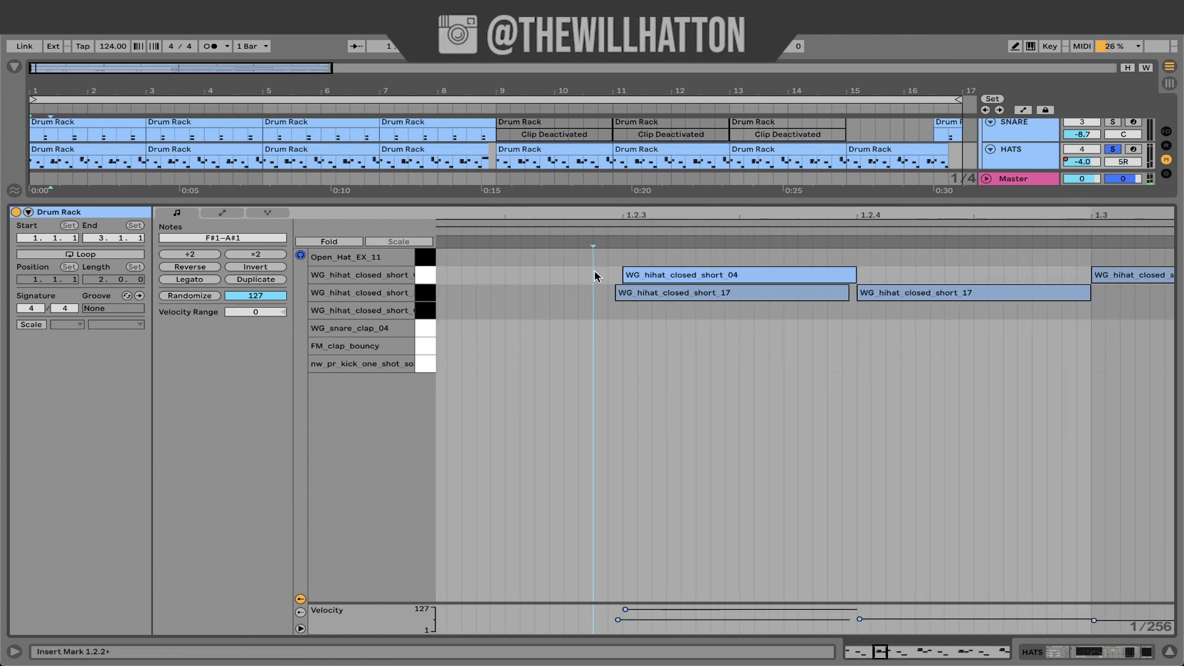
left_click_drag(591, 273, 698, 267)
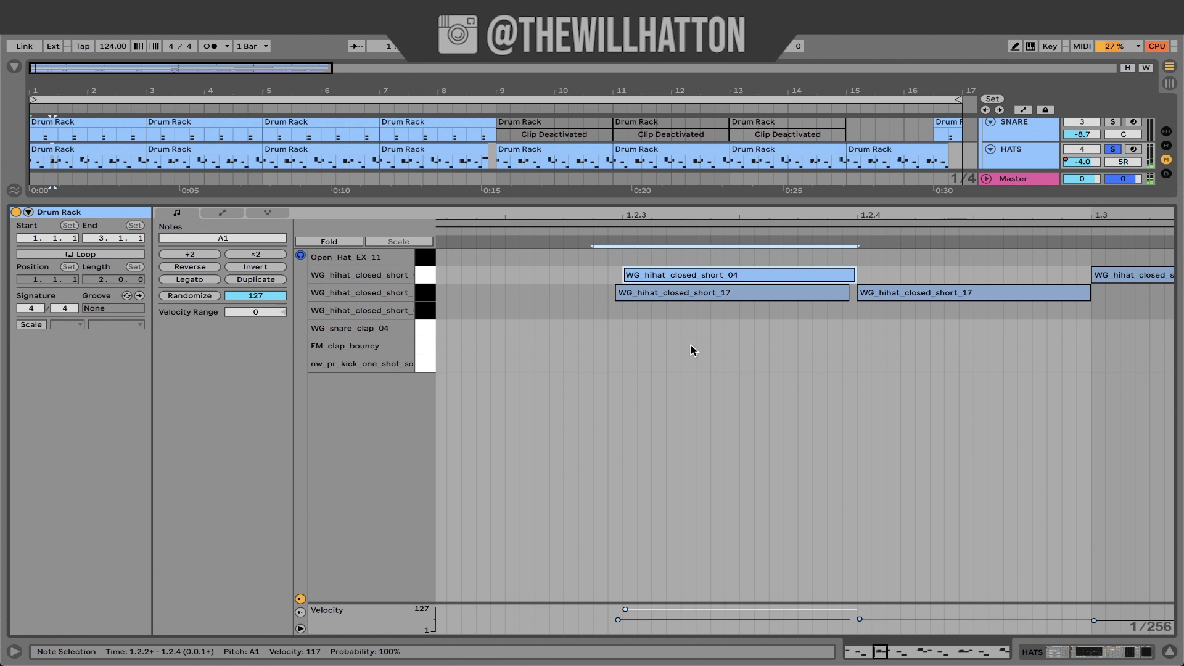
left_click(665, 302)
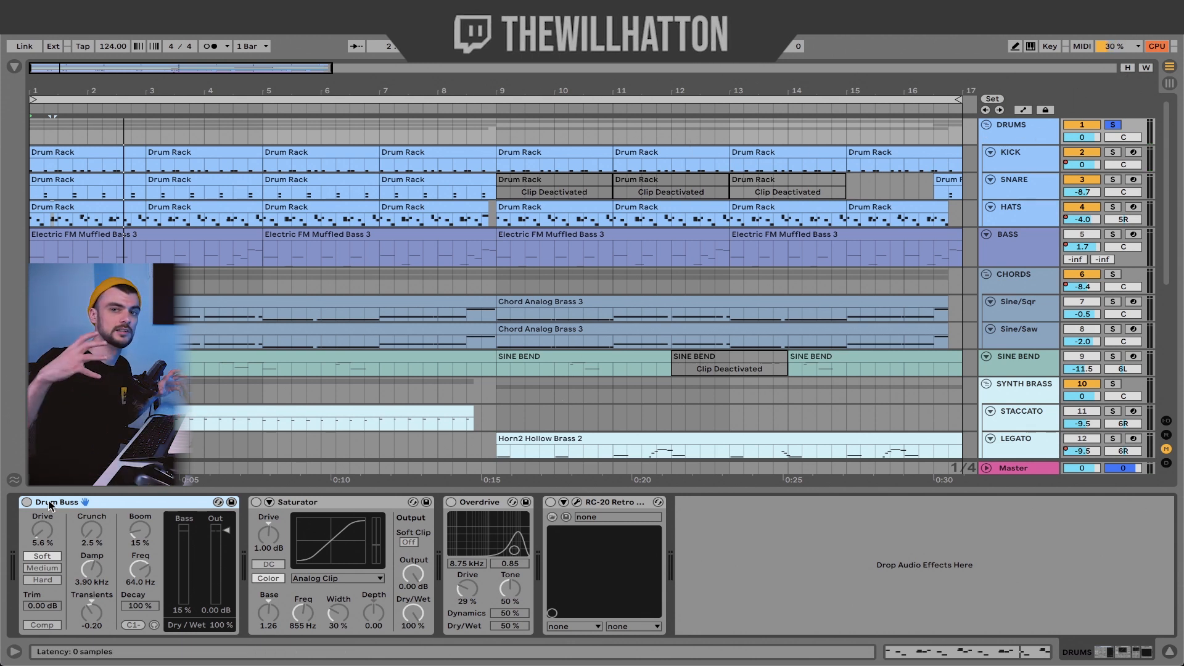
Reactivate Drum Buss, Saturator, Overdrive and RC-20 Retro Color in order on the DRUMS group while auditioning the drums
left_click(26, 502)
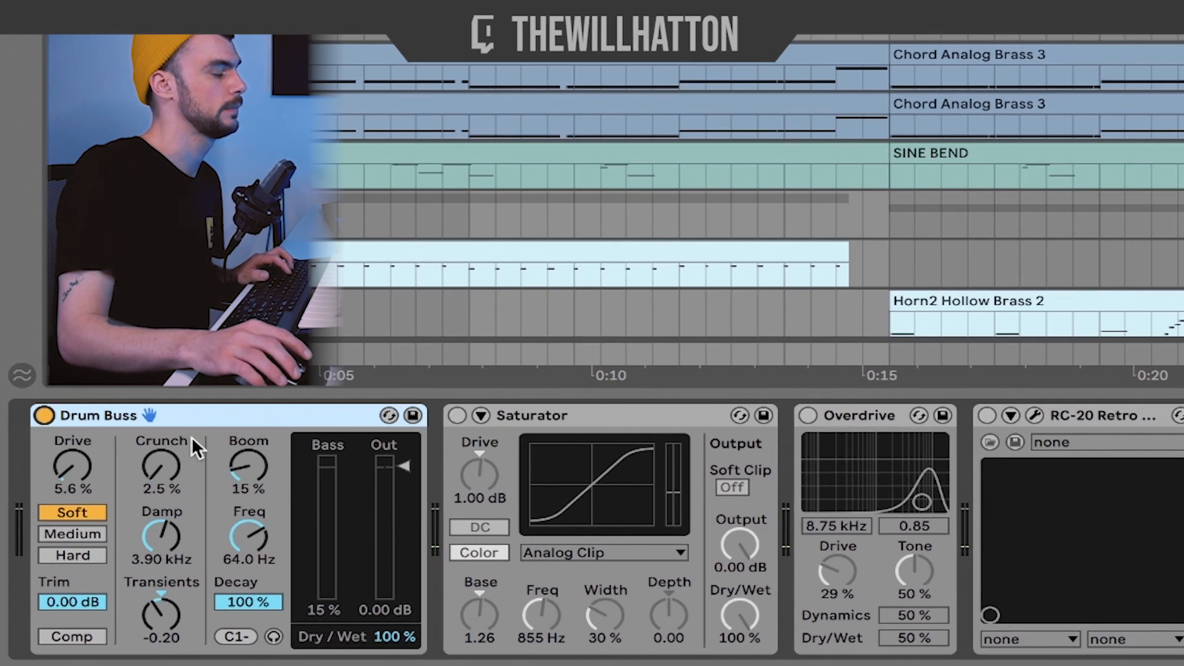
key("space")
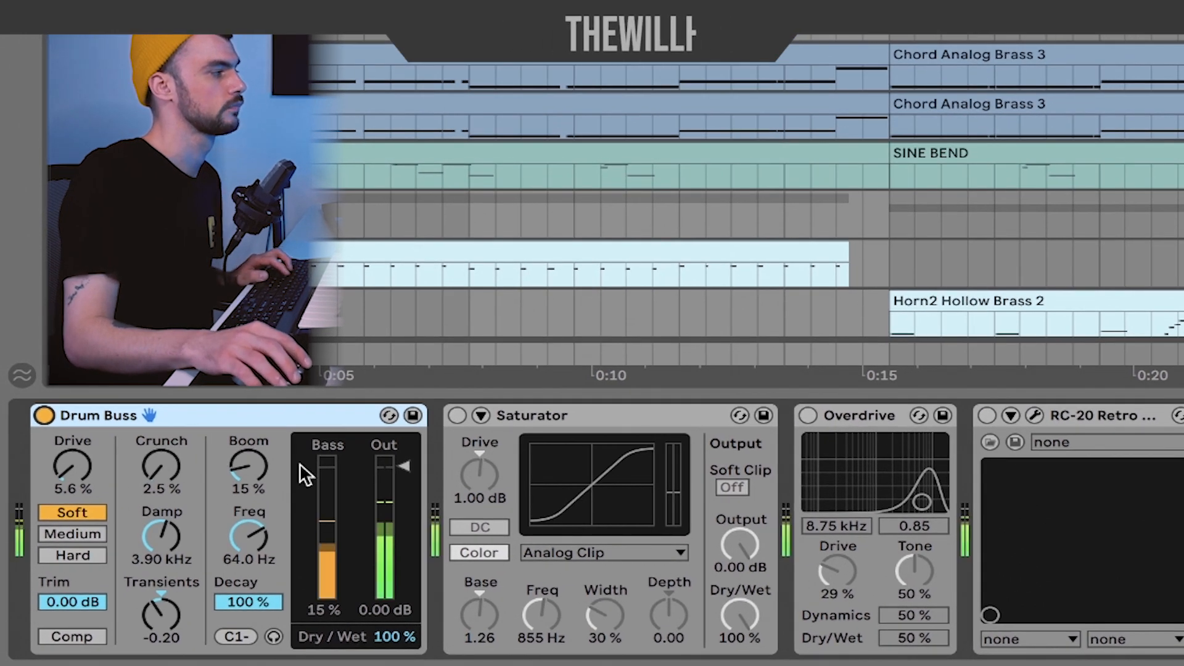
left_click(457, 415)
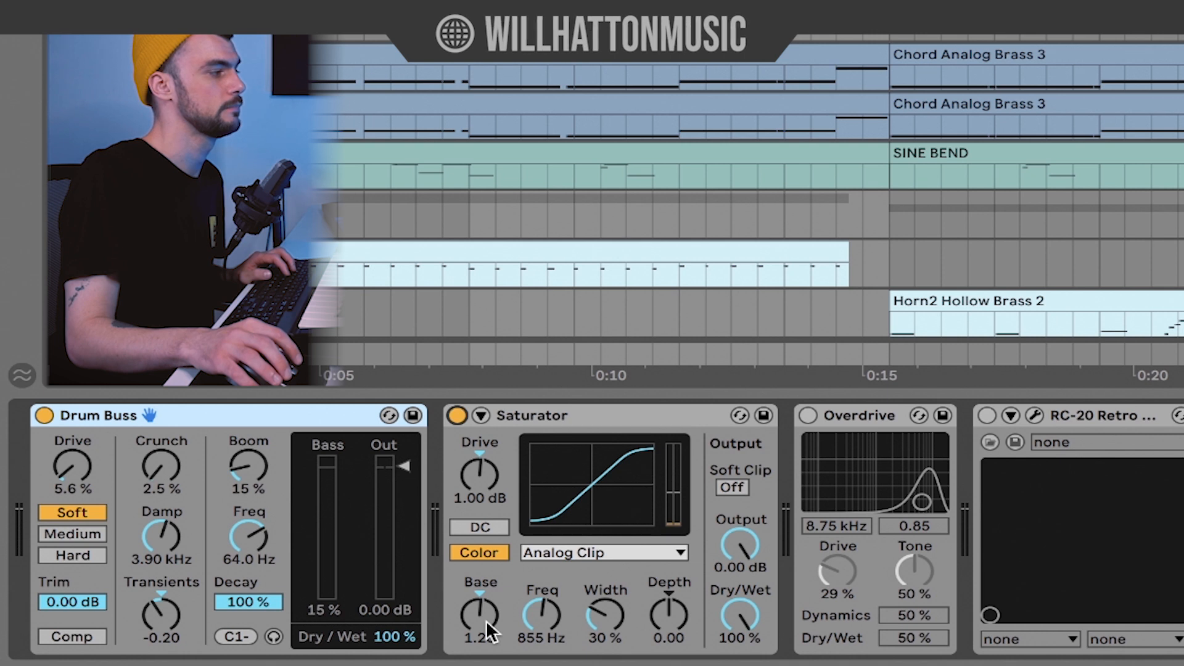
left_click(807, 415)
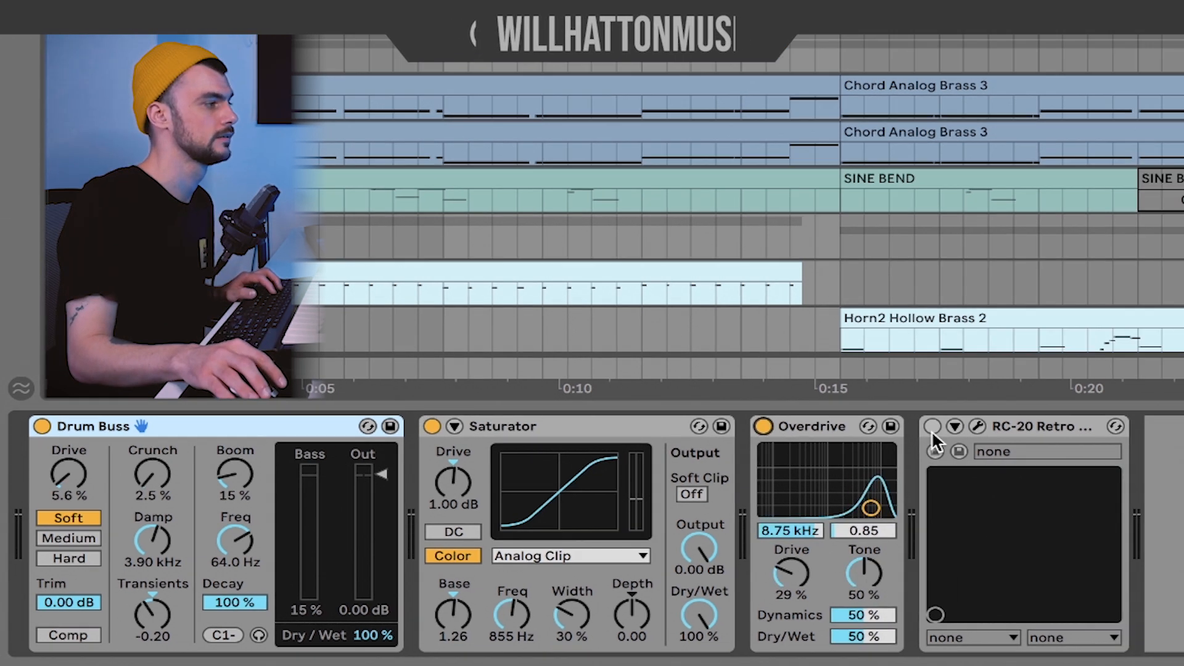
left_click(1034, 415)
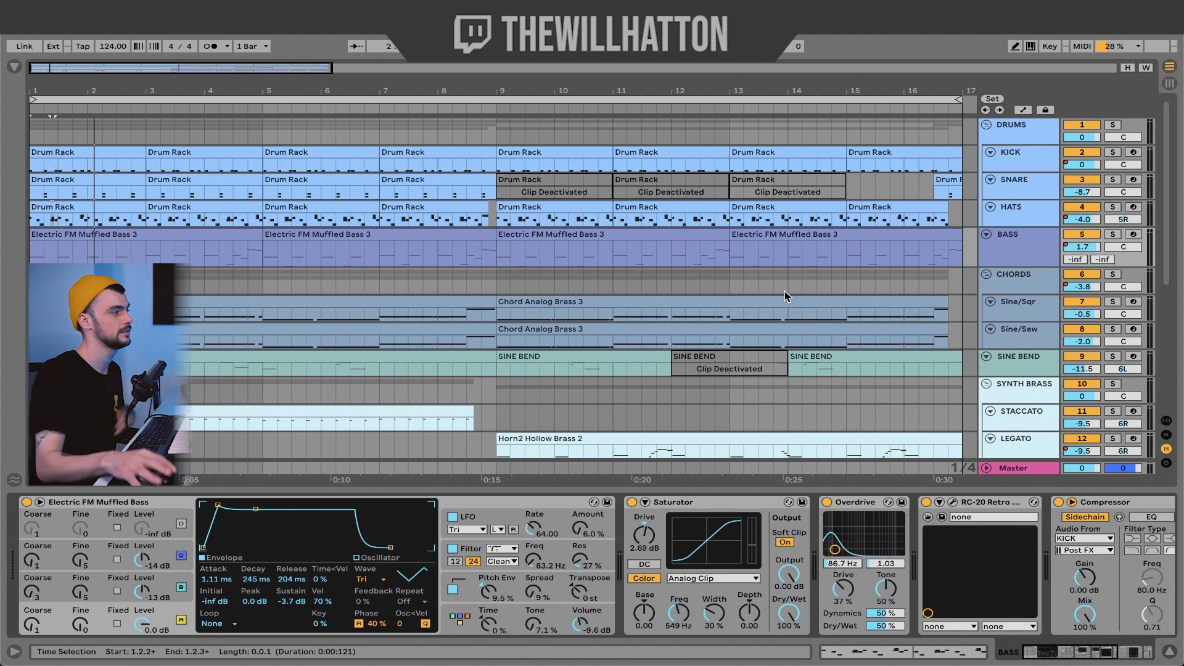
Look over the melodic tracks in the arrangement and select the CHORDS group
scroll(409, 368, "down", 8)
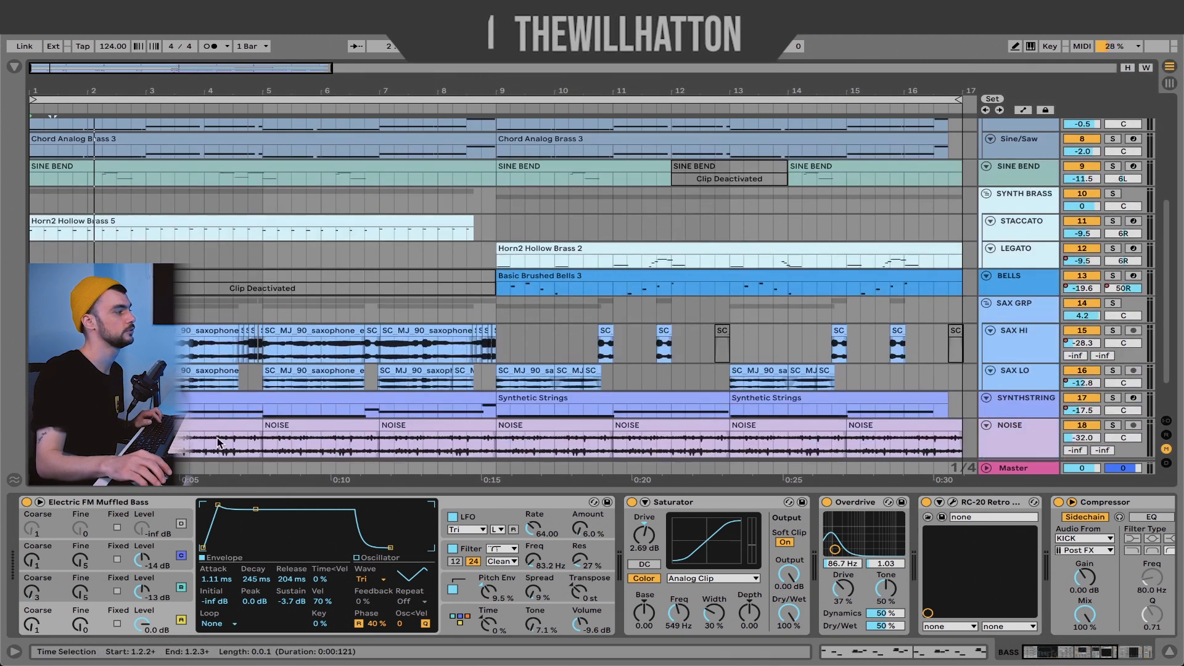
scroll(191, 333, "up", 8)
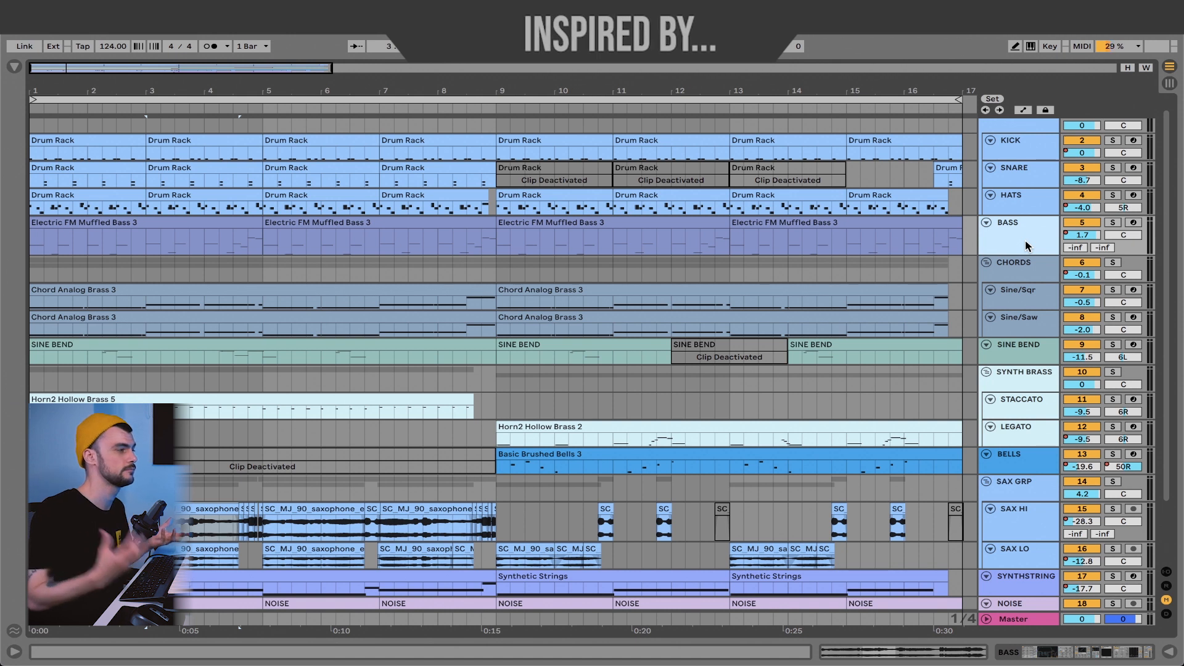
left_click(1018, 265)
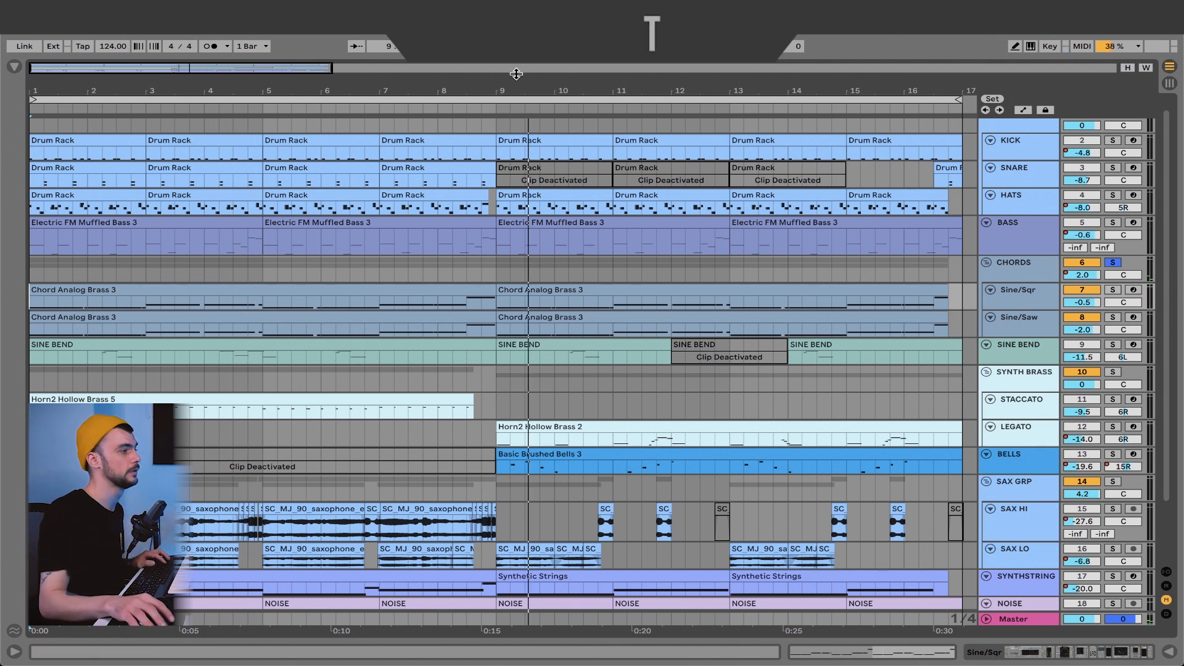
Open the CHORDS group's effects and inspect the Noise amount in its RC-20 Retro Color plugin
double_click(1006, 265)
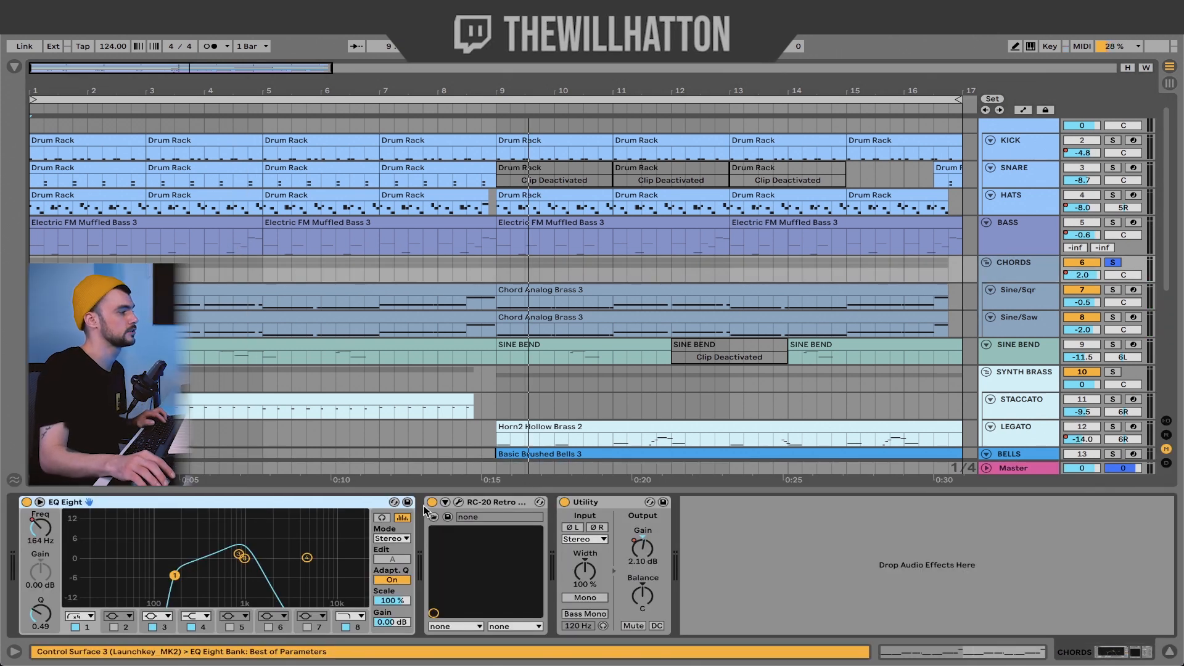
left_click(458, 502)
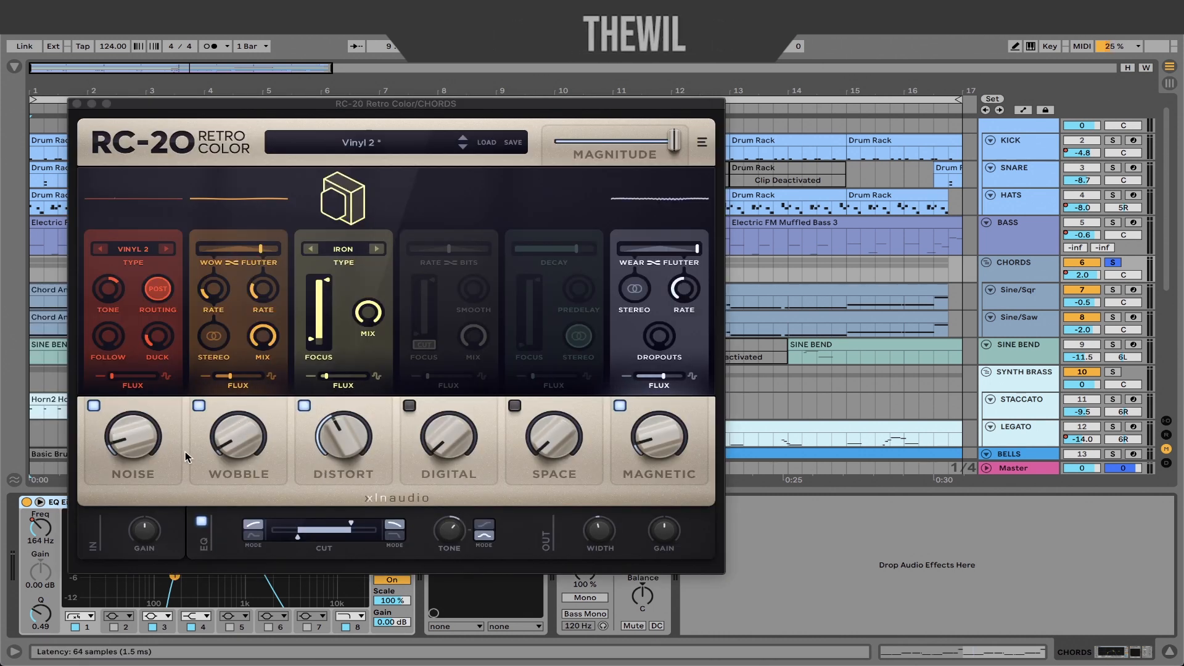
left_click(130, 447)
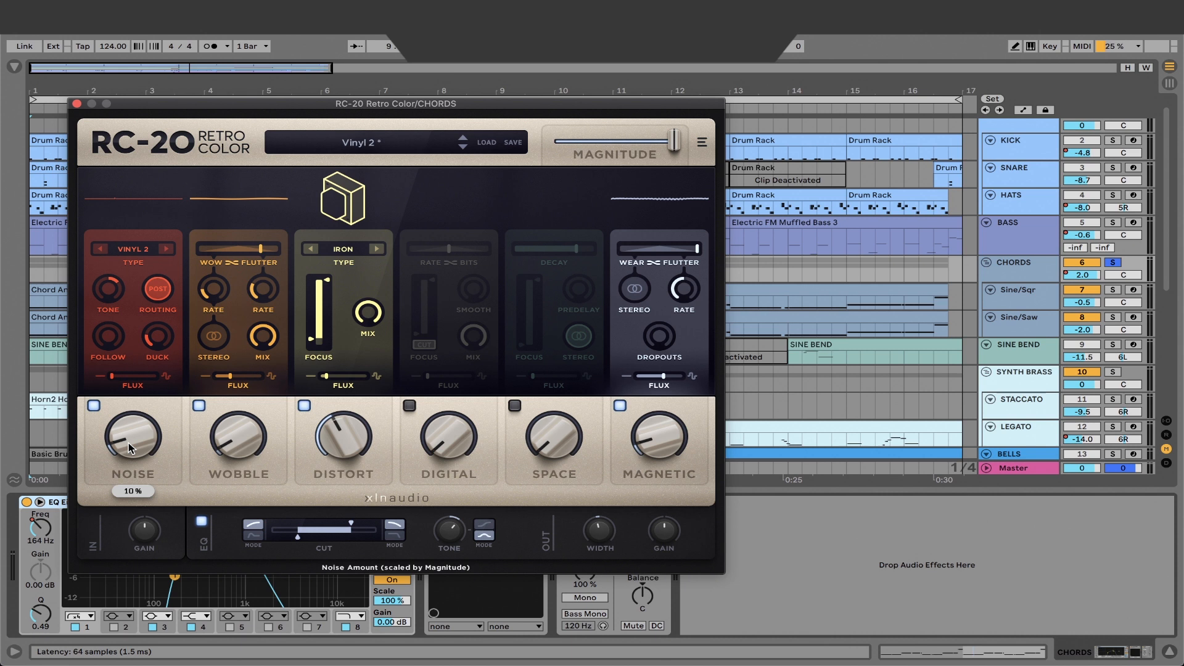
left_click(76, 103)
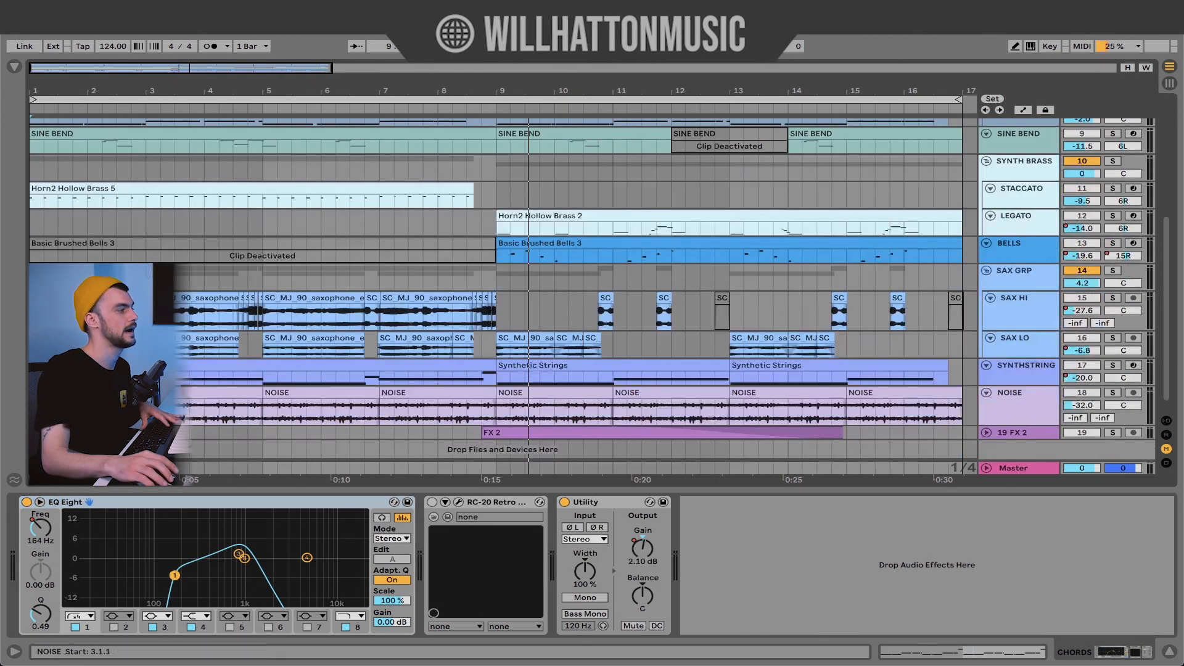
Deactivate EQ Eight and Utility on the CHORDS group, and reactivate them one after the other while auditioning the chords
left_click(151, 393)
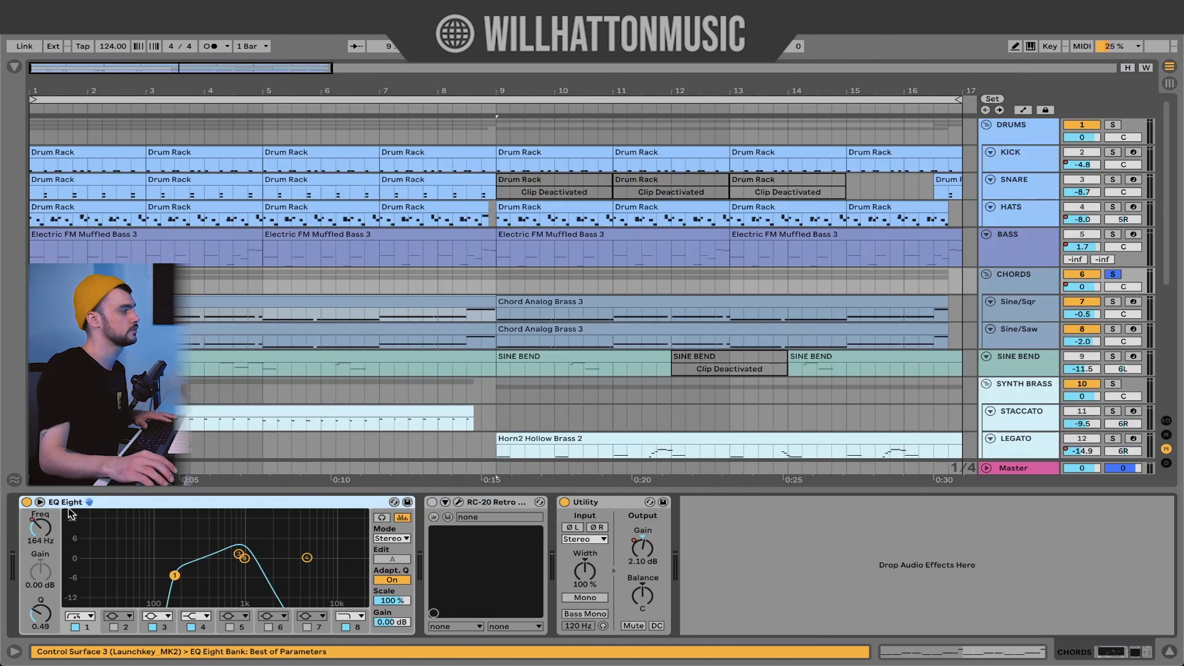
left_click(26, 501)
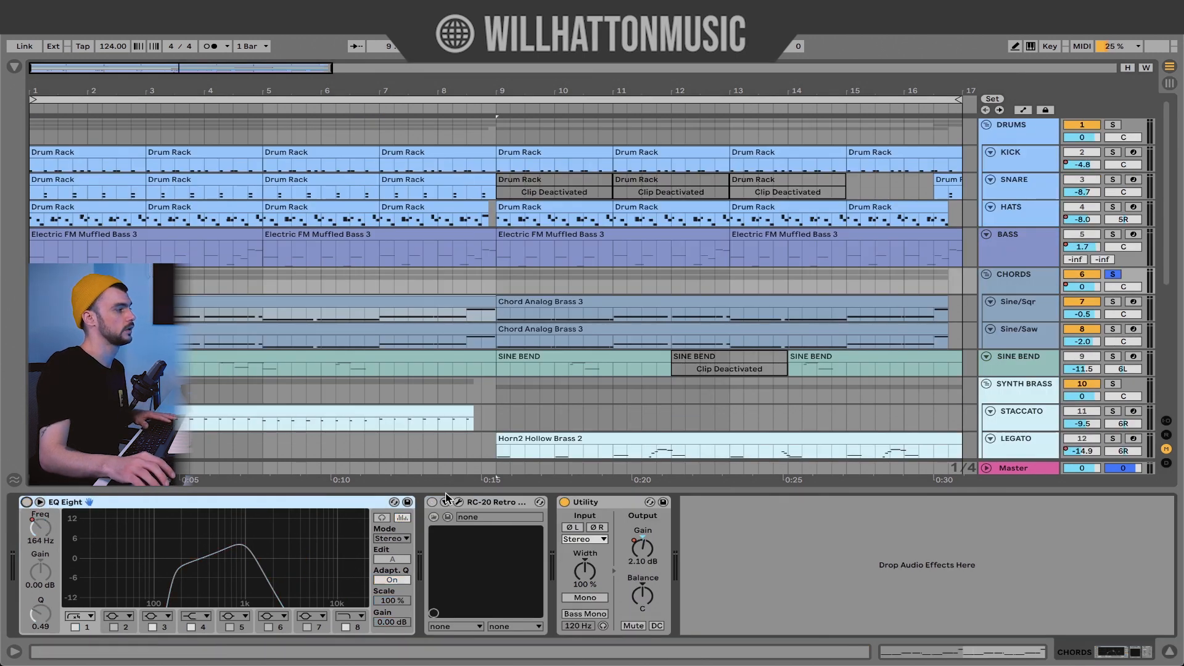
left_click(564, 503)
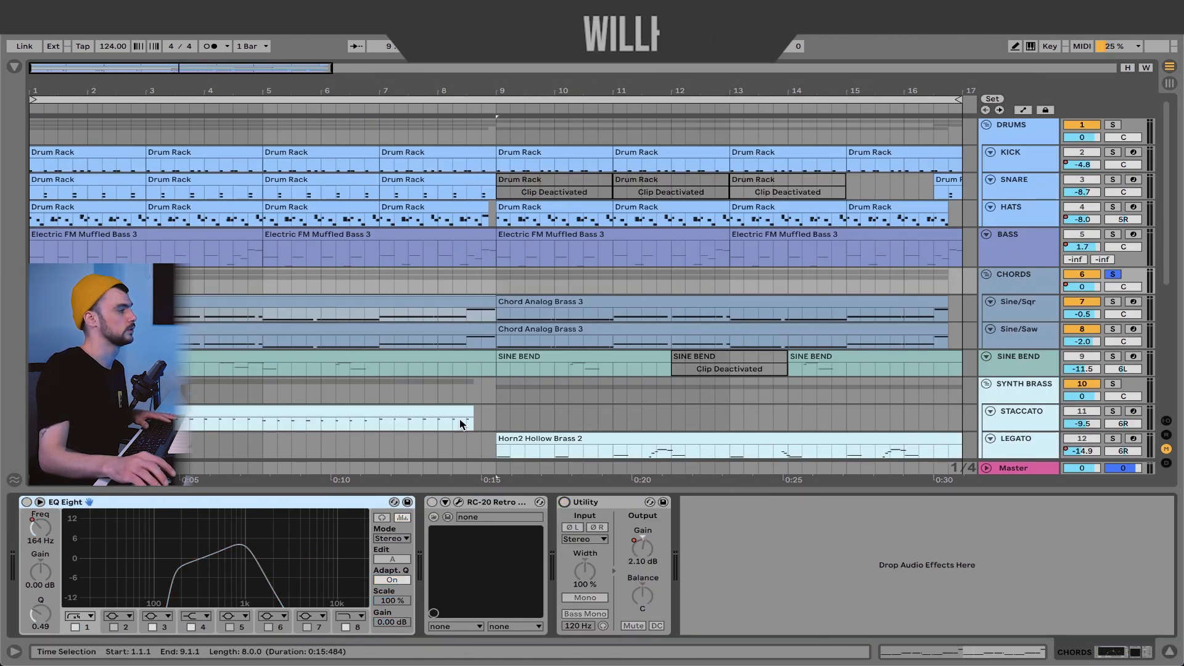
left_click(26, 502)
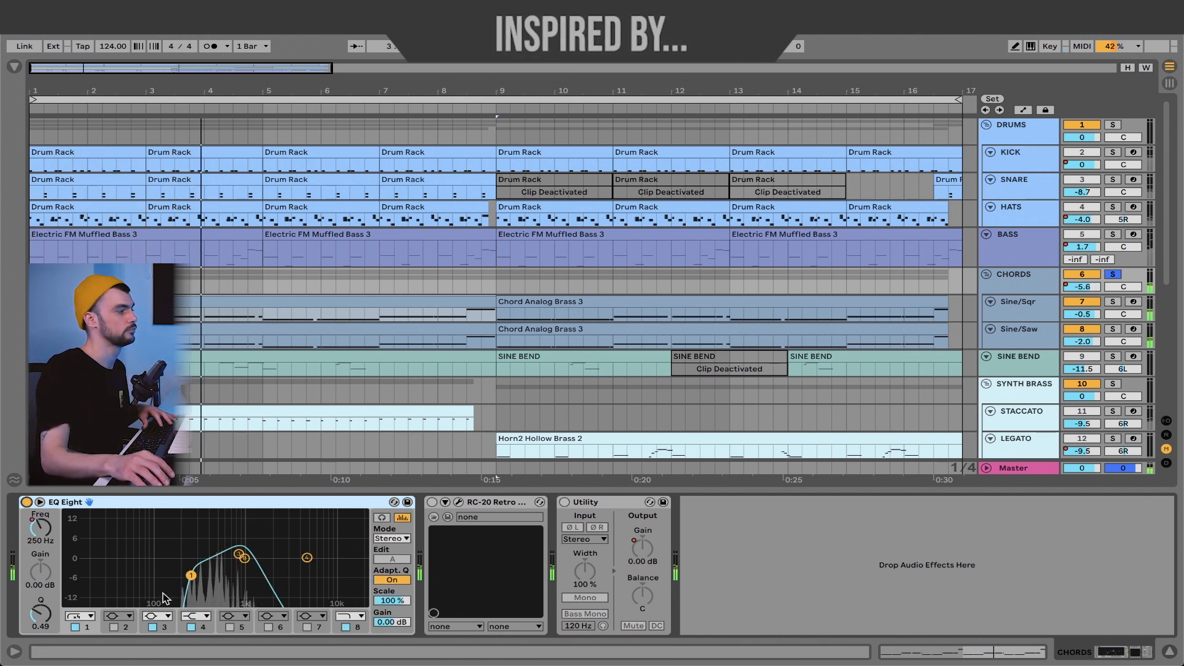
left_click(565, 501)
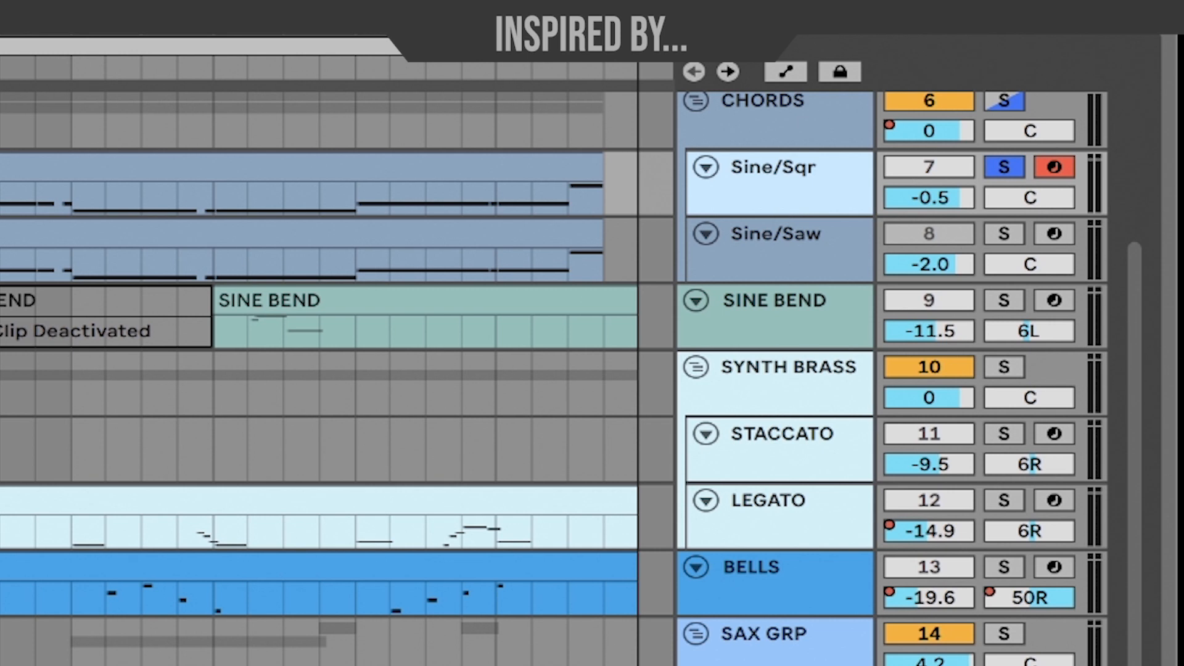
Audition the Sine/Sqr and Sine/Saw chord layers and examine Sine/Saw's Echo, Auto Filter and LFO devices
left_click(809, 242)
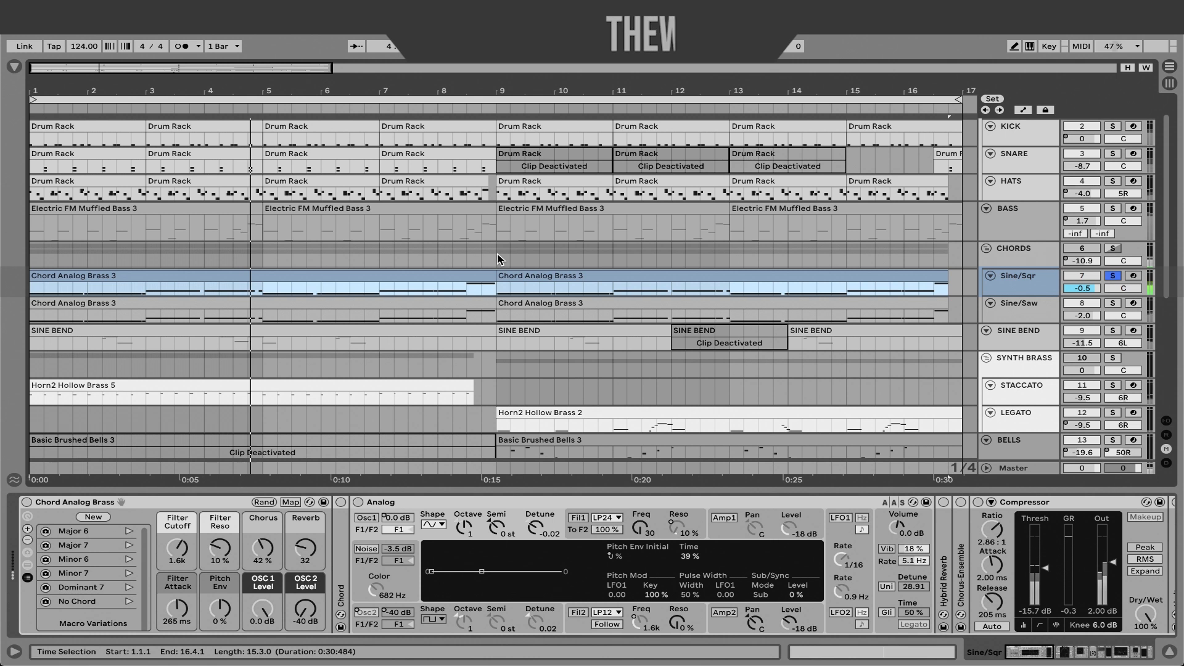
key("Down")
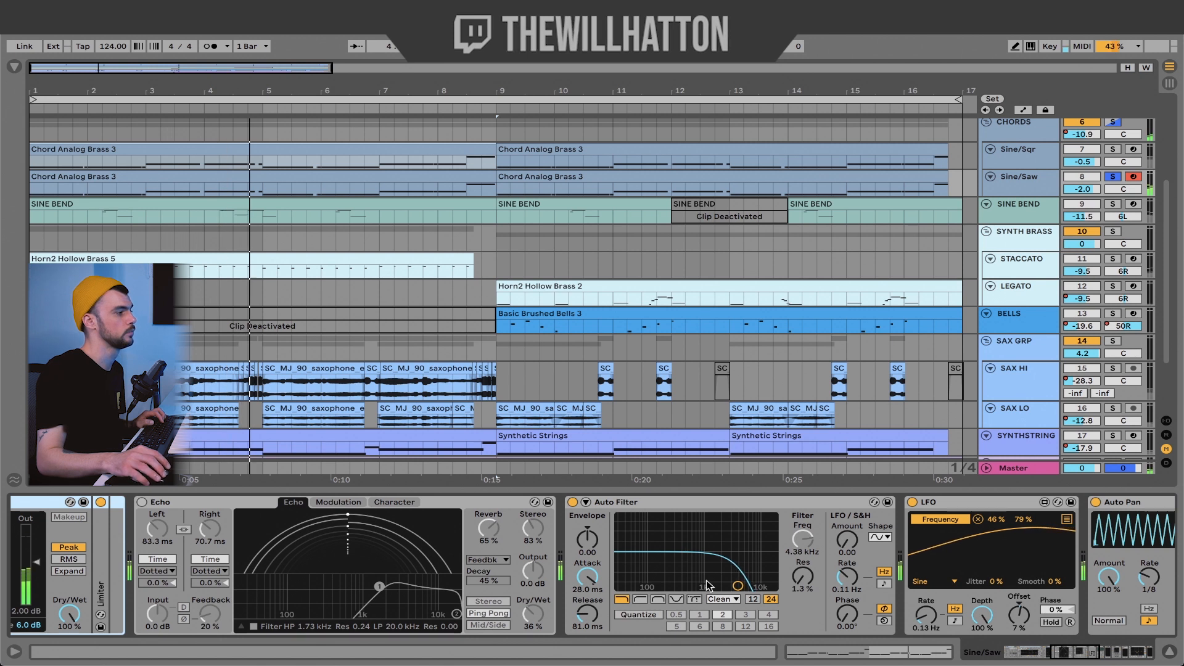
left_click(965, 524)
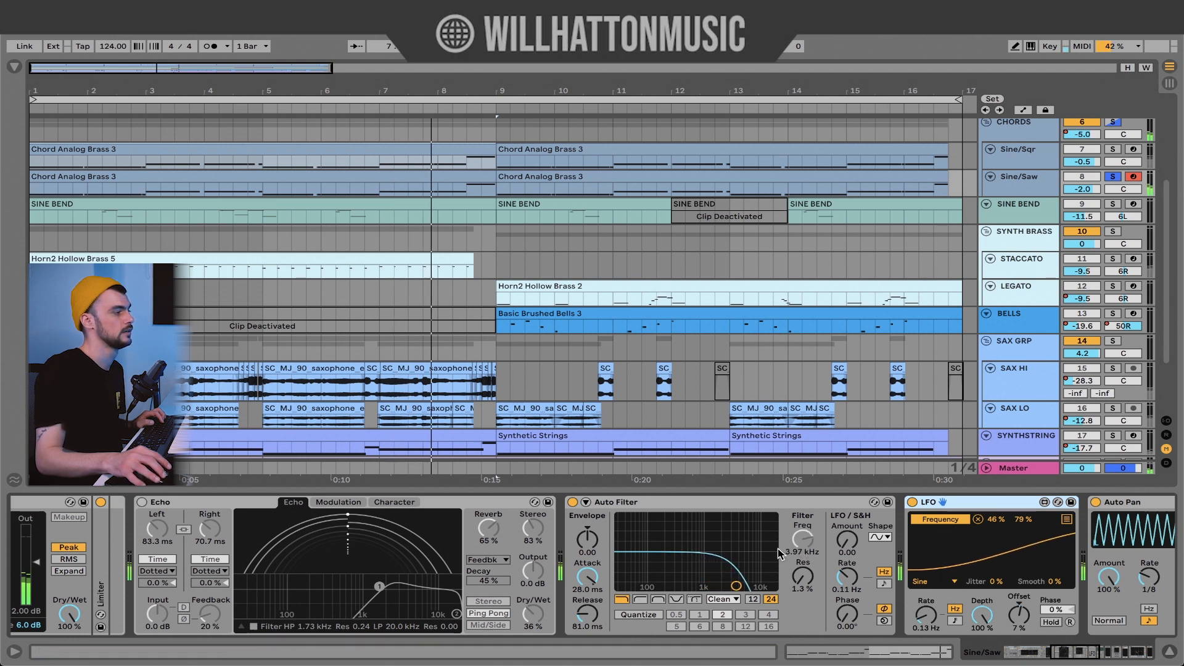
scroll(802, 558, "left", 5)
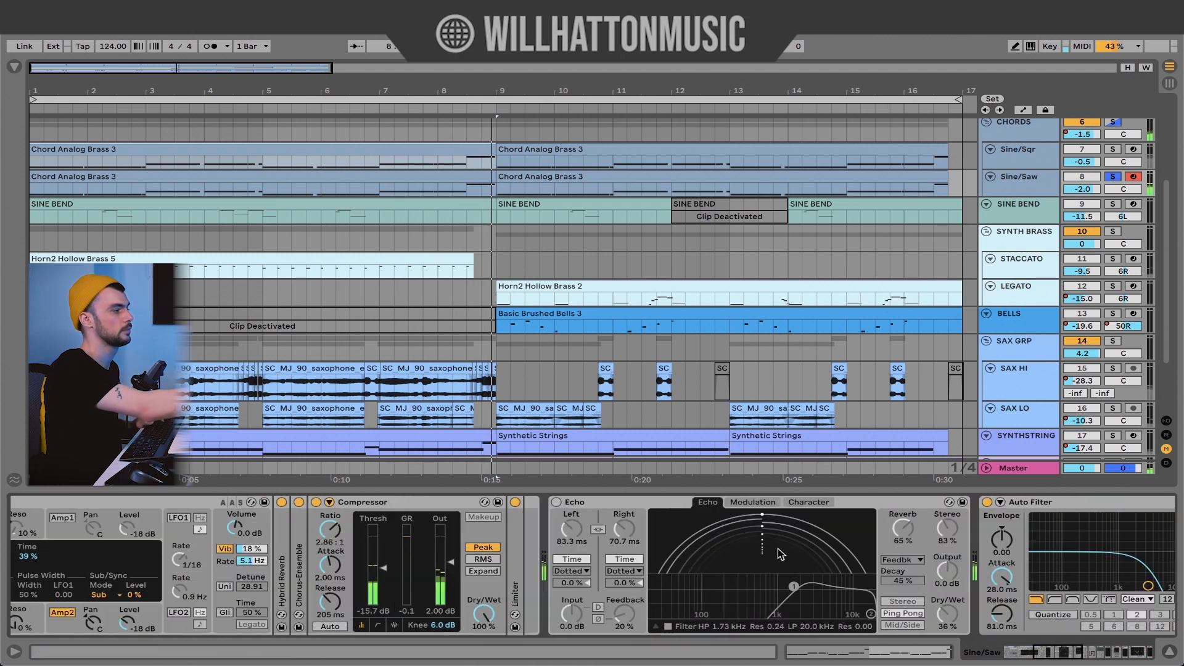
Select the Sine/Sqr track and examine its device chain from Analog through Echo, Auto Filter, LFO and Auto Pan to EQ Eight
left_click(1020, 149)
scroll(709, 572, "right", 5)
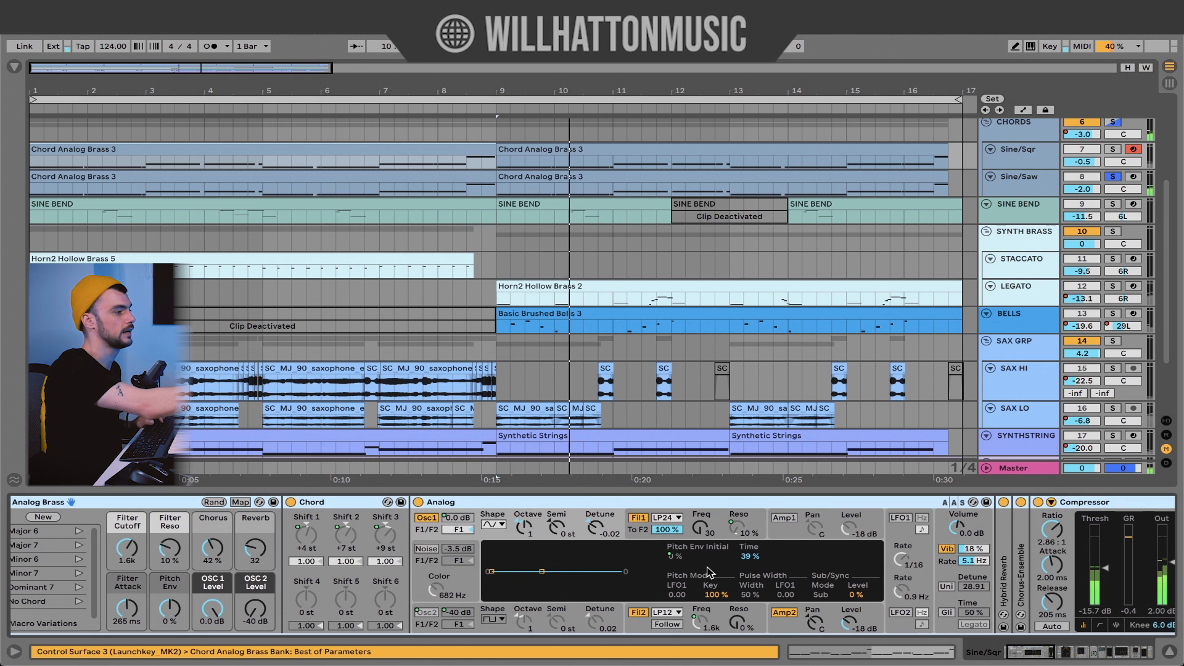
scroll(709, 571, "right", 8)
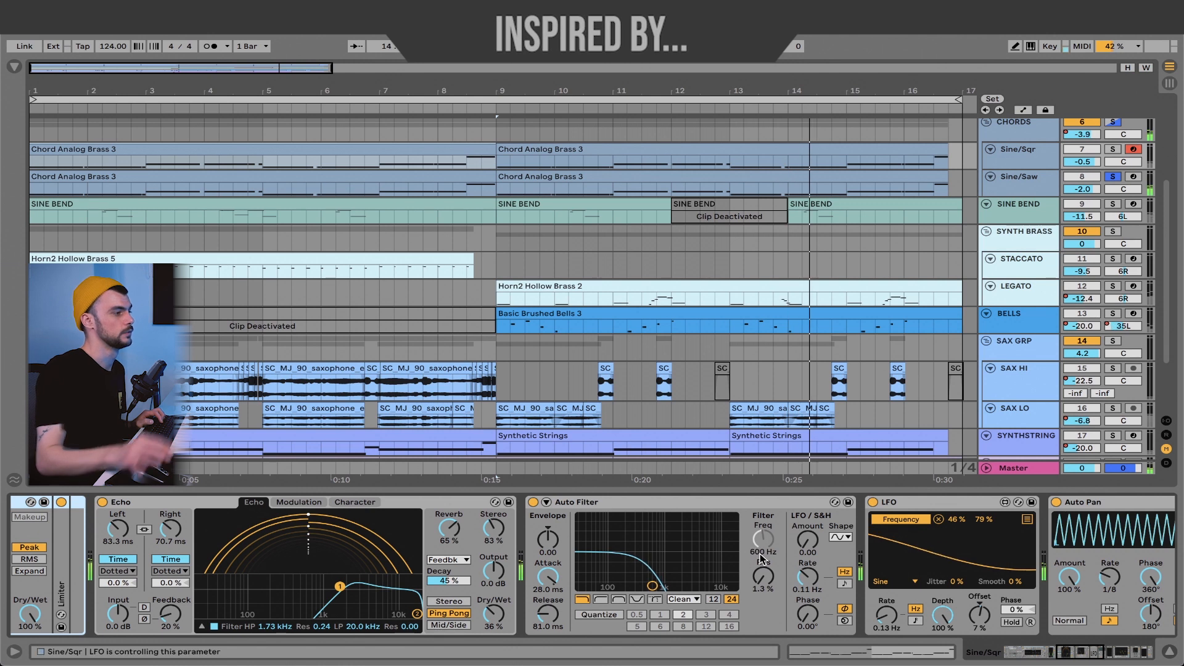
scroll(763, 552, "right", 6)
scroll(763, 558, "right", 6)
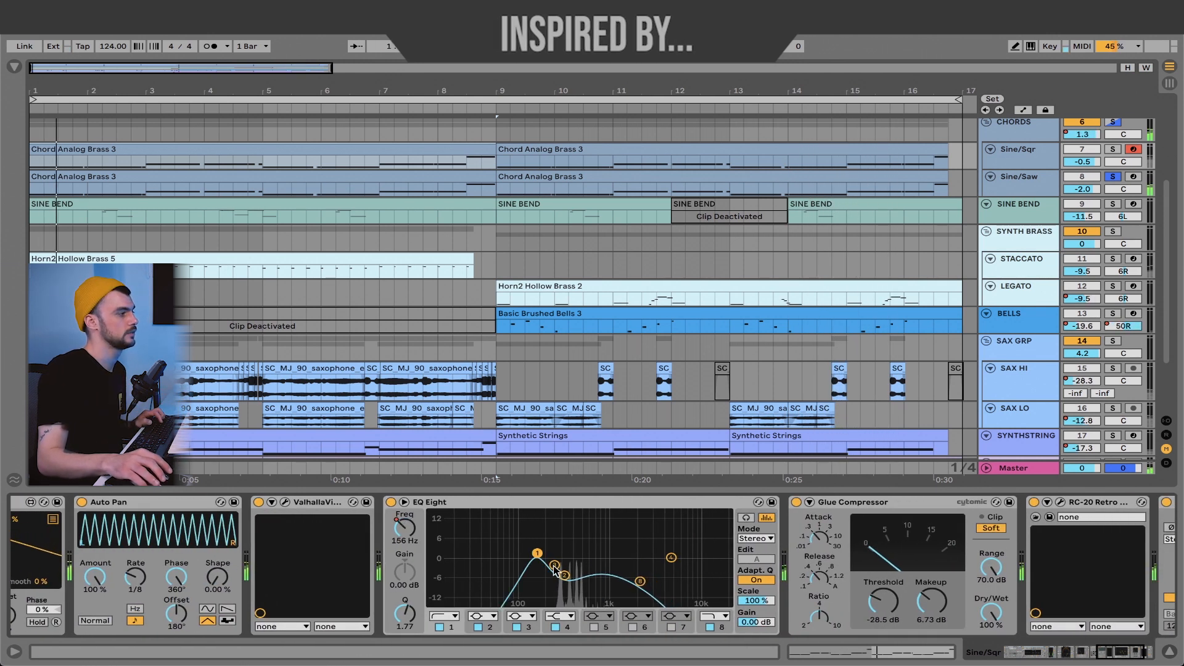
Show the automation lanes and inspect Sine/Sqr's EQ Eight frequency automation, Glue Compressor and RC-20 Retro Color during playback
key("a")
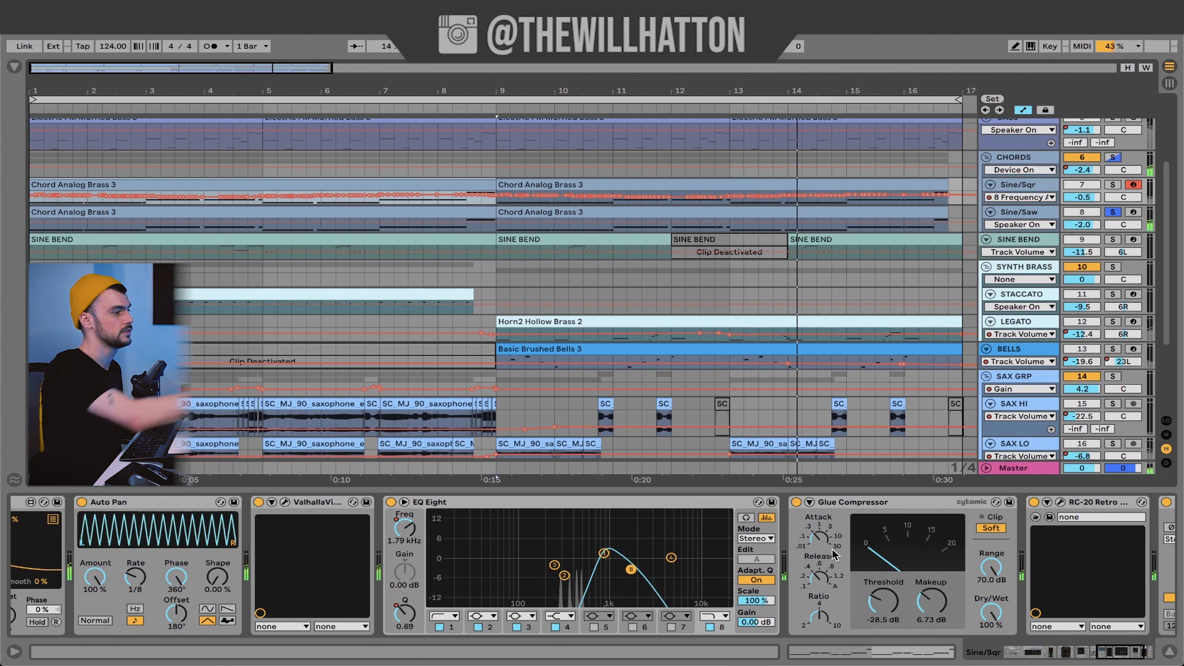
scroll(832, 555, "down", 4)
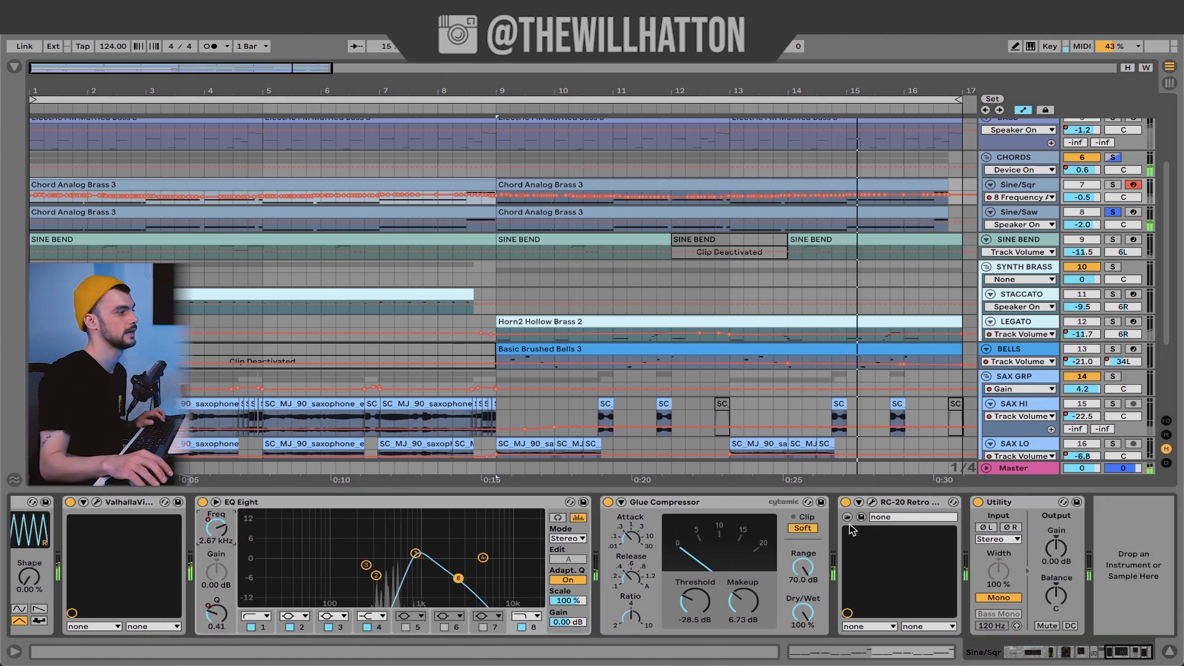
left_click(872, 502)
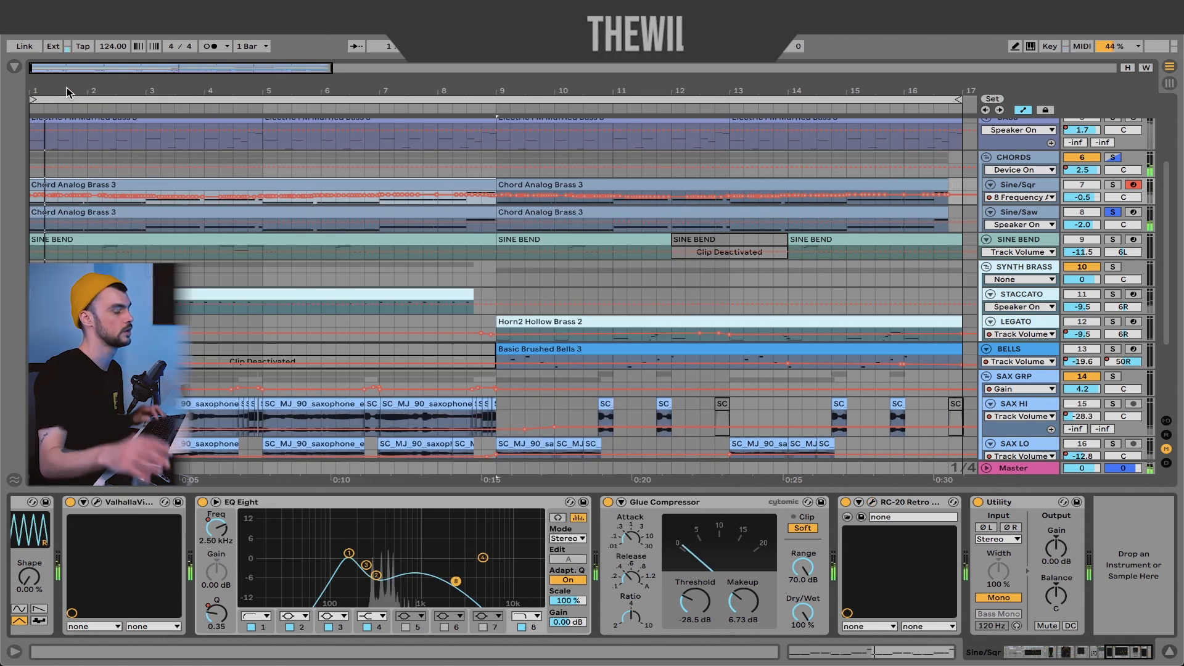
Audition Auto Pan on the Sine/Sqr track by toggling it, and return to the CHORDS group
scroll(968, 536, "right", 10)
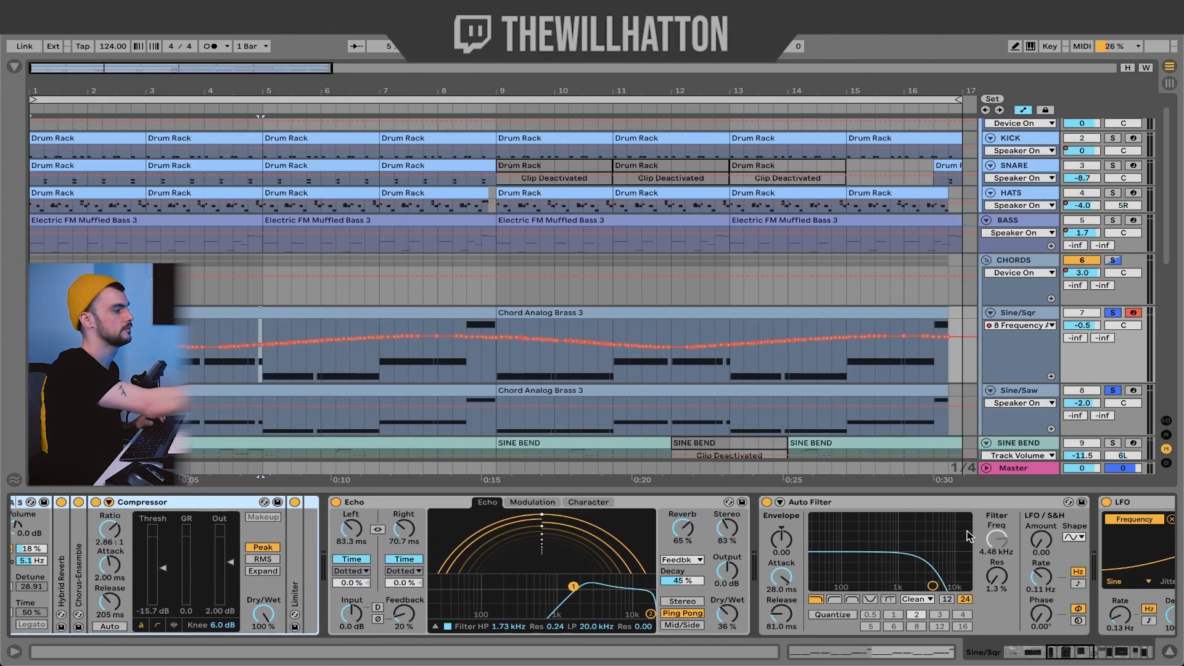
scroll(861, 538, "right", 3)
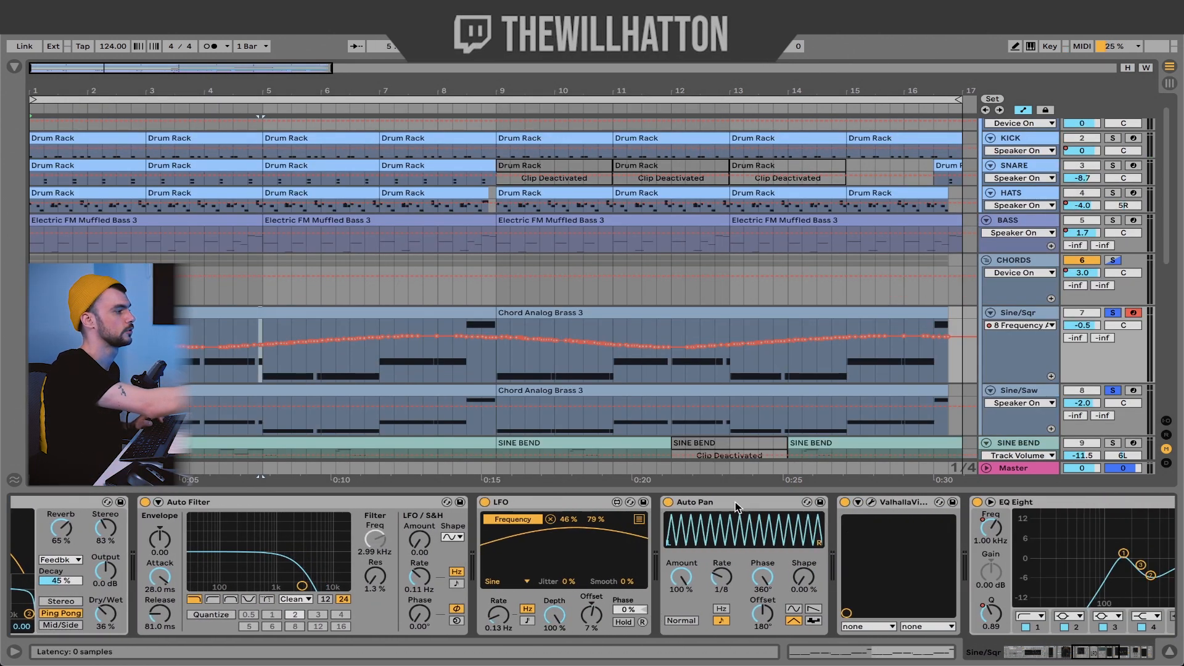
left_click(735, 506)
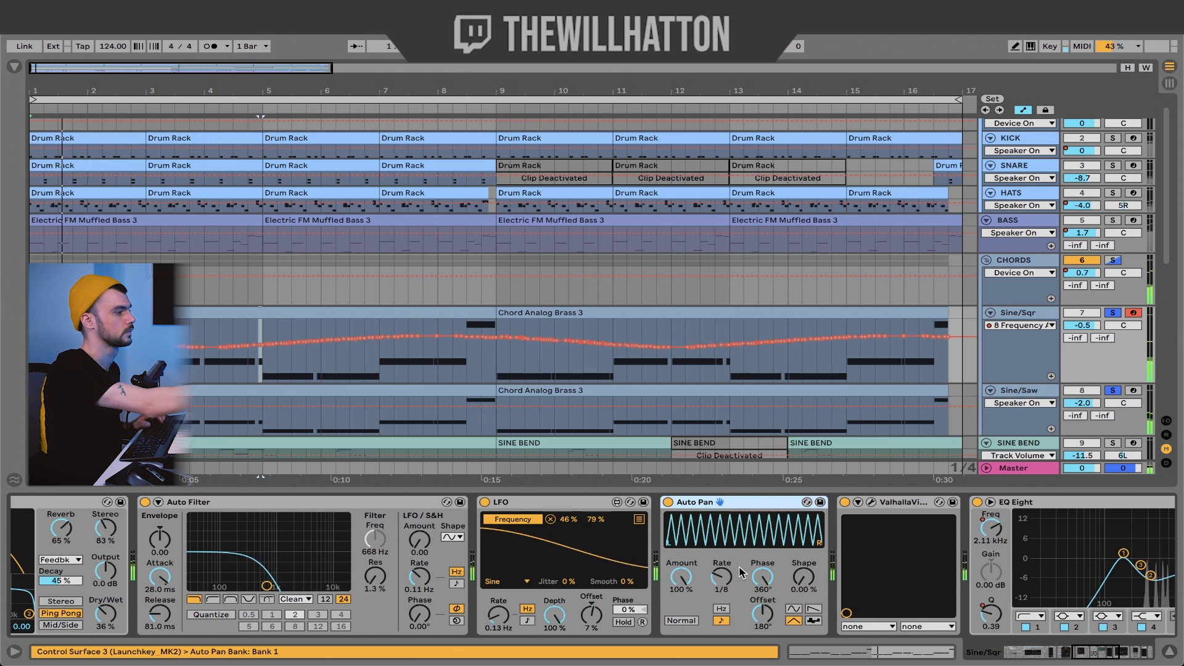
left_click(668, 502)
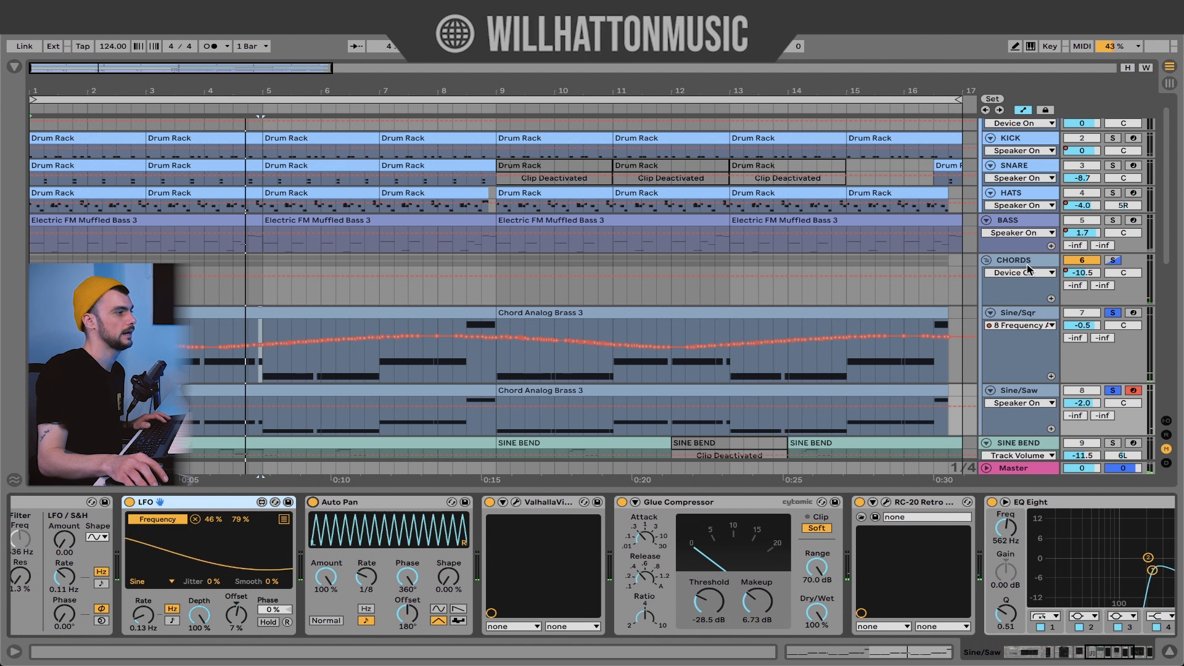
left_click(1028, 363)
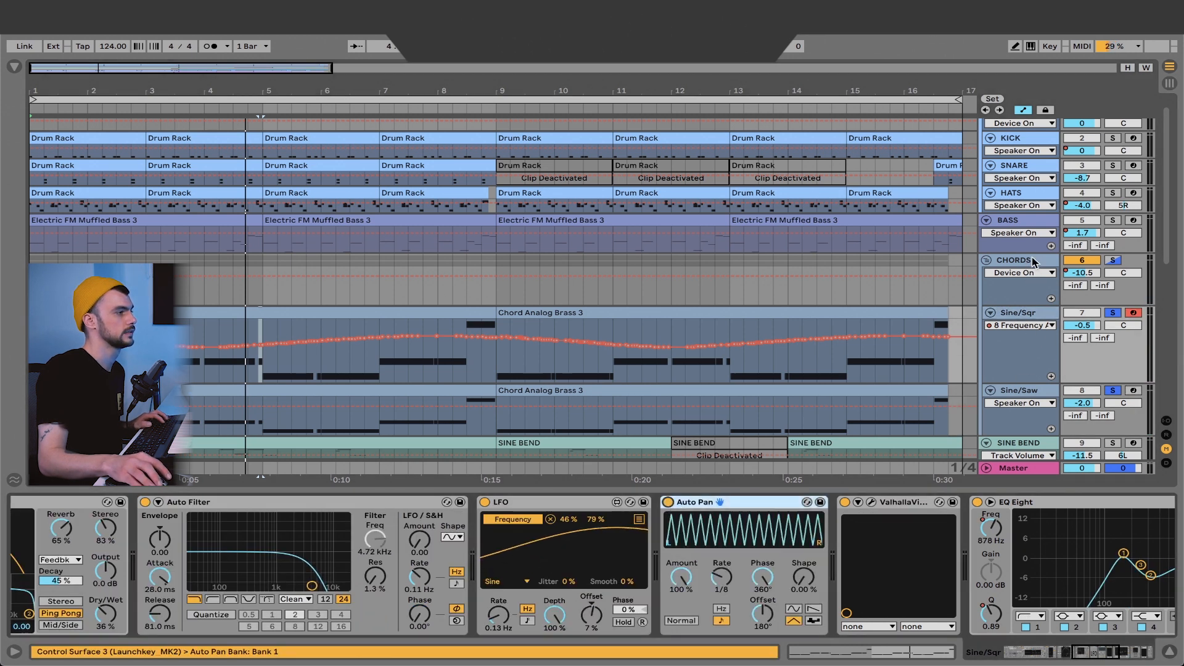
left_click(1034, 261)
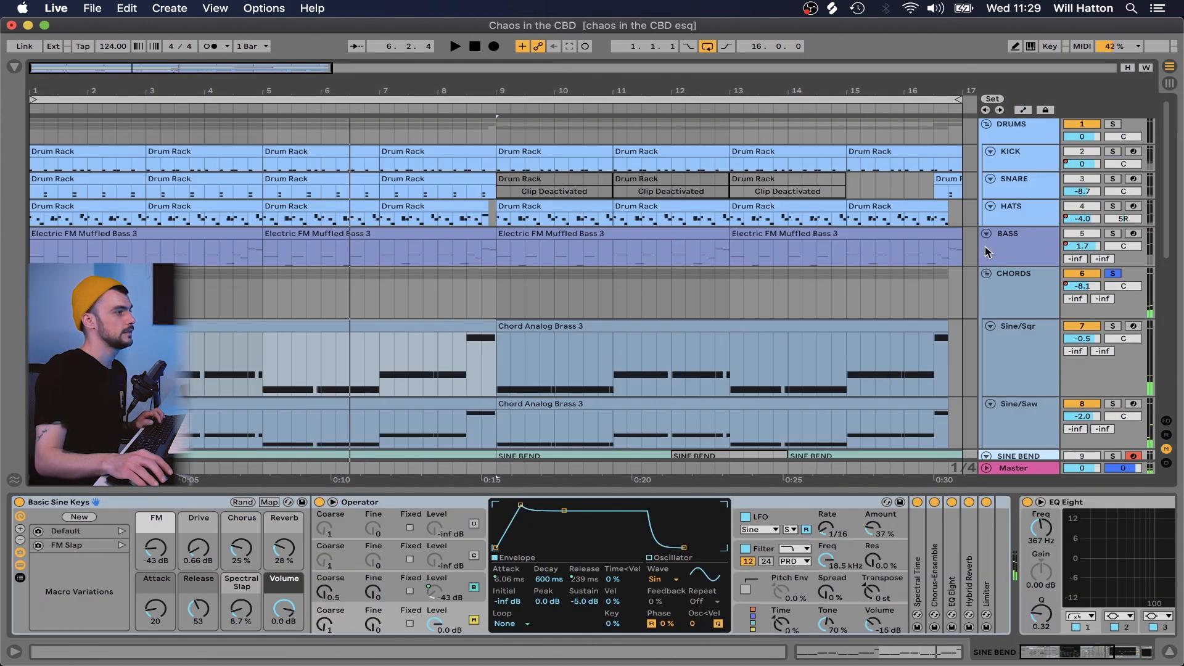
Select the BASS track and examine its chain from the Electric FM Muffled Bass instrument through Saturator and Overdrive to the Limiter
left_click(1033, 254)
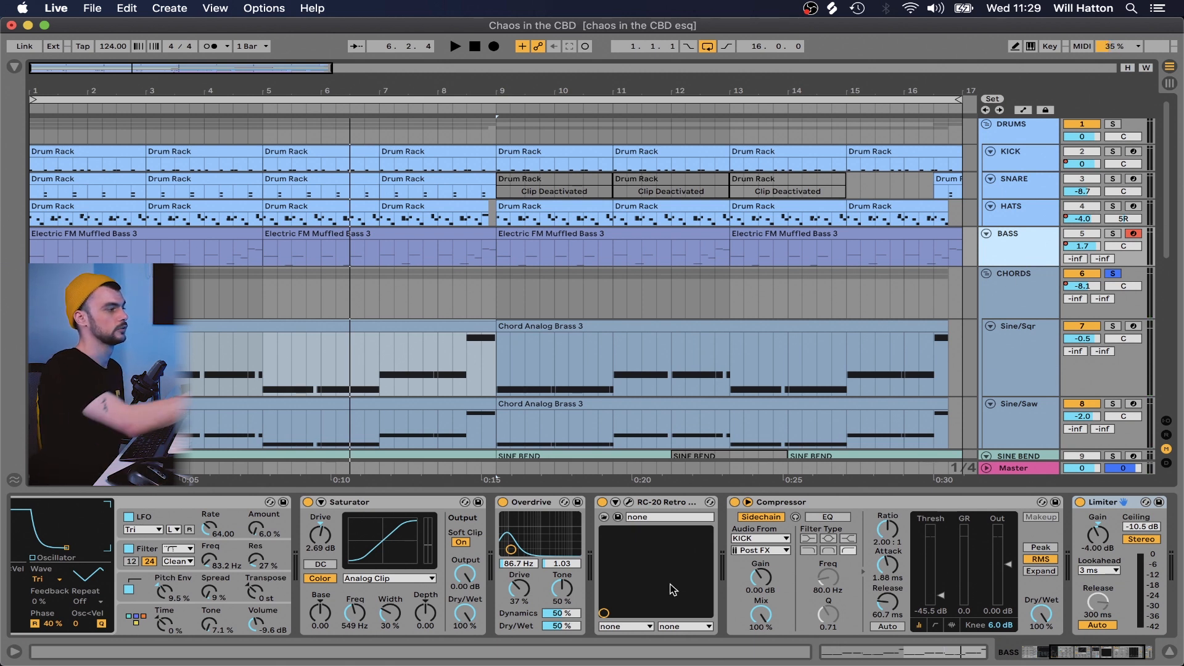
scroll(665, 567, "left", 5)
left_click(42, 504)
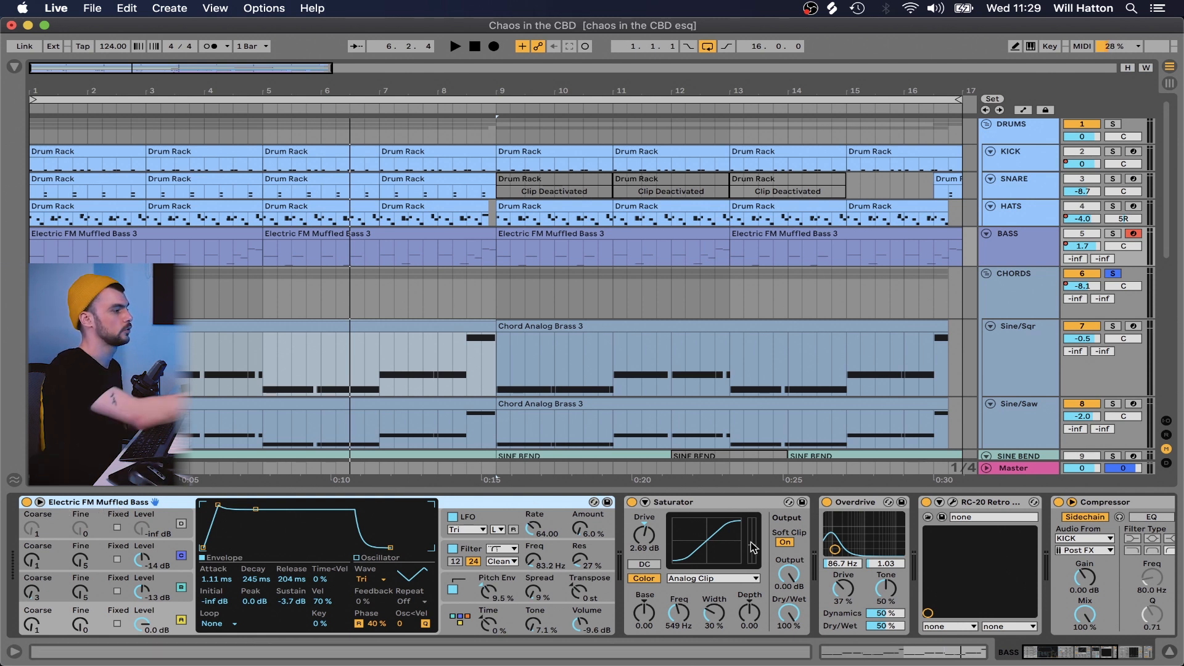
scroll(749, 541, "right", 6)
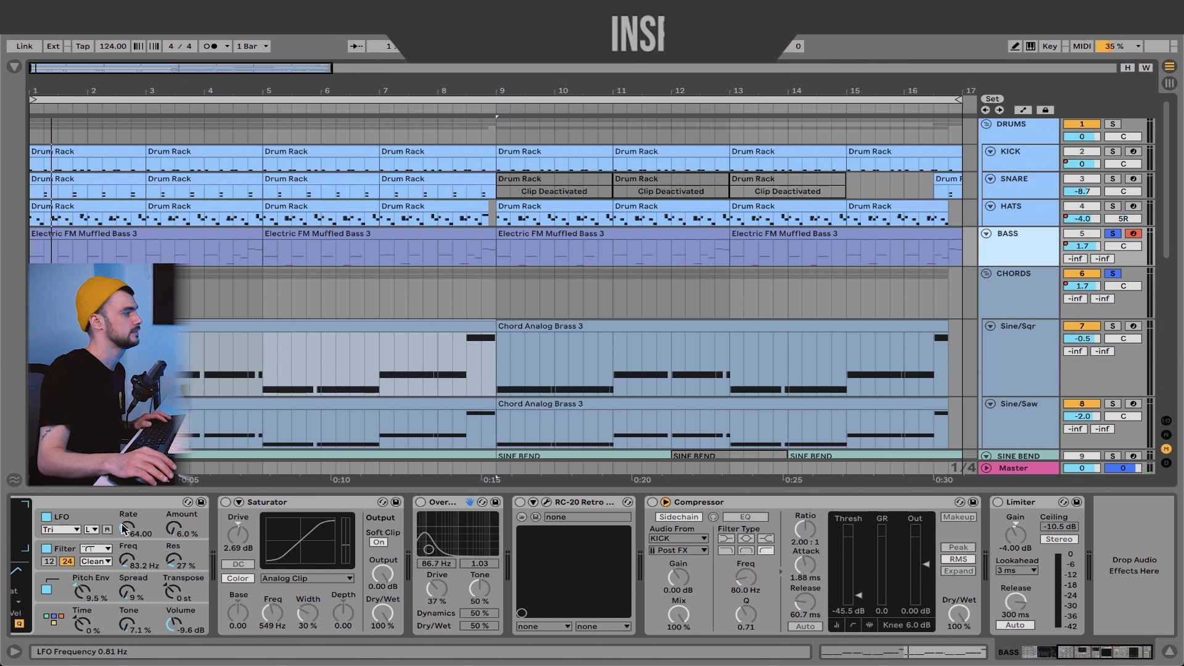
Play the arrangement and unsolo the CHORDS group to hear the BASS track alone while examining its instrument settings
key("space")
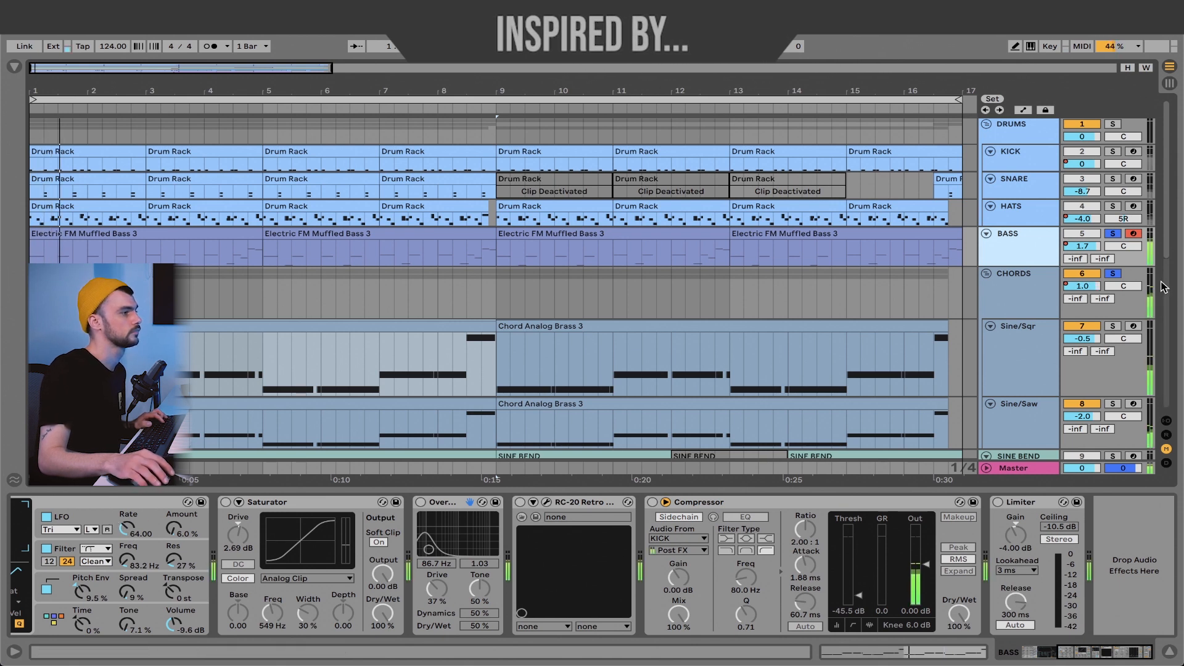
left_click(1113, 275)
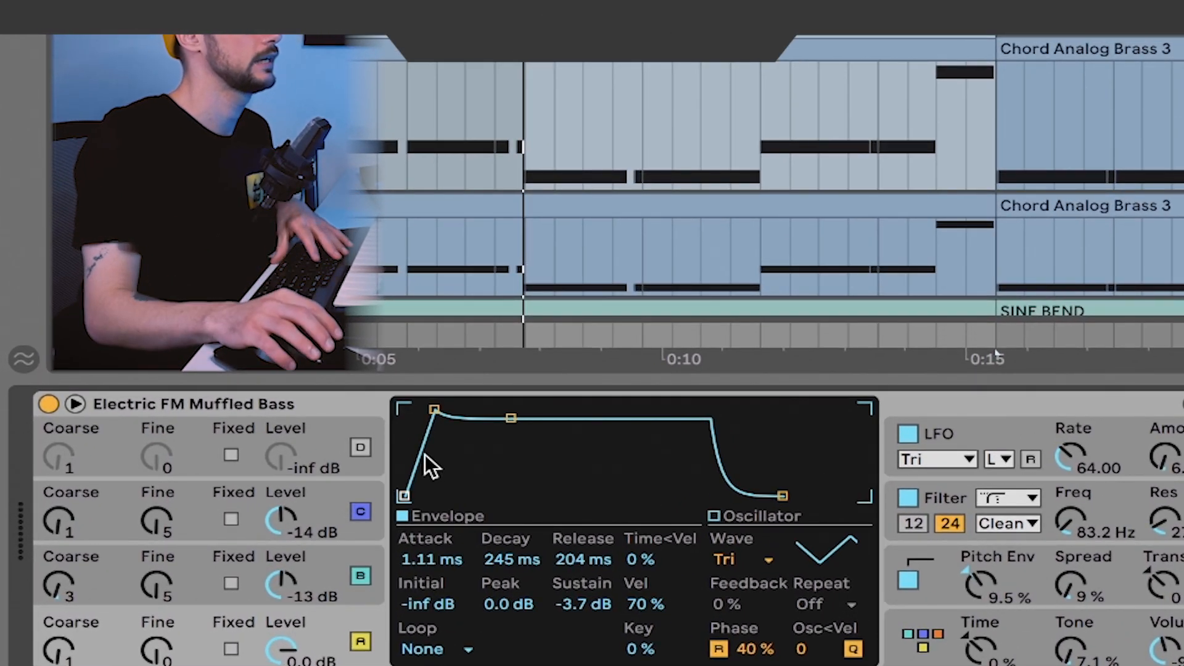
left_click(937, 567)
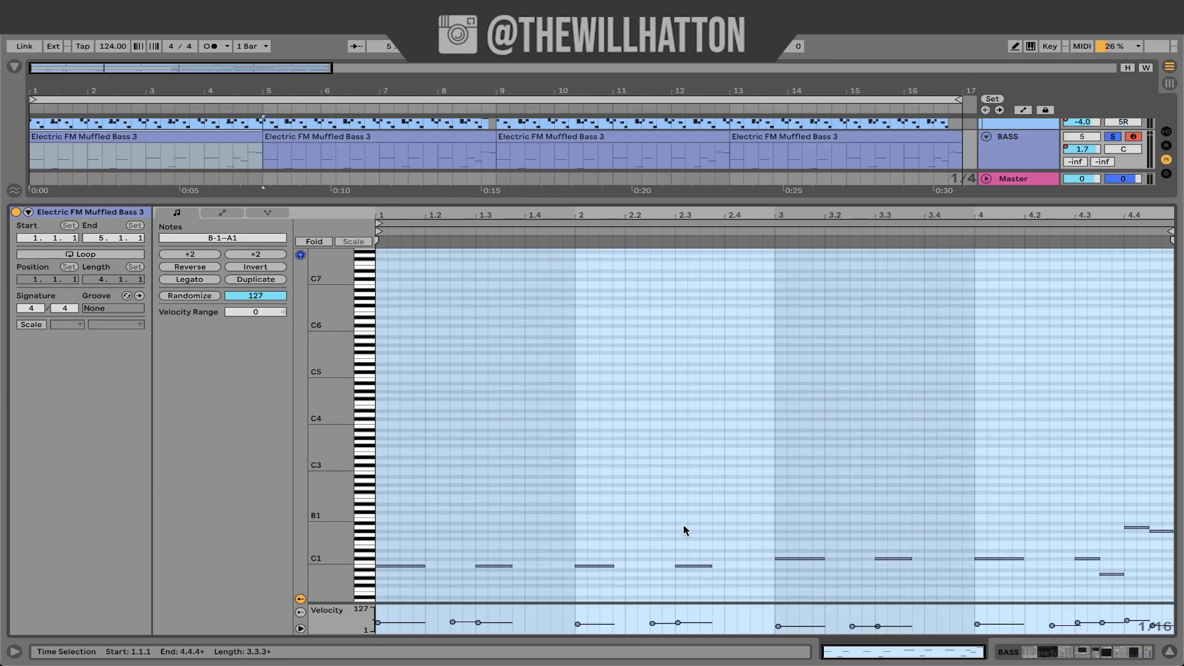
Examine the notes of the first BASS clip, select them all and transpose them up two octaves
scroll(683, 524, "down", 3)
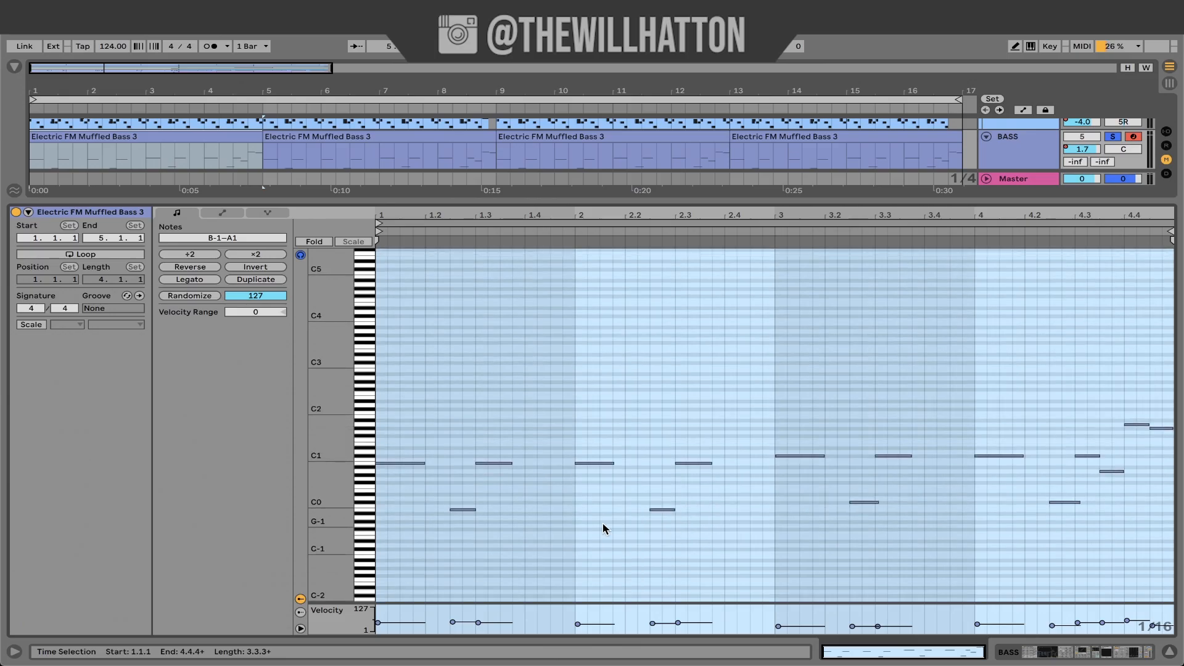
left_click(596, 526)
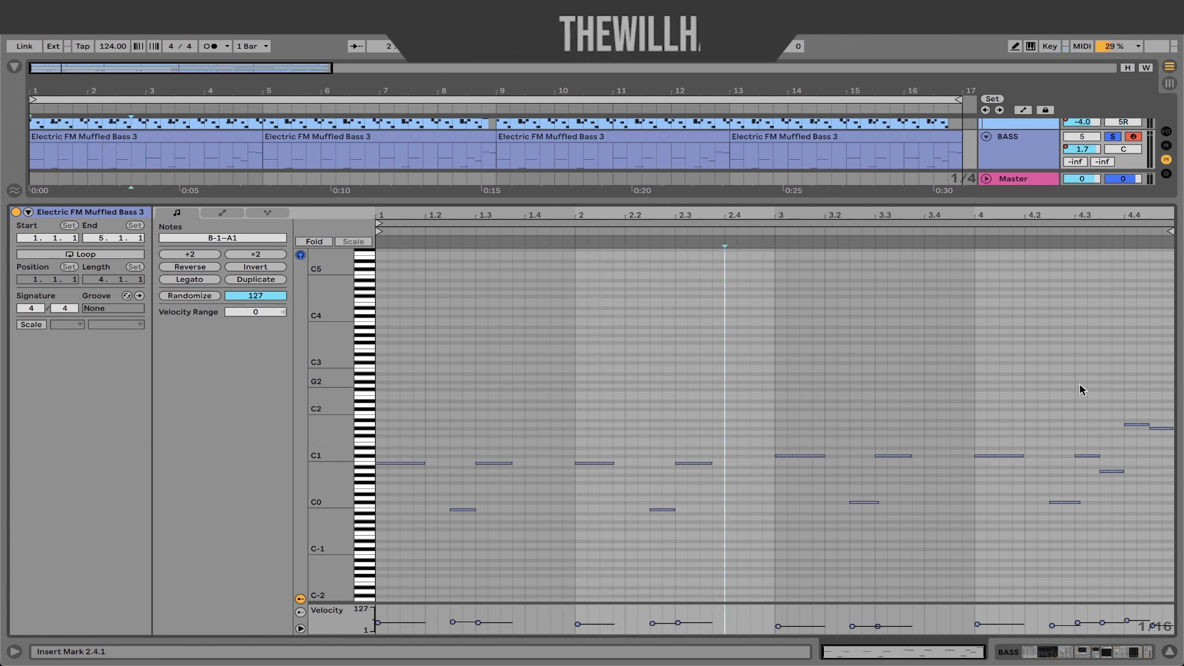
left_click(1027, 230)
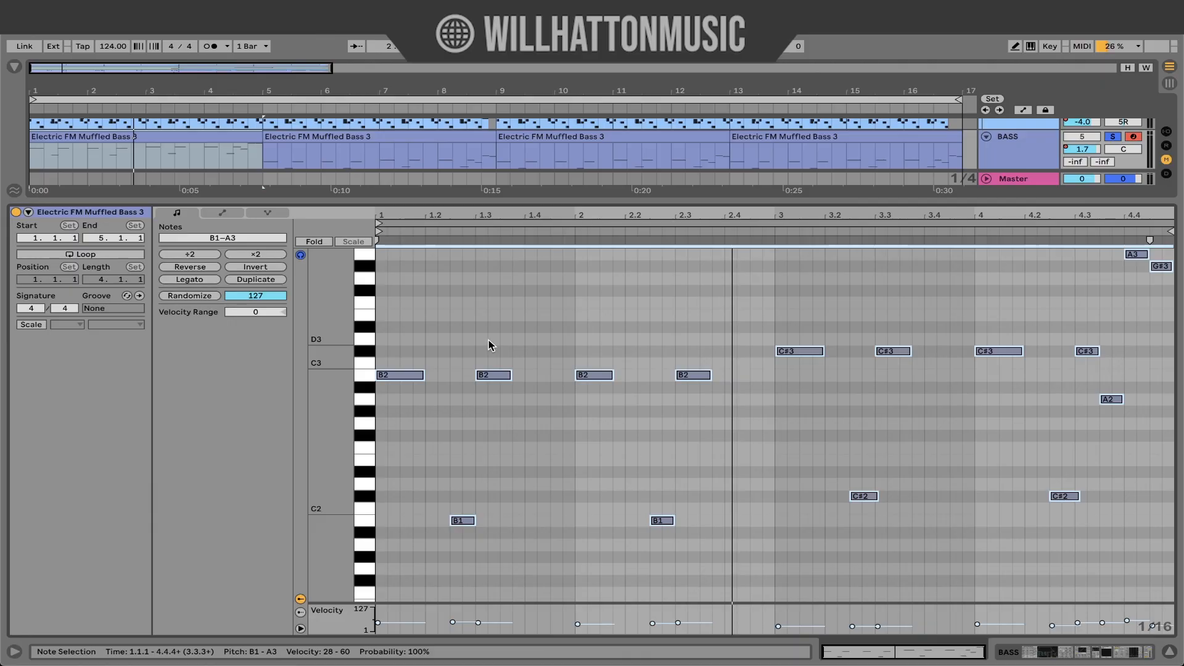
key("ctrl+a")
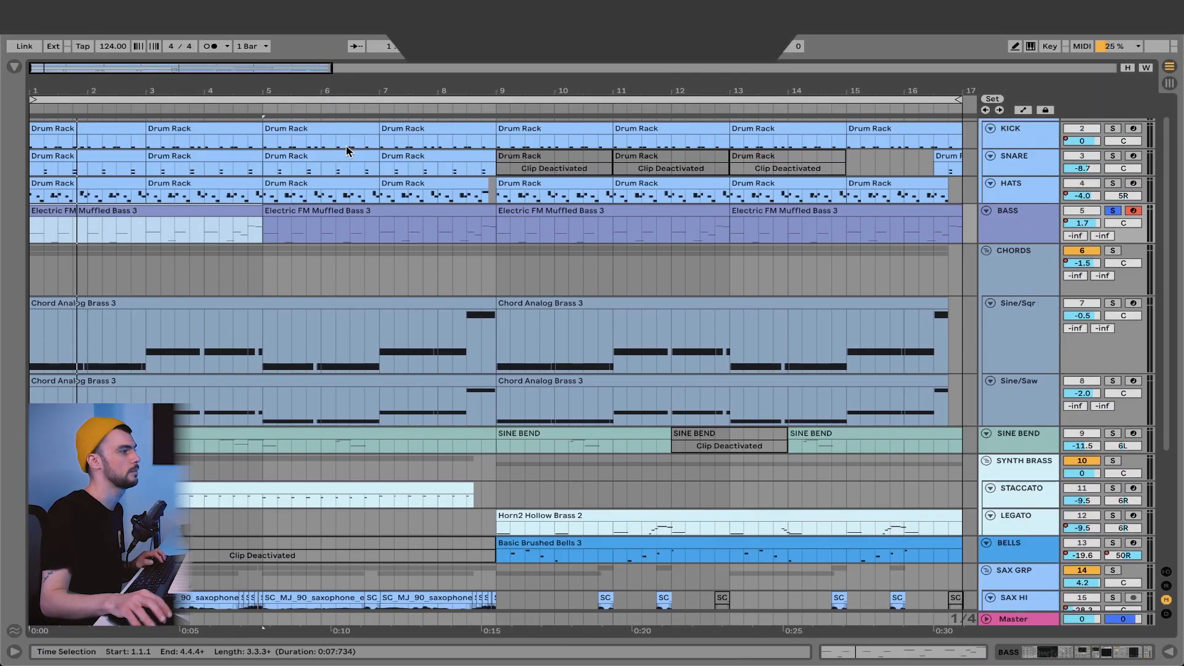
Turn on Saturator and Overdrive in the BASS track's chain and set Overdrive's filter frequency to 87.7 Hz
double_click(1012, 233)
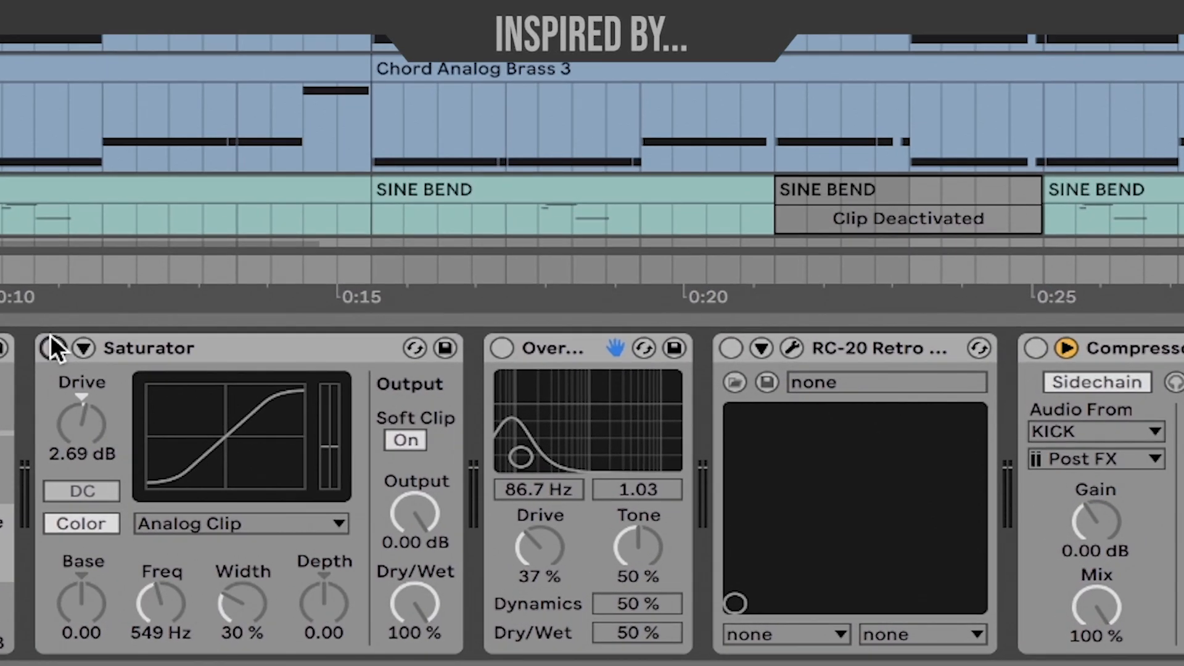
left_click(631, 502)
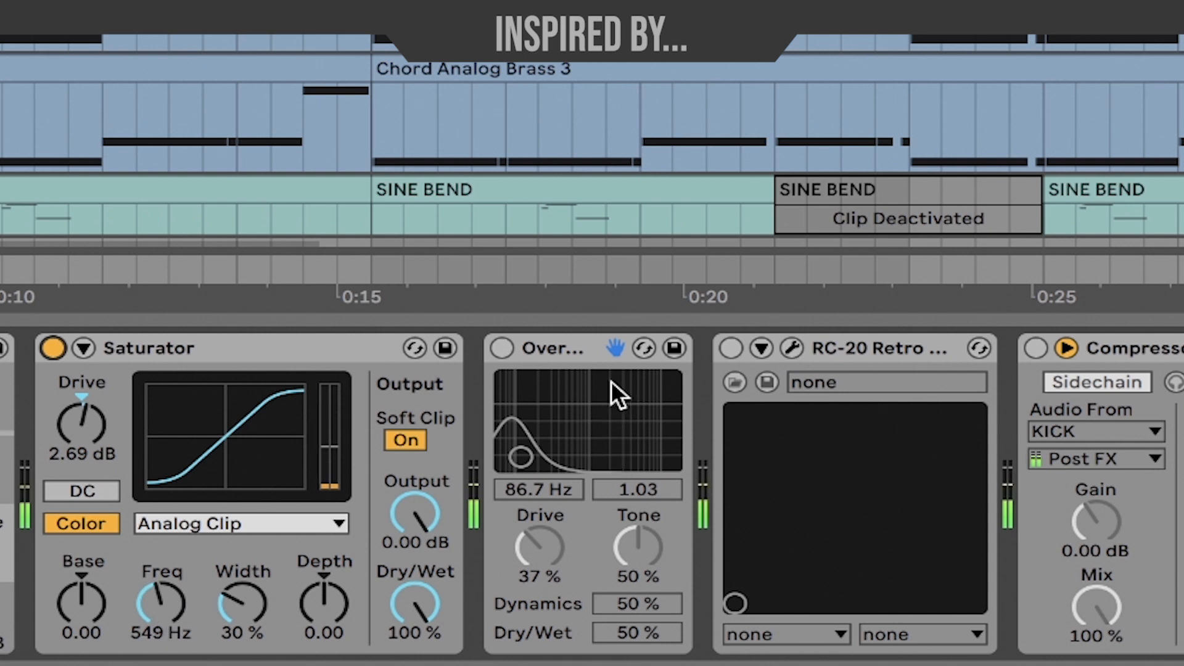
left_click(533, 347)
key("0")
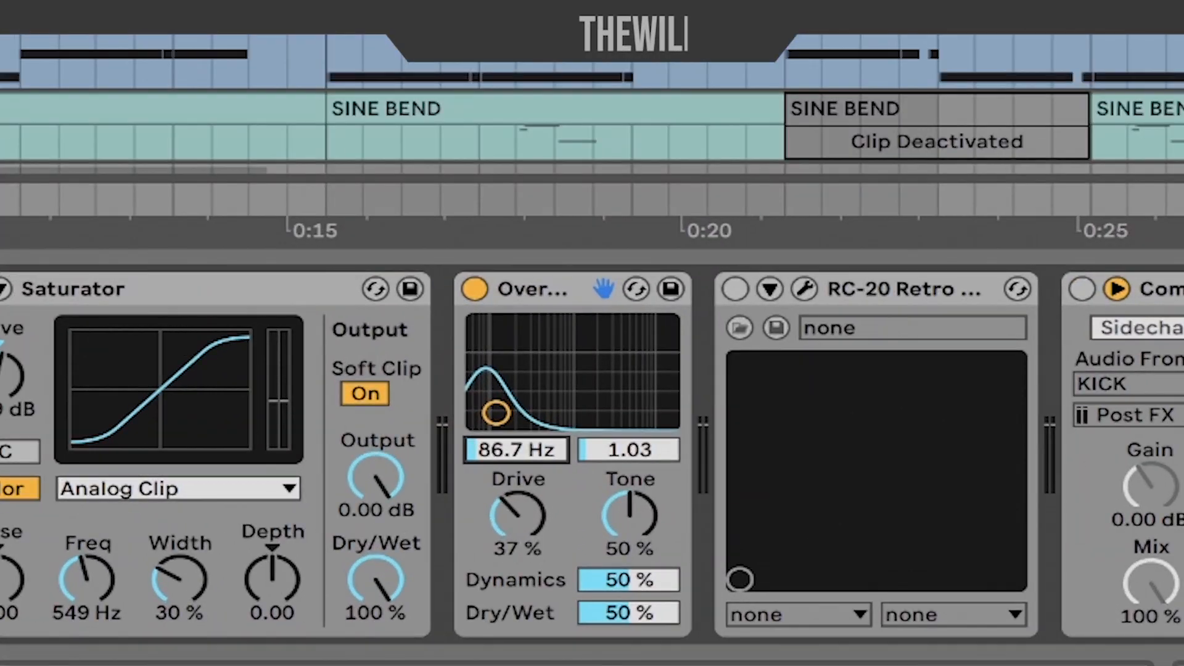
left_click_drag(569, 563, 568, 541)
left_click_drag(516, 449, 516, 482)
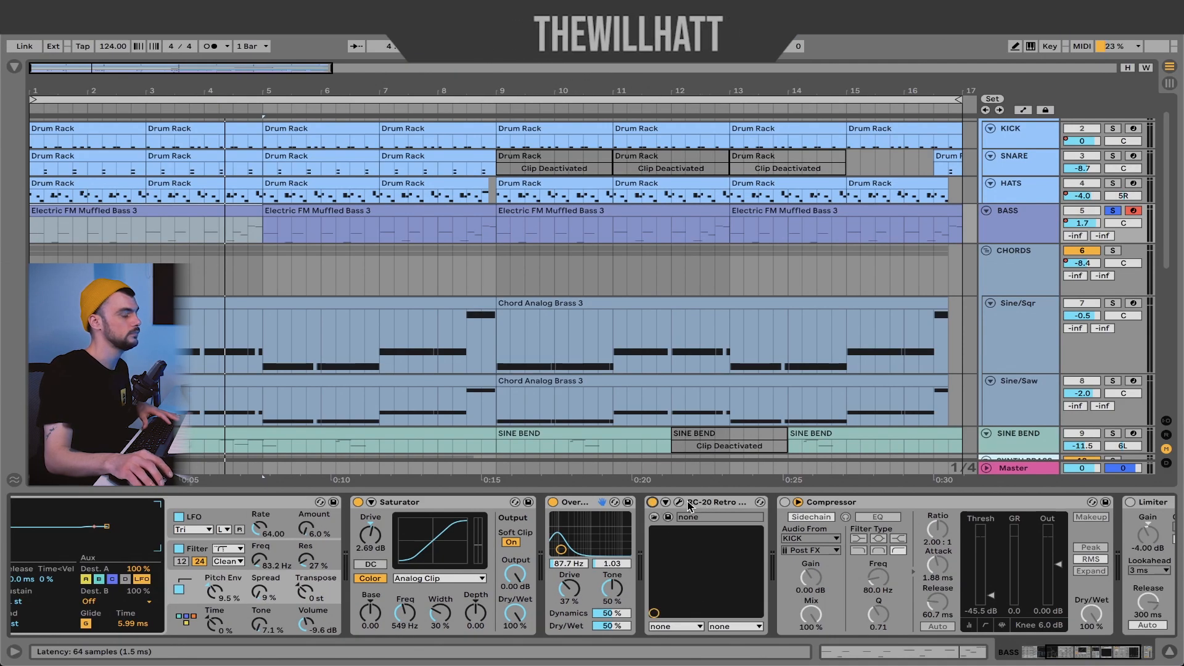
Examine the BASS track's RC-20 Retro Color plug-in, from the Noise and Wobble modules to the master cut filter, and close its window
left_click(688, 503)
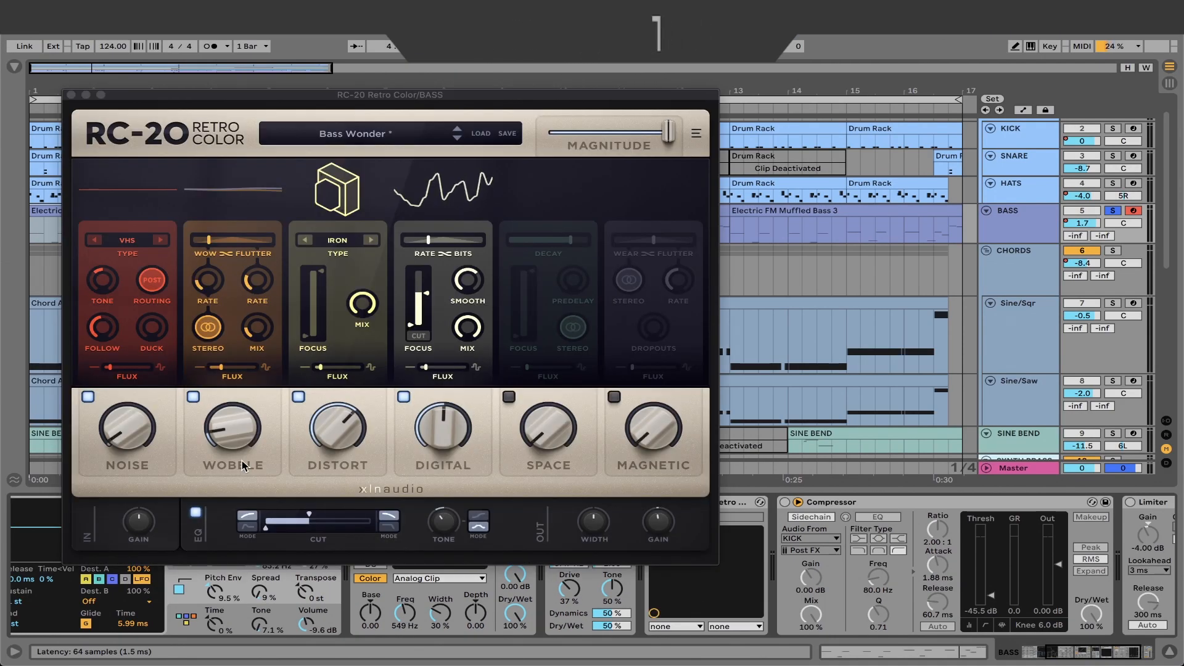
left_click(120, 434)
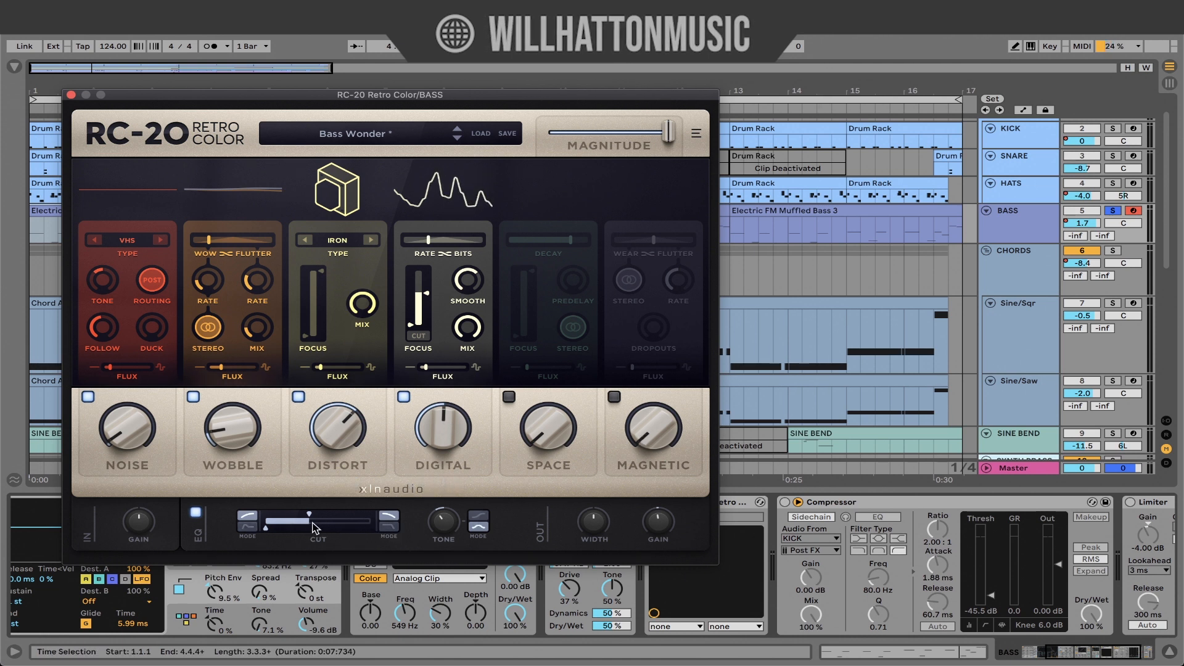
mouse_move(310, 523)
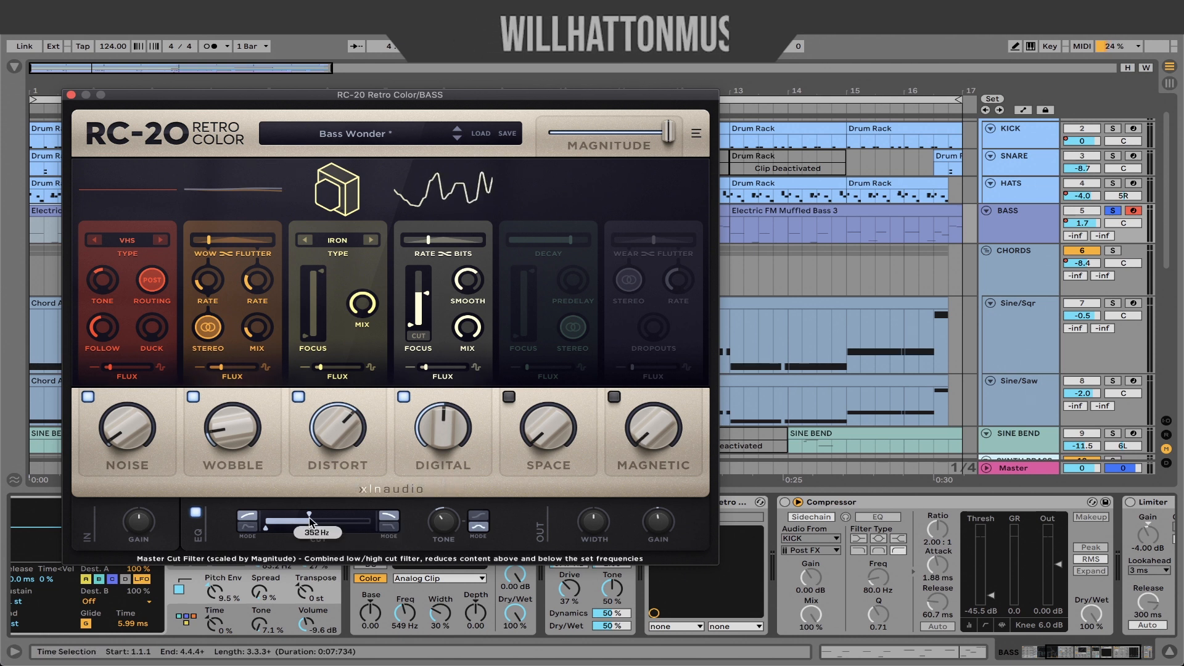
left_click(71, 94)
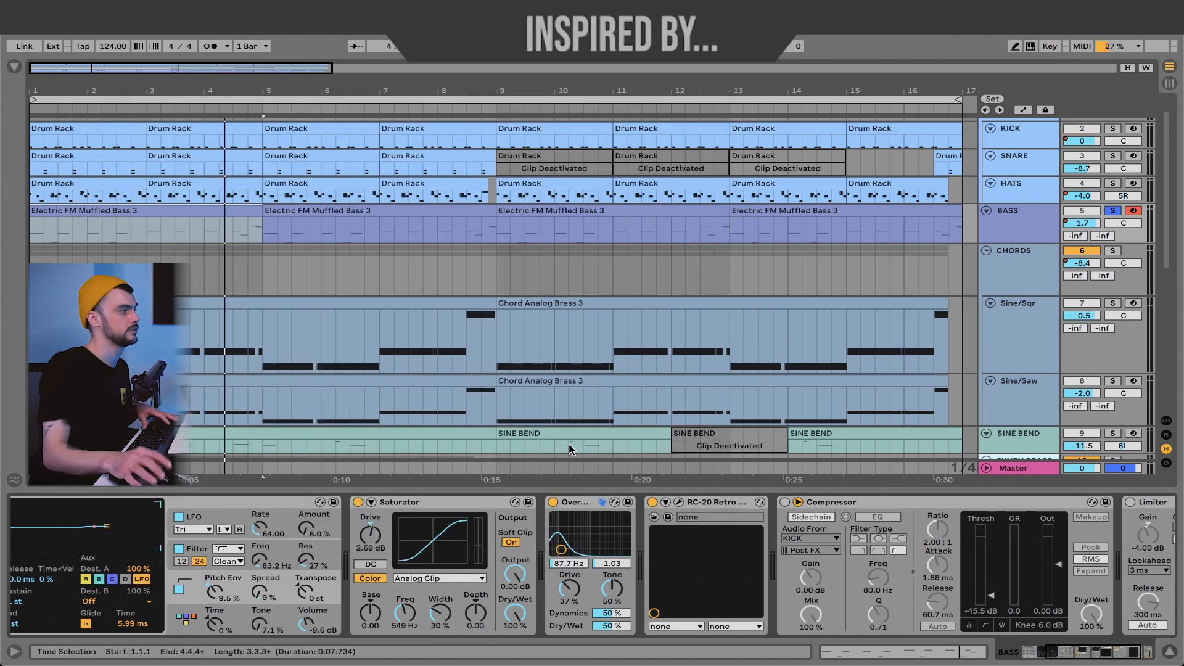
During playback, turn on the kick-sidechained Compressor and the Limiter on BASS, and check the track's level in the mixer
key("space")
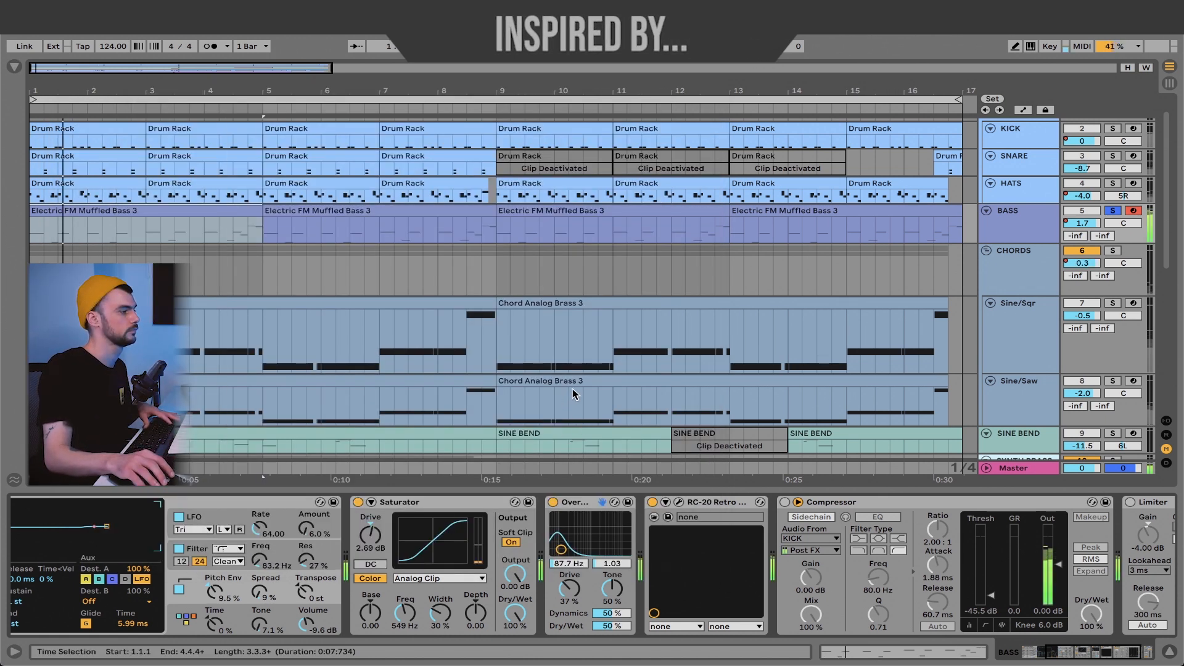
left_click(785, 502)
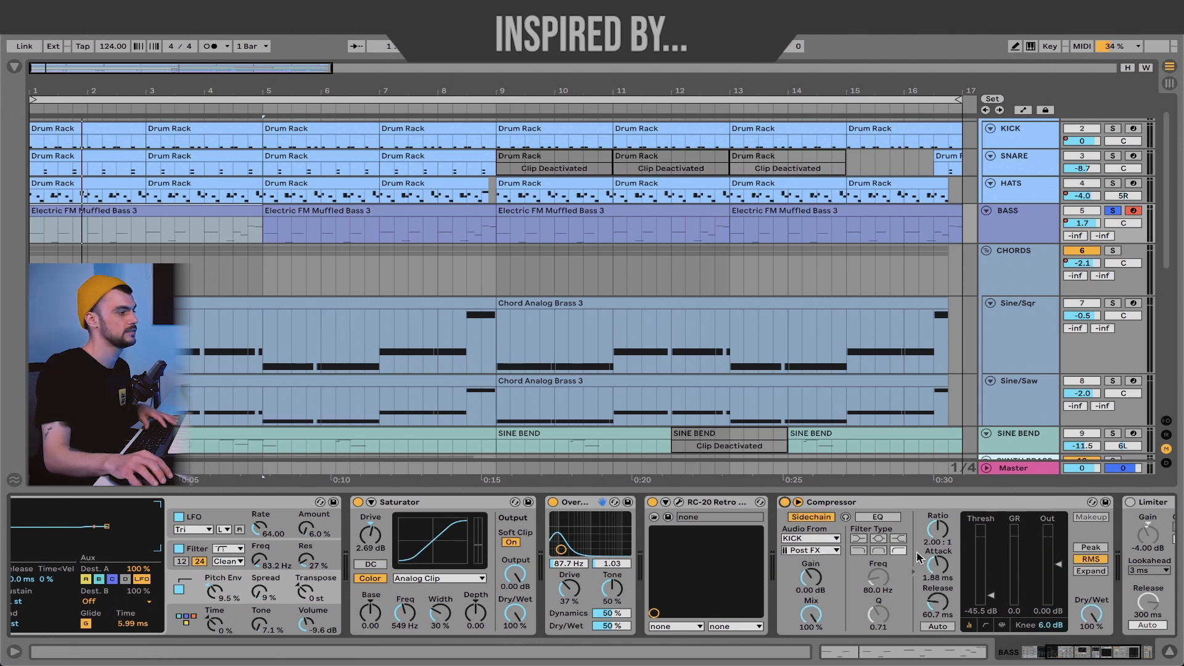
scroll(969, 501, "right", 3)
left_click(998, 501)
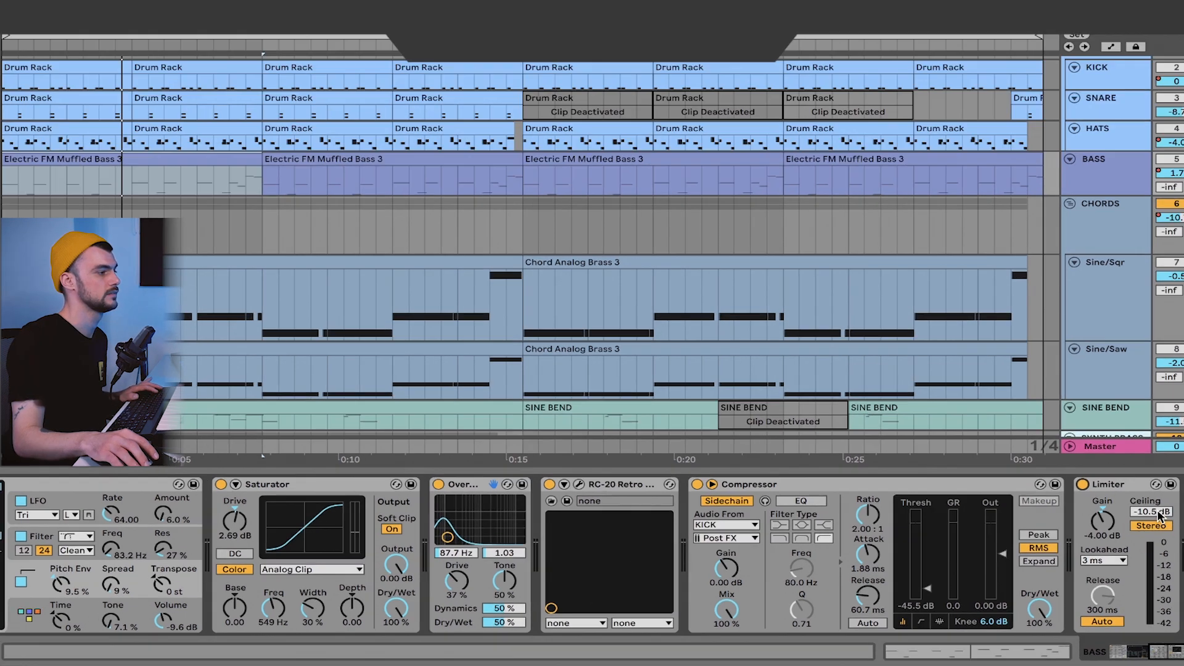
key("Tab")
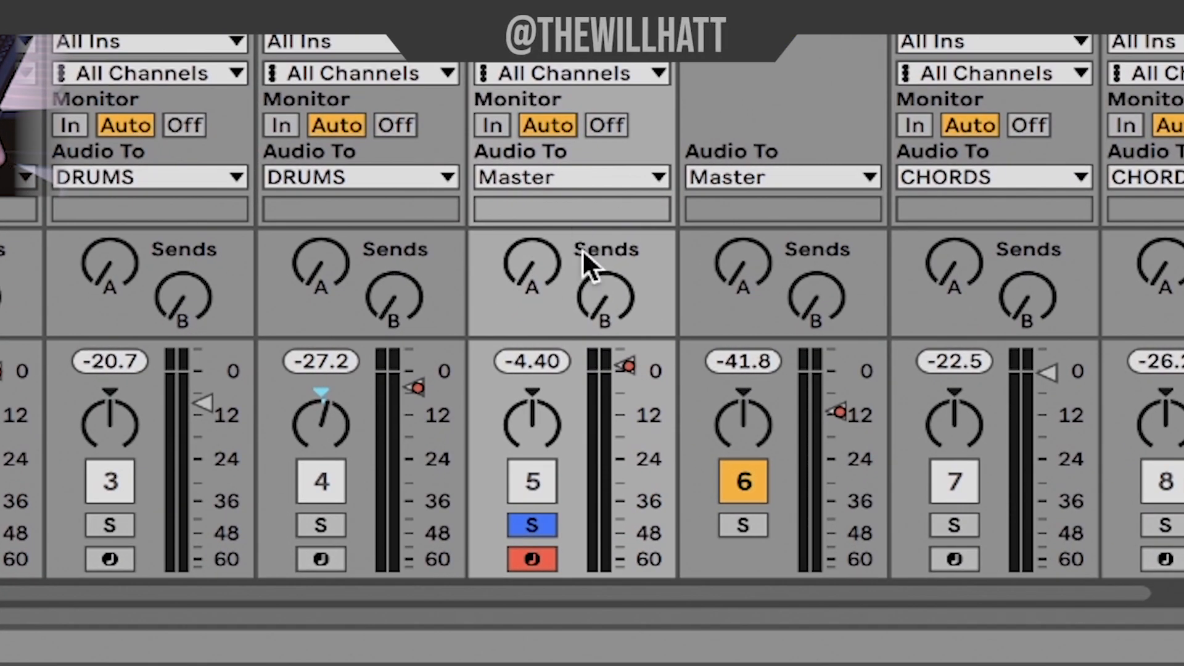
key("space")
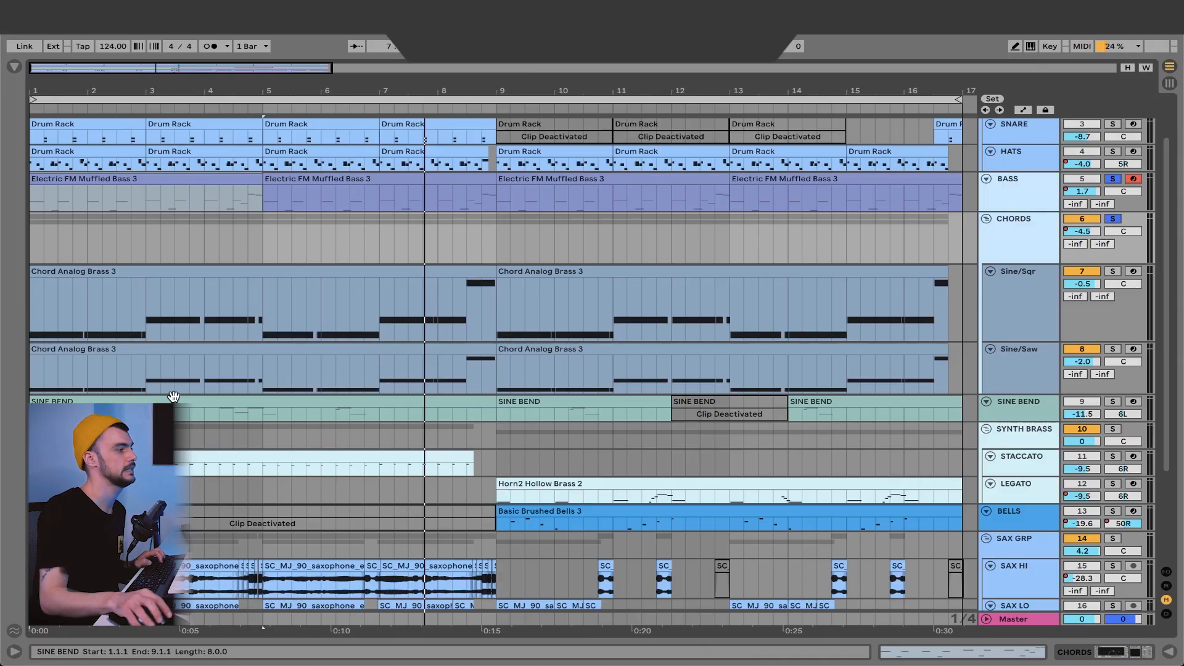
Solo the SINE BEND track and examine its chain of Basic Sine Keys, EQ Eight and RC-20 Retro Color
left_click(1112, 402)
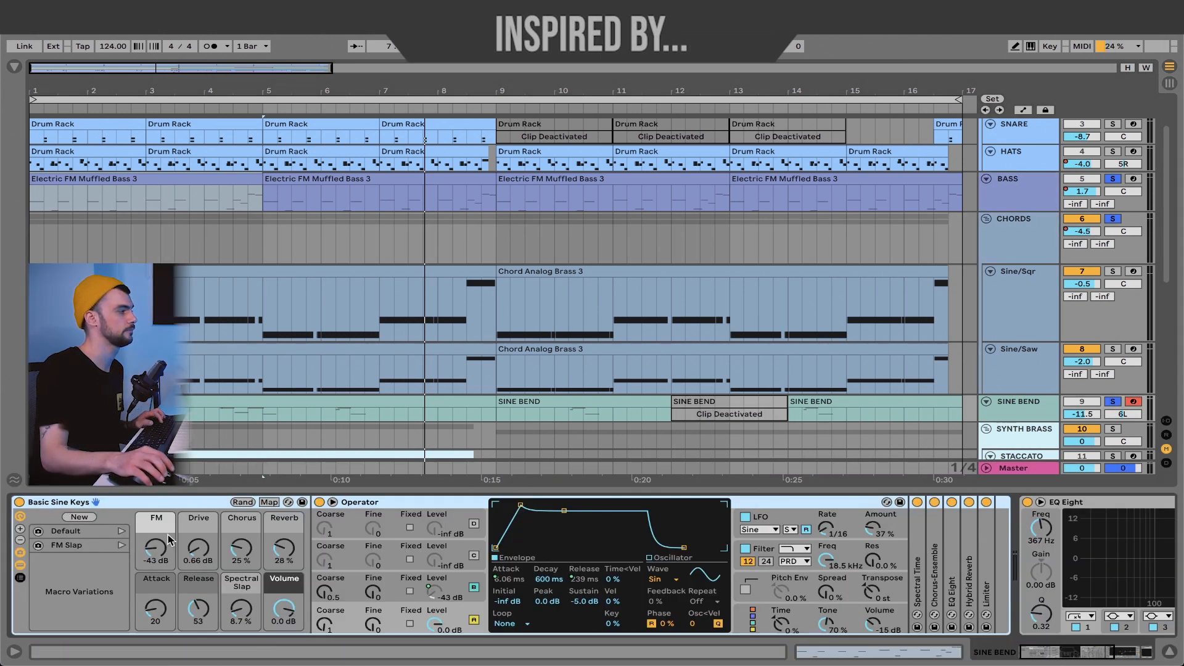
double_click(165, 501)
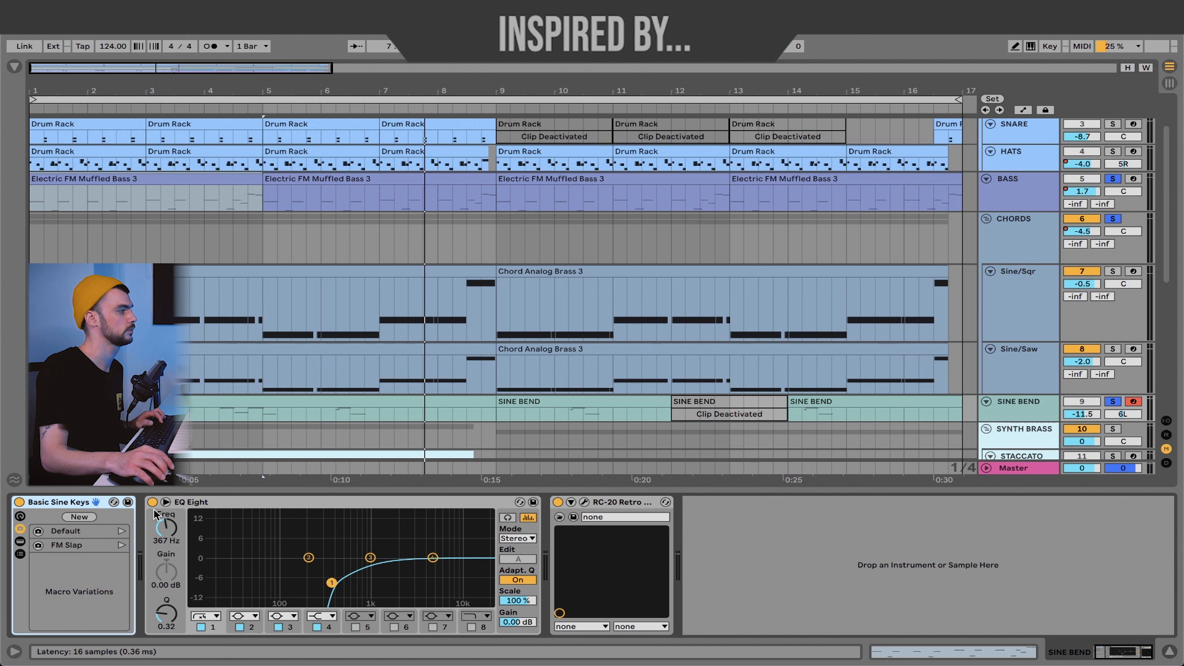
left_click(220, 502)
left_click(637, 502)
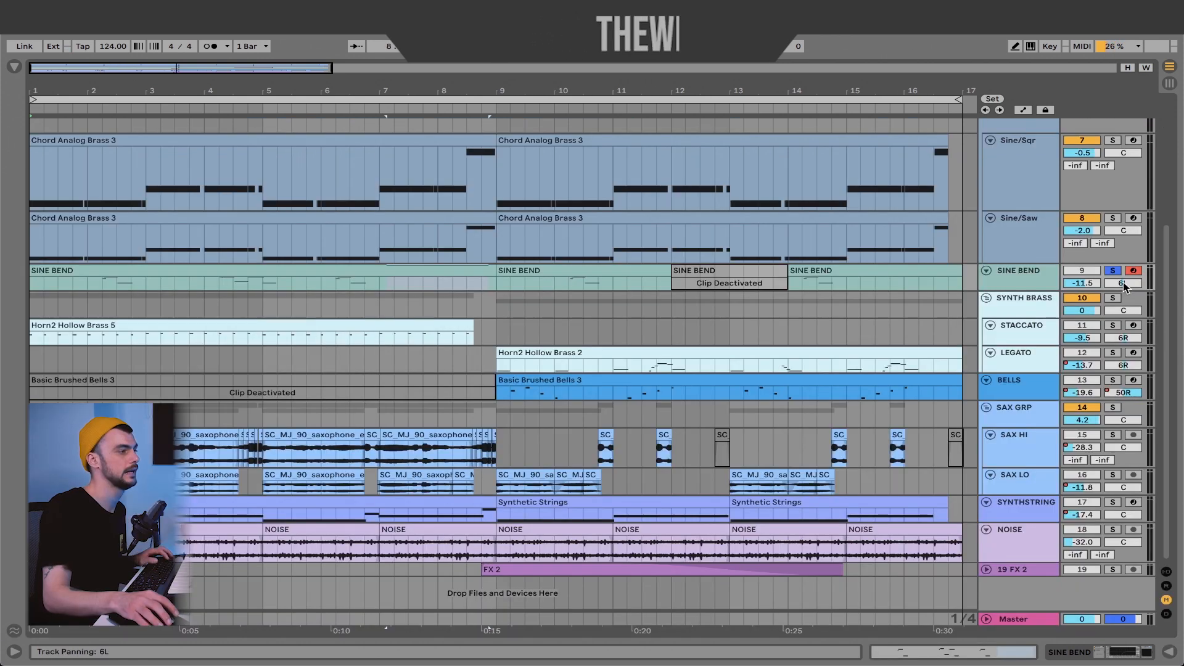
Solo the SYNTH BRASS group, unsolo SINE BEND, and play the staccato brass part after selecting the legato and staccato clips
left_click(1016, 306)
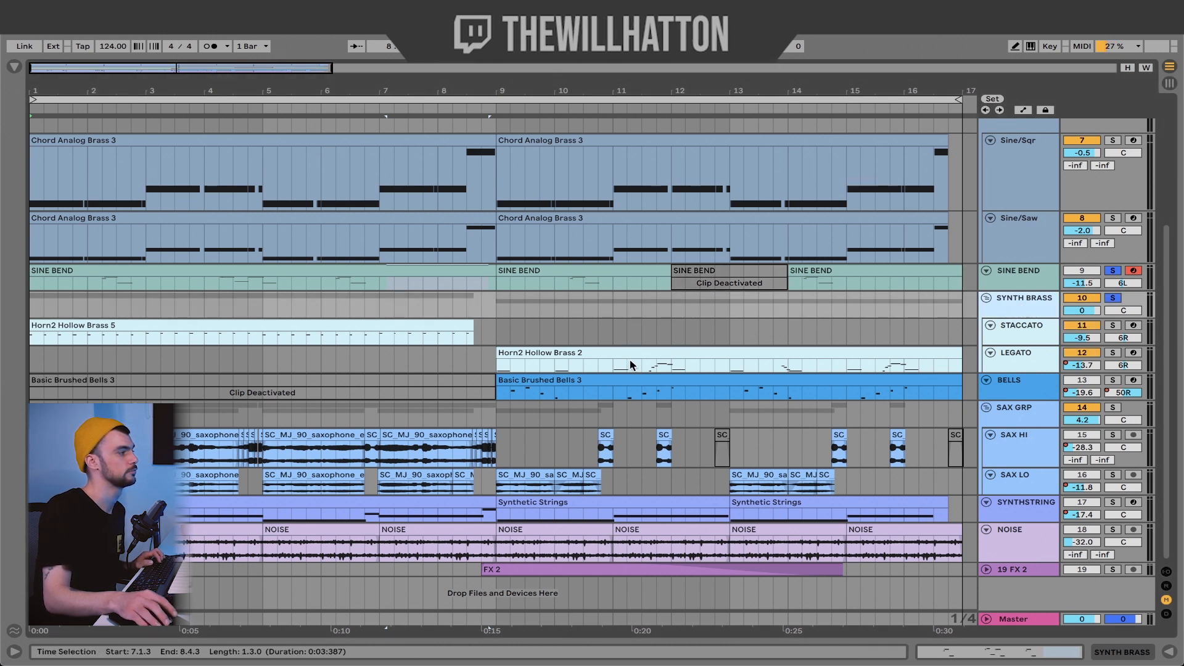
left_click(597, 355)
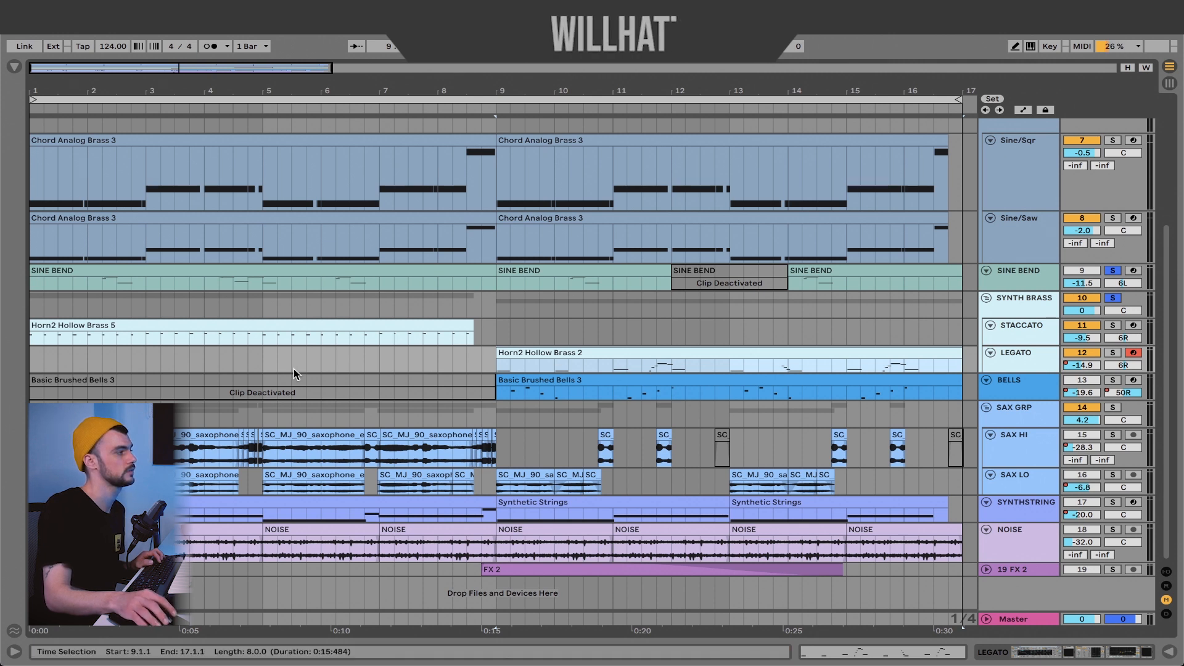
left_click(828, 342)
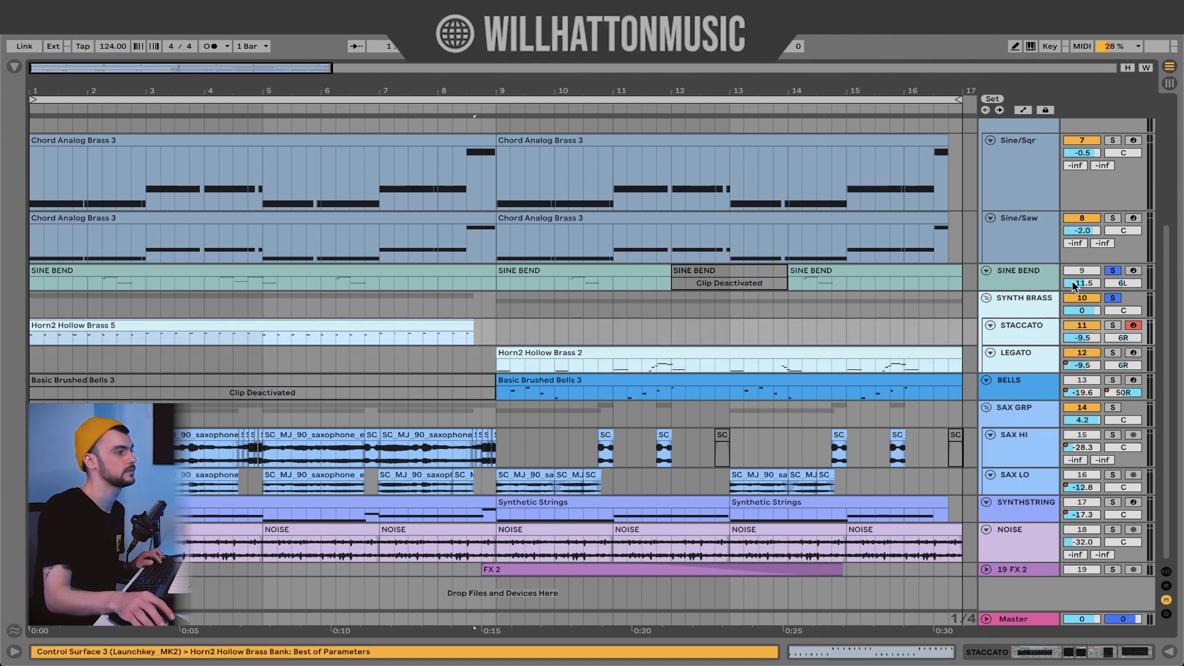
left_click(1113, 271)
key("space")
scroll(832, 333, "up", 3)
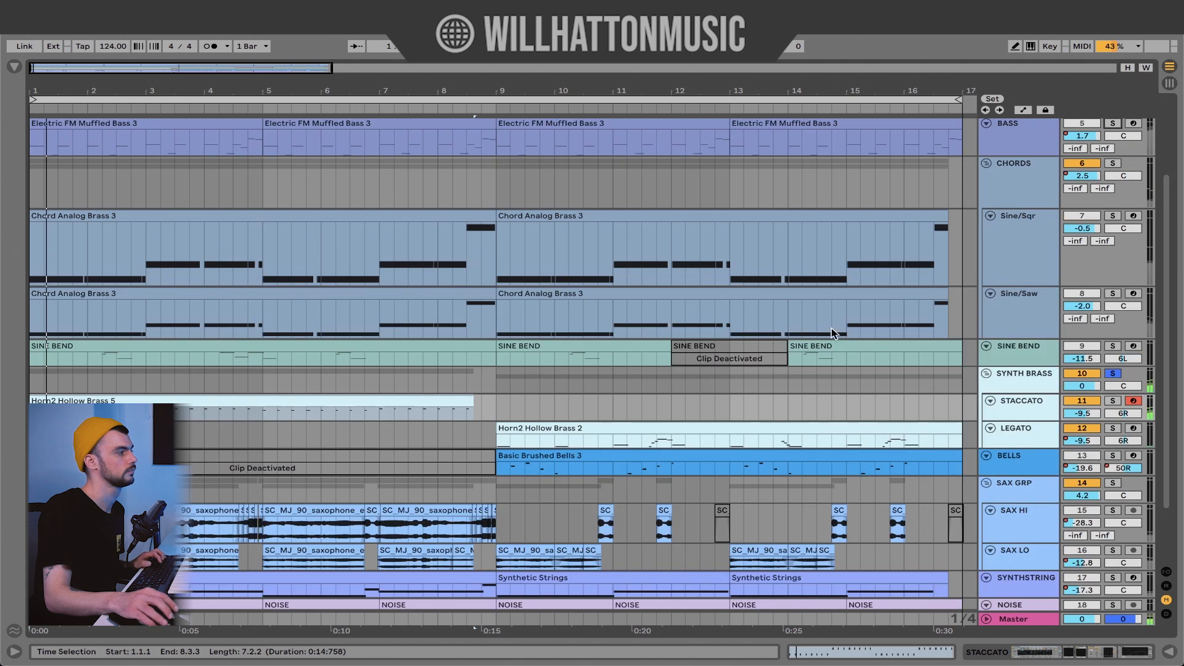
double_click(313, 396)
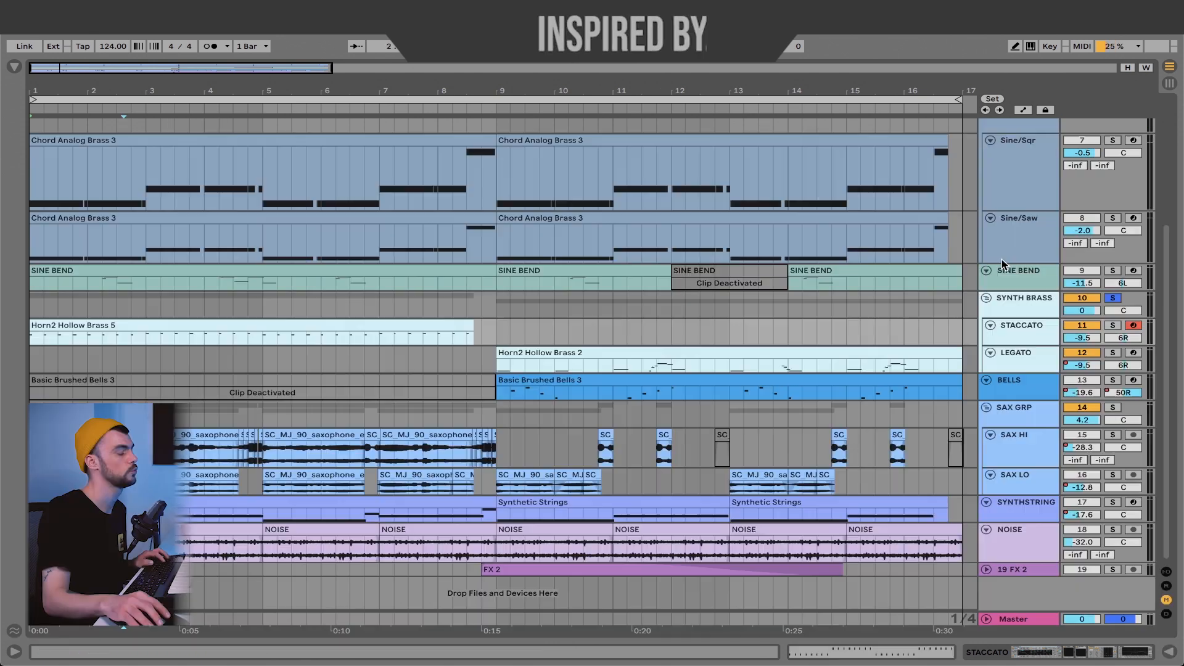
Solo the CHORDS group alongside SYNTH BRASS, and examine the Horn2 Hollow Brass instrument on the LEGATO track
key("Up")
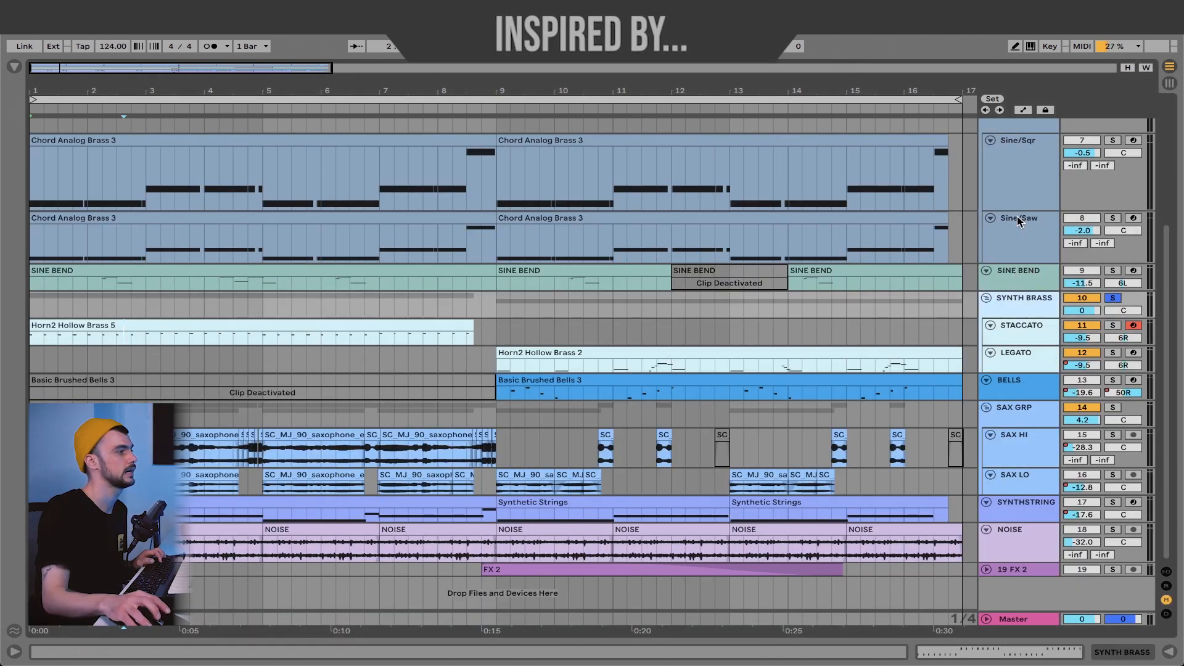
scroll(1019, 222, "up", 3)
left_click(1015, 198)
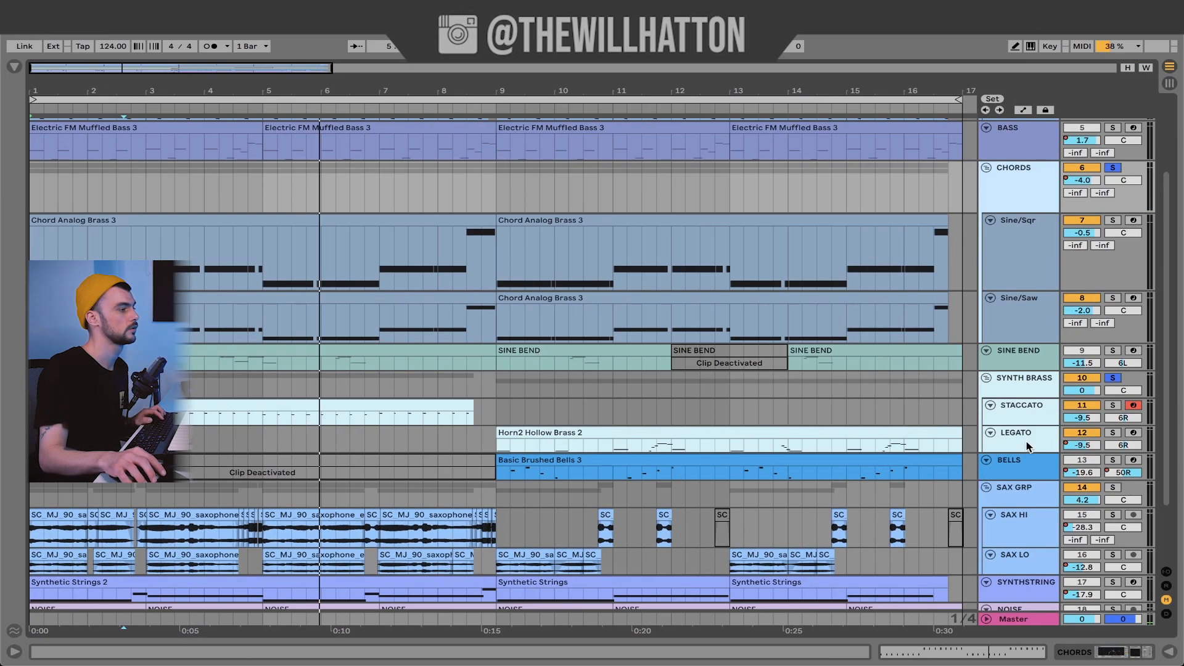
double_click(1027, 445)
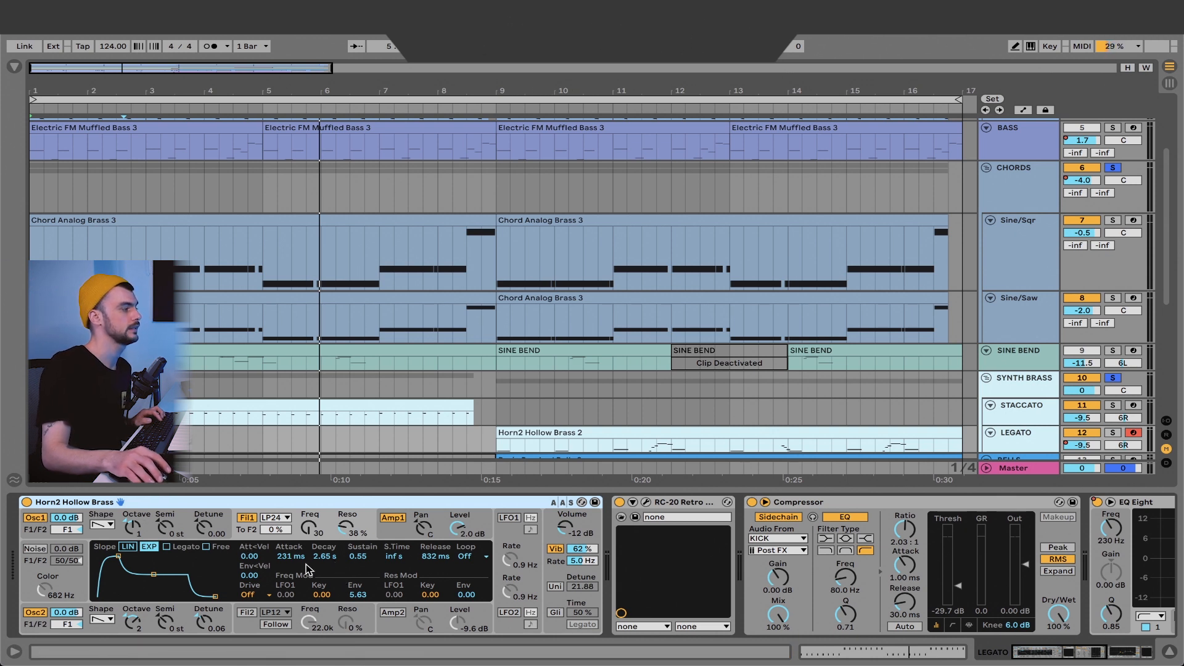
Solo the LEGATO track and play the Horn2 Hollow Brass 2 clip around bar 11 to hear its melodic run
scroll(870, 387, "down", 2)
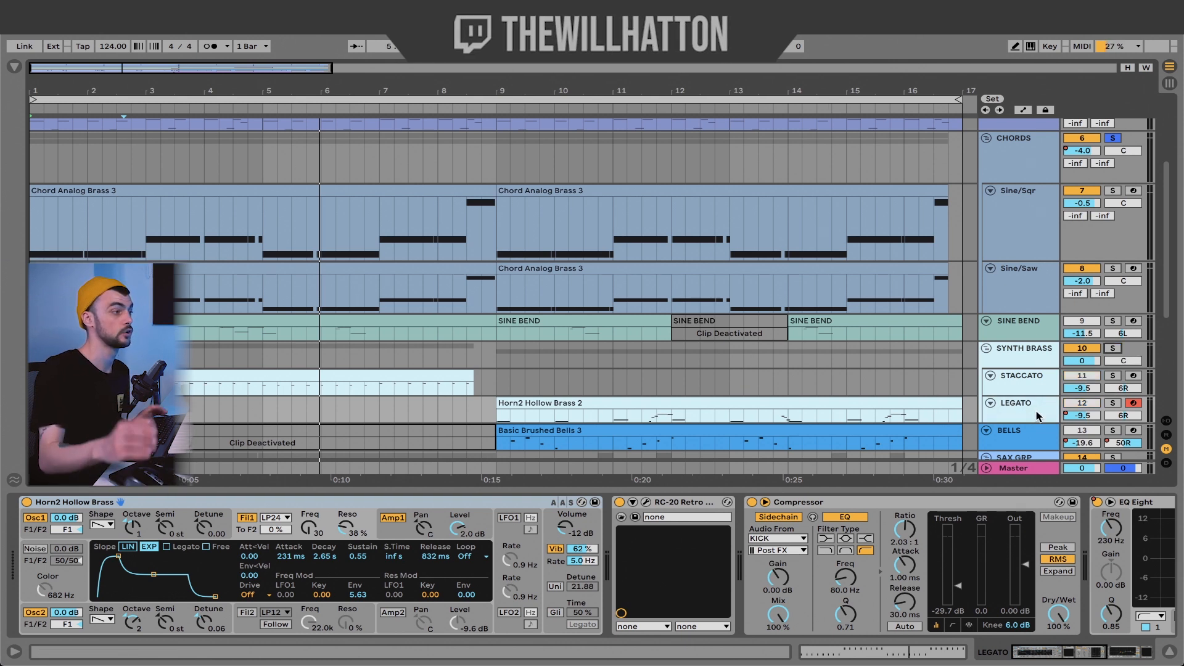
left_click(1112, 403)
left_click(497, 400)
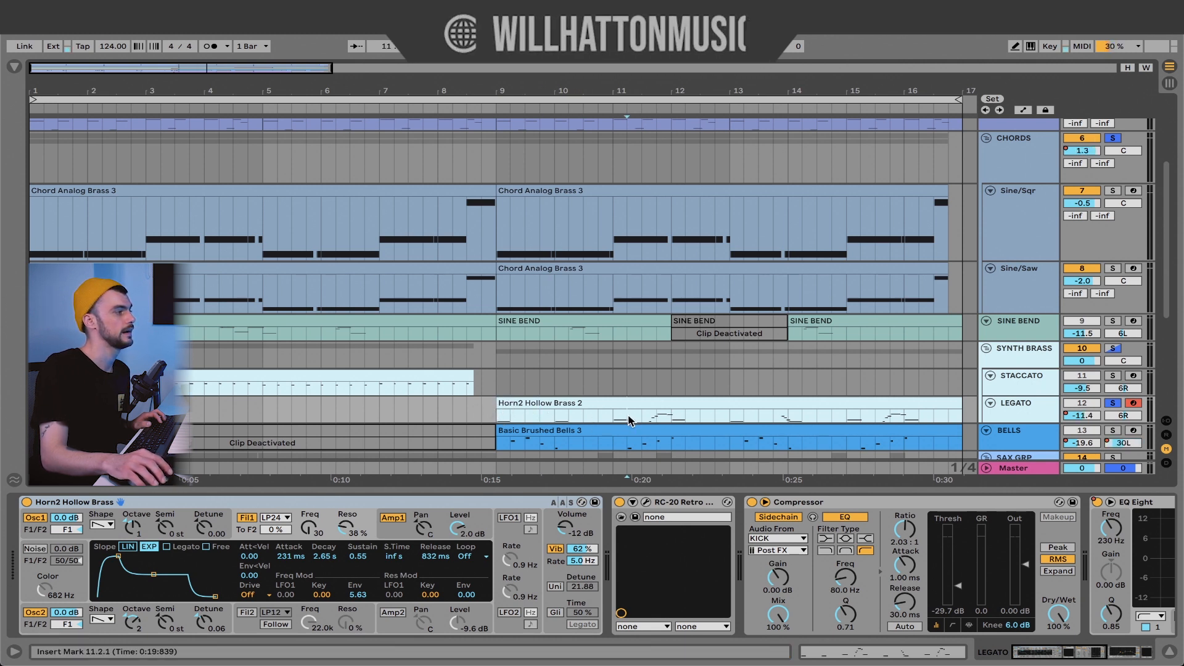
left_click(643, 418)
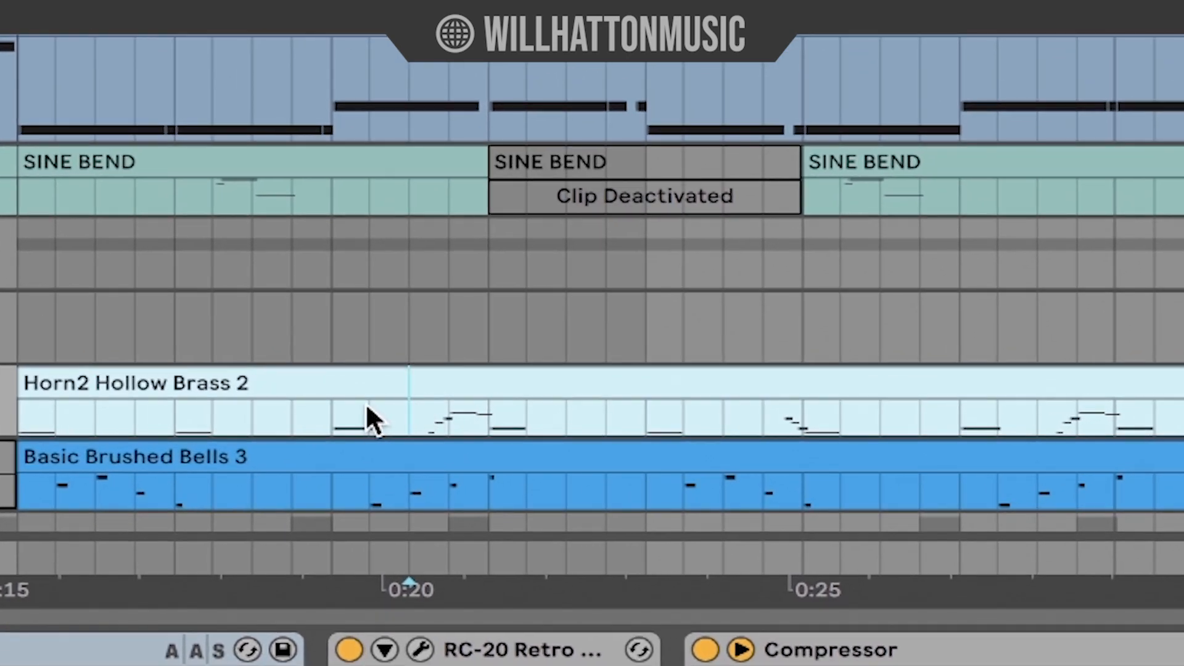
left_click(396, 407)
key("space")
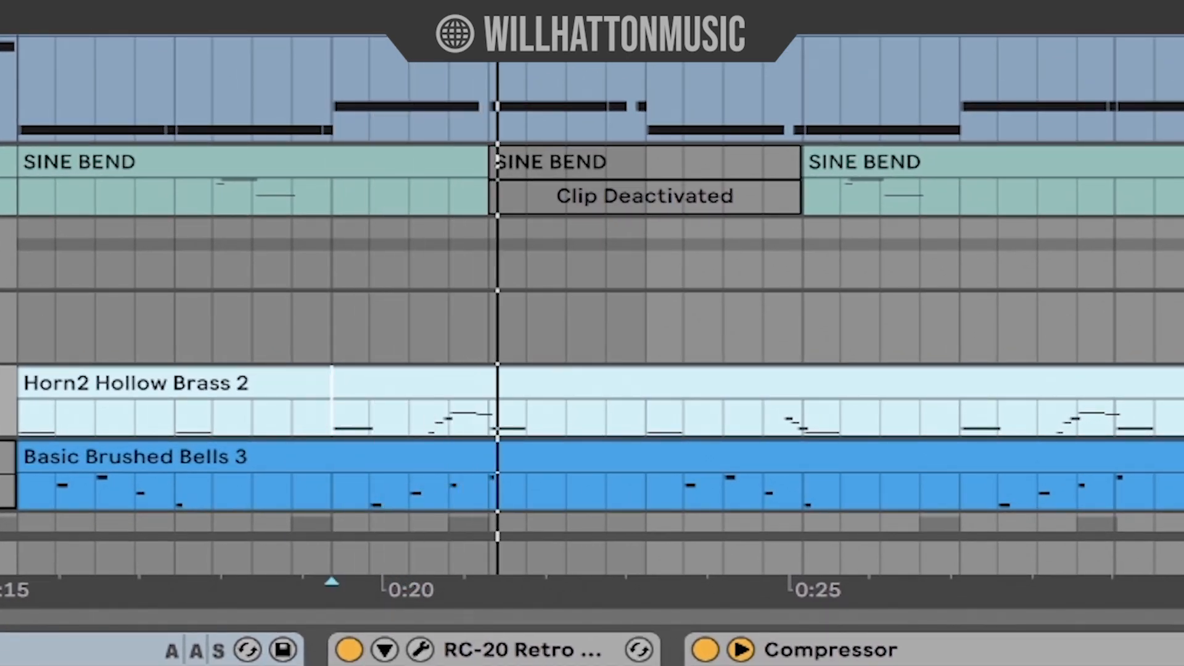
key("space")
Play the LEGATO part while examining its Compressor, EQ Eight and ValhallaVintageVerb settings, and close the reverb window
key("space")
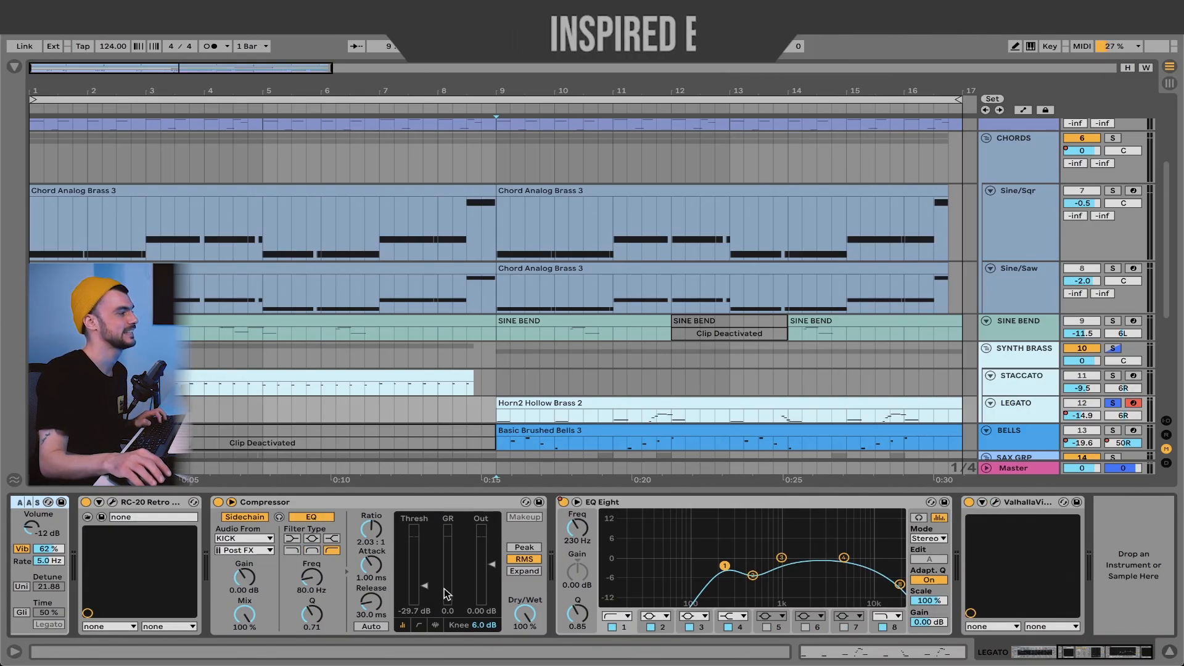
key("space")
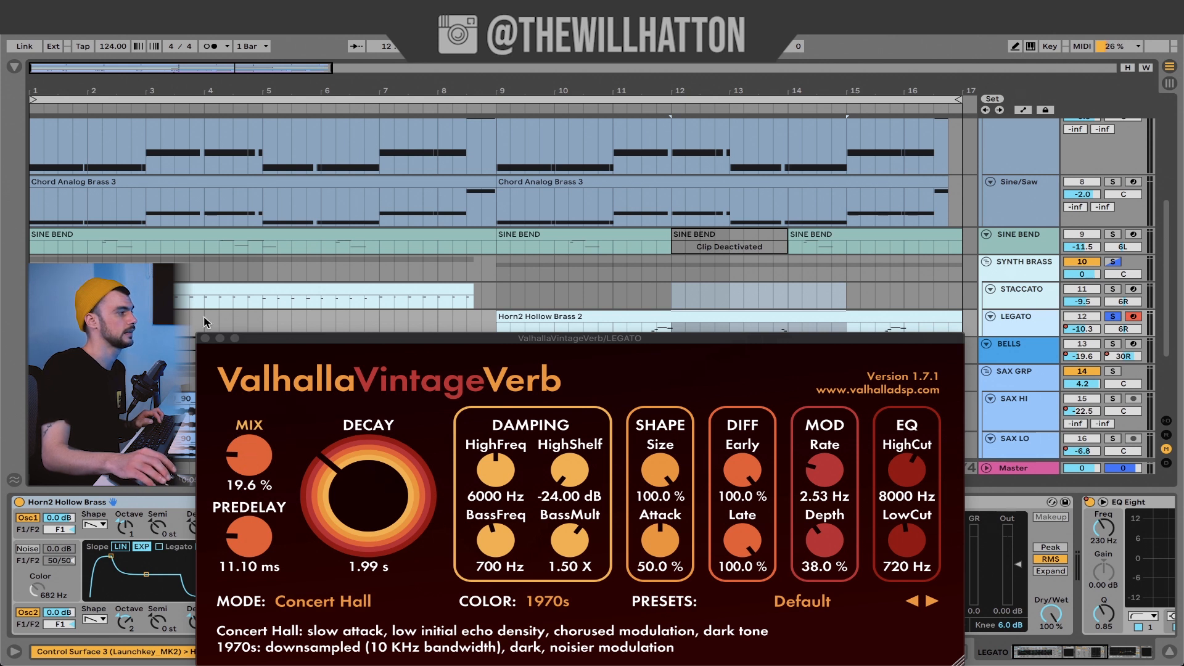
left_click(206, 338)
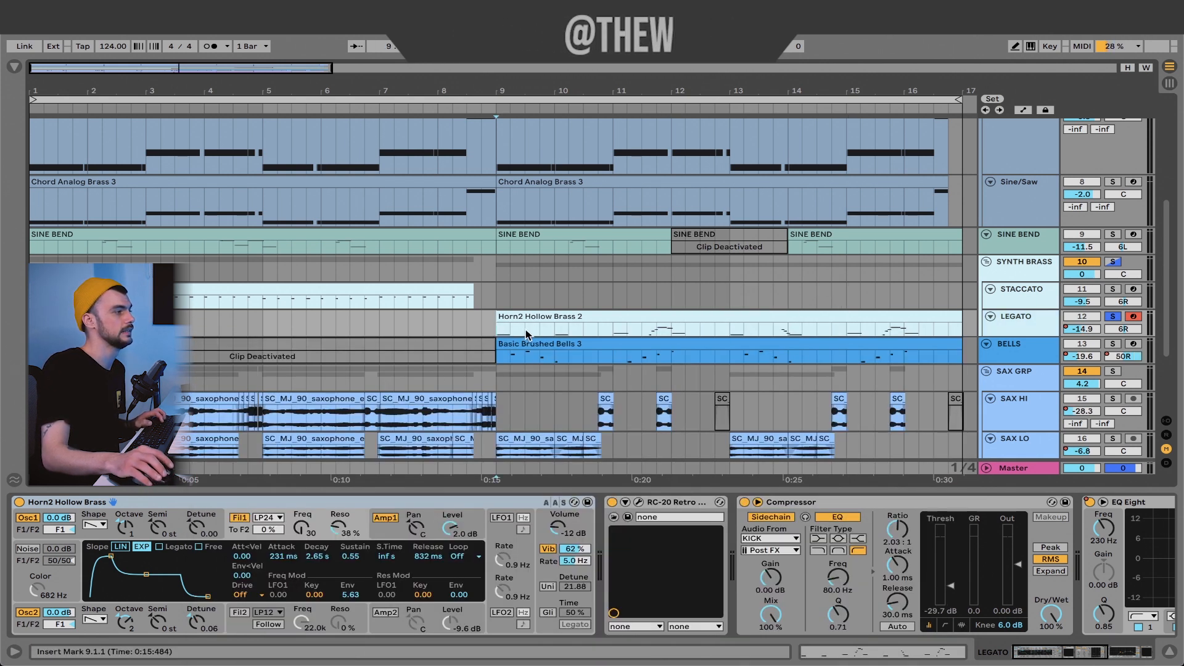
Highlight successive passages from bar 9 across the LEGATO, BELLS and SINE BEND clips to compare how the parts alternate
left_click(550, 344)
scroll(550, 344, "up", 5)
scroll(551, 345, "down", 4)
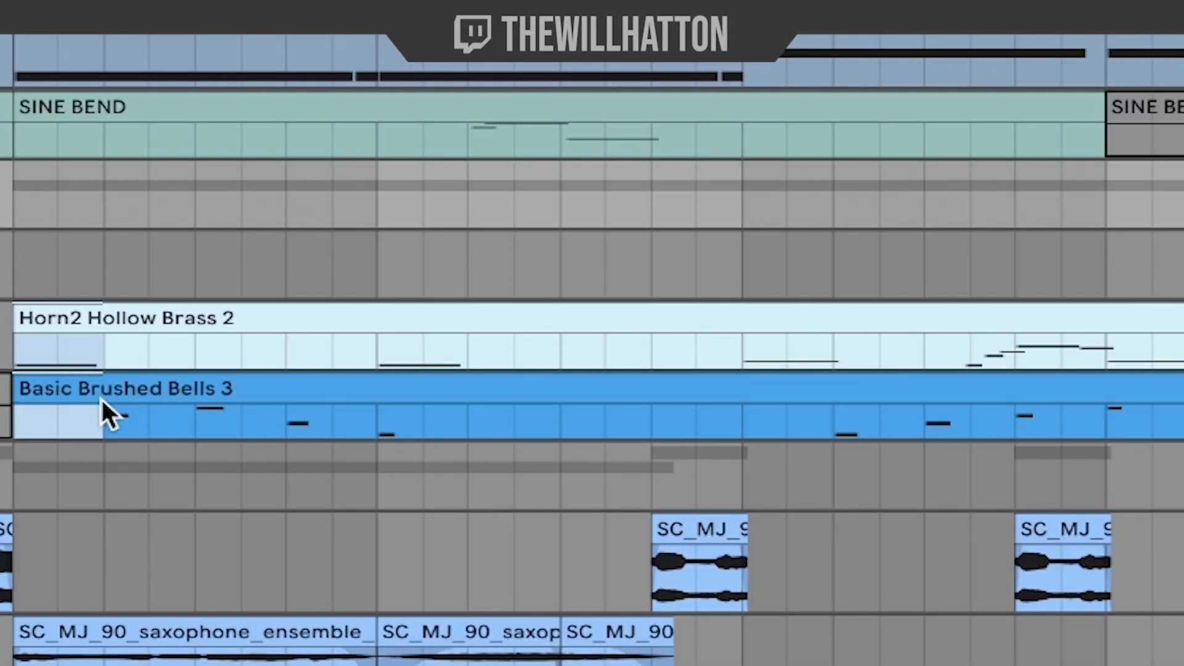
left_click_drag(96, 410, 378, 415)
left_click_drag(356, 352, 467, 410)
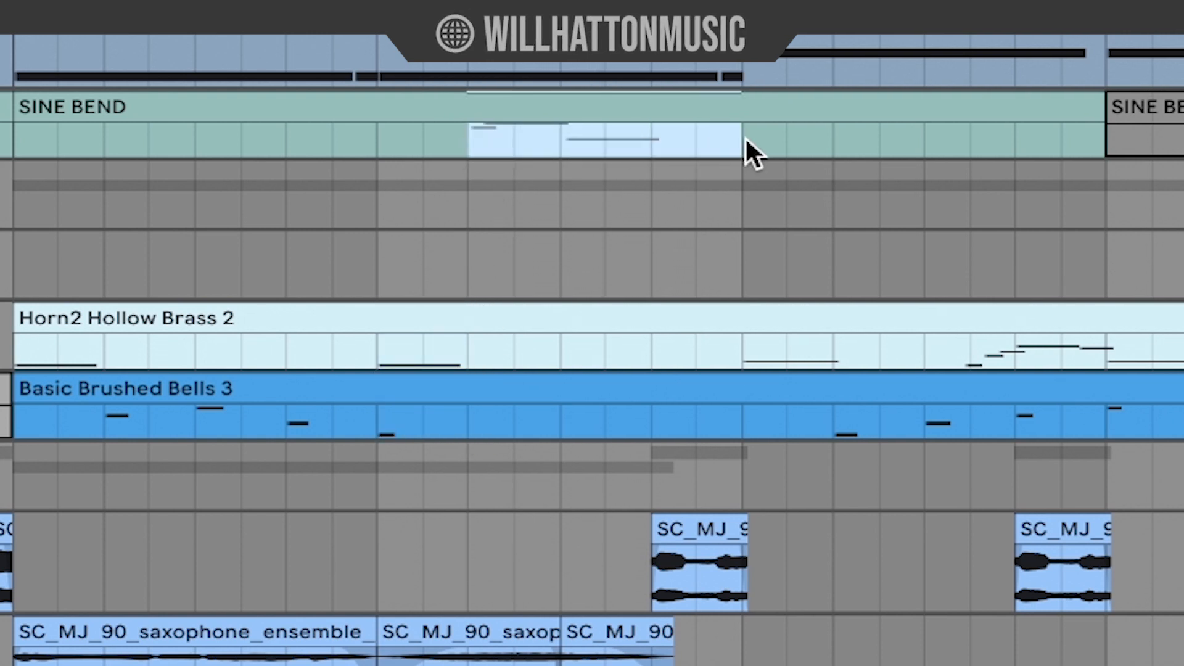
left_click_drag(739, 426, 651, 111)
left_click_drag(743, 290, 1071, 397)
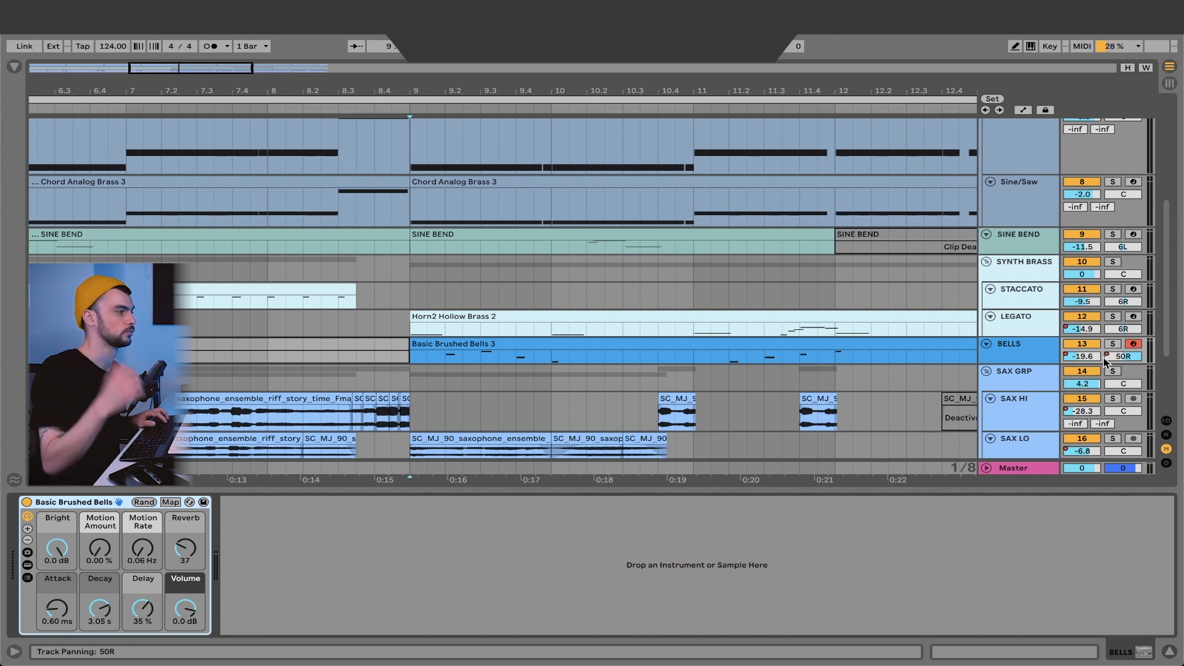
Select the Basic Brushed Bells 3 clip, solo the BELLS track and play it from bar 9
left_click(446, 344)
key("s")
key("space")
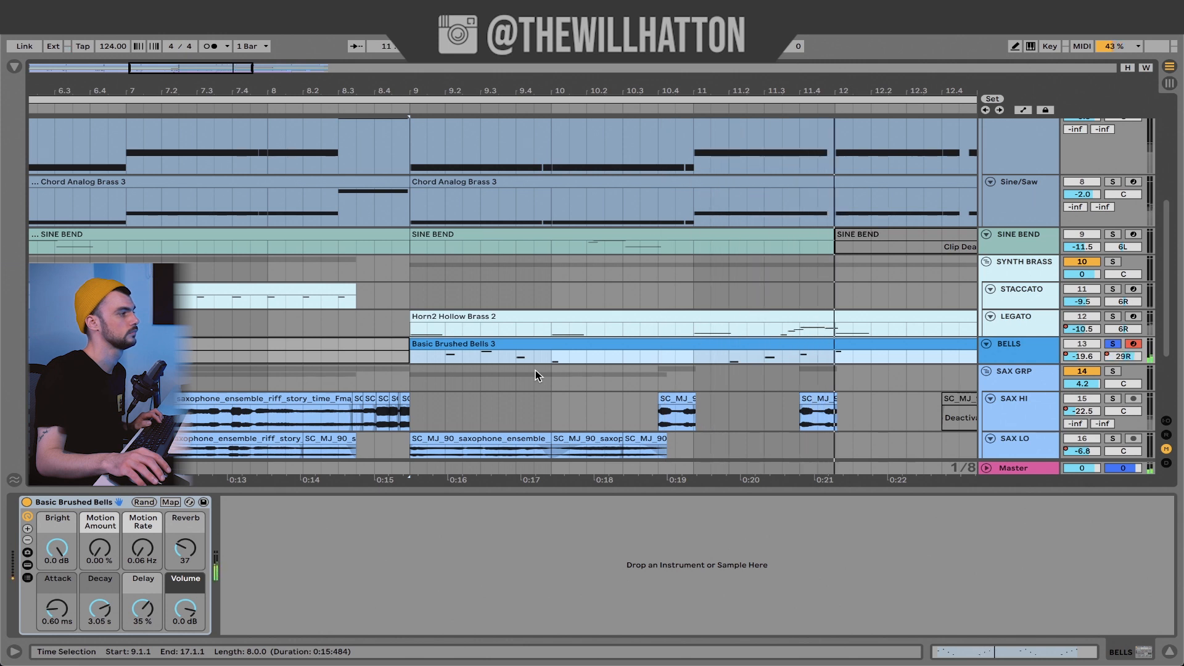
Check the automation lanes while playing BELLS, then solo and play it together with the chords, SINE BEND and synth brass tracks
key("a")
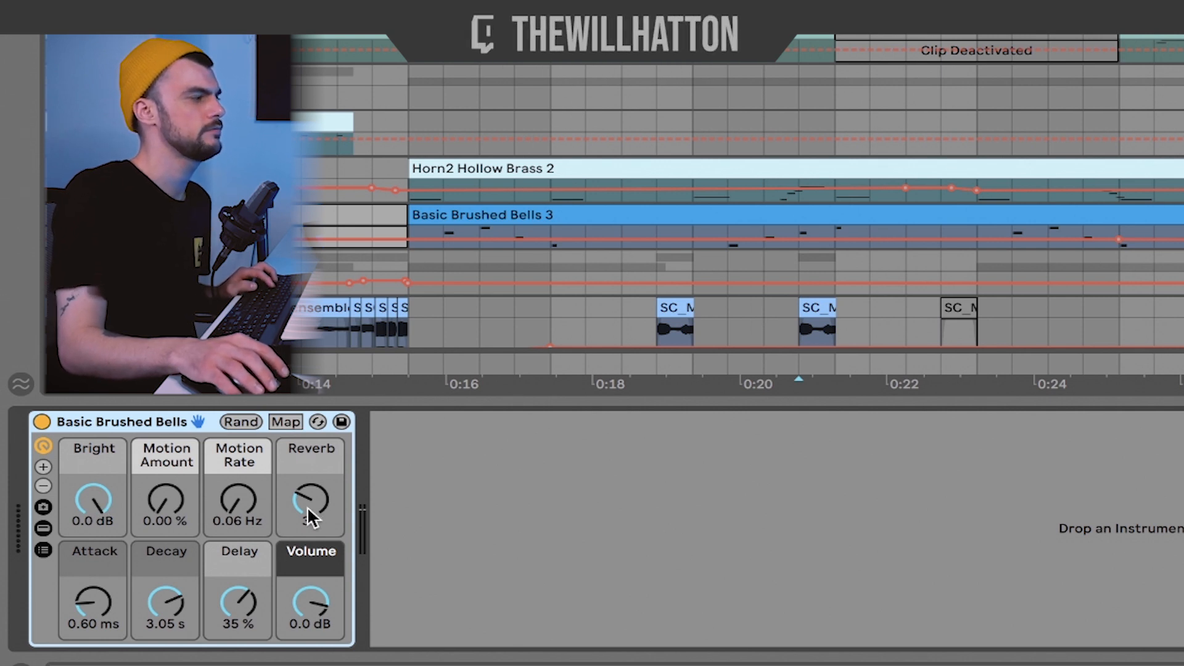
key("space")
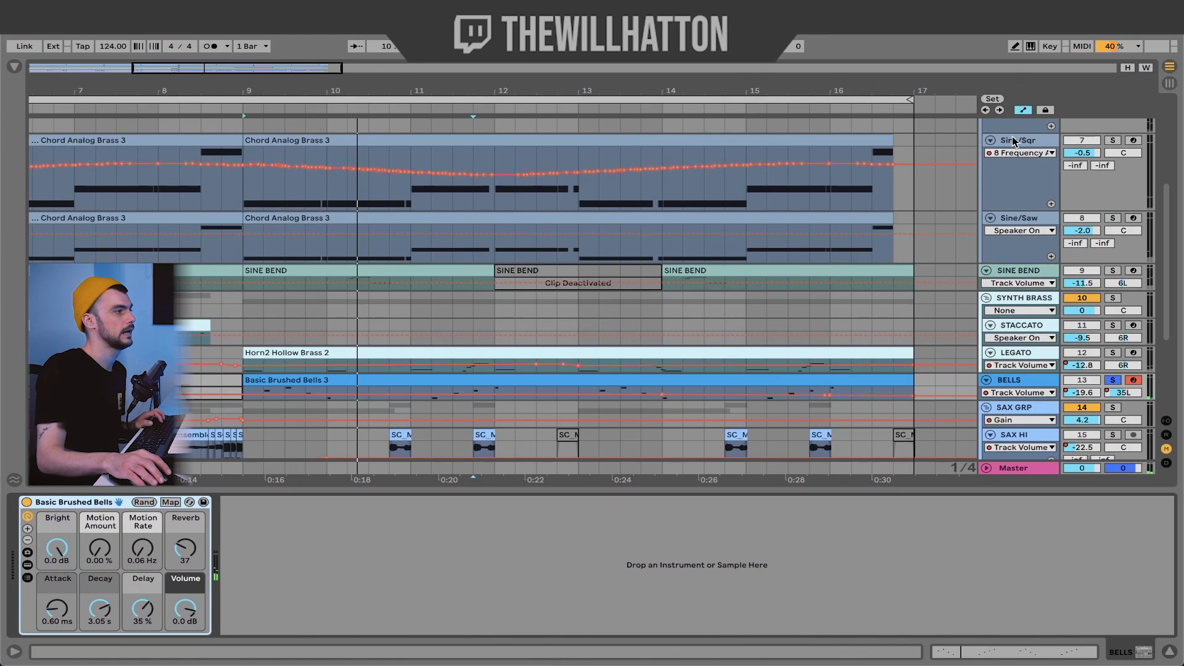
left_click(1015, 143)
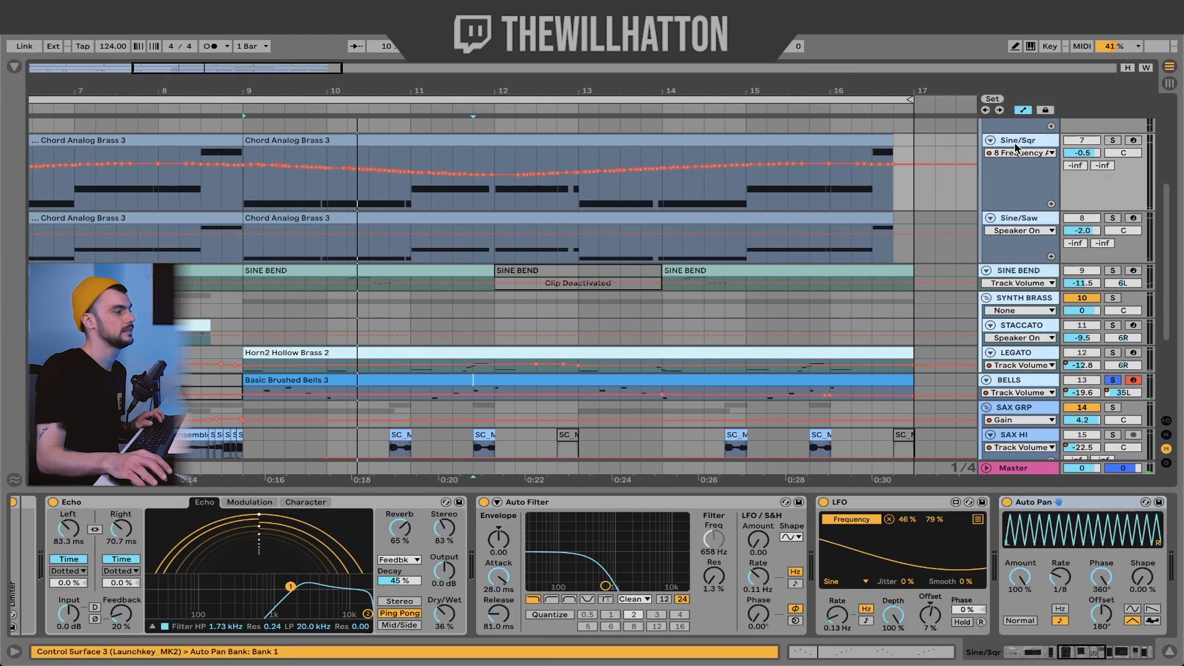
key("space")
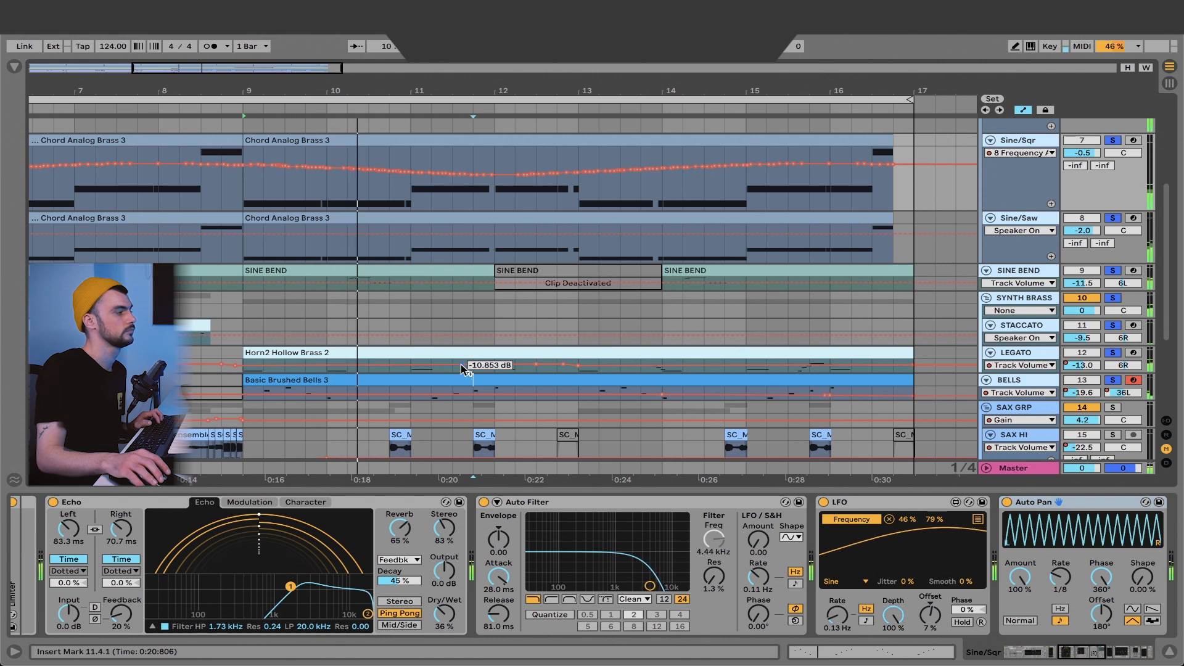
key("a")
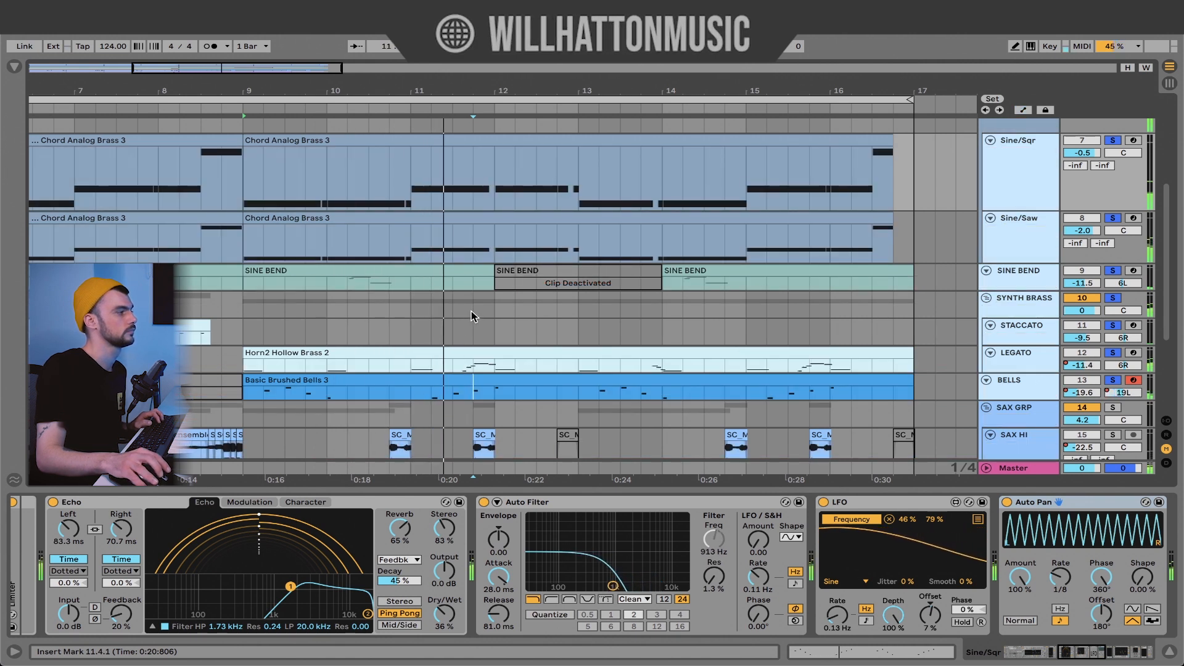
scroll(466, 311, "up", 5)
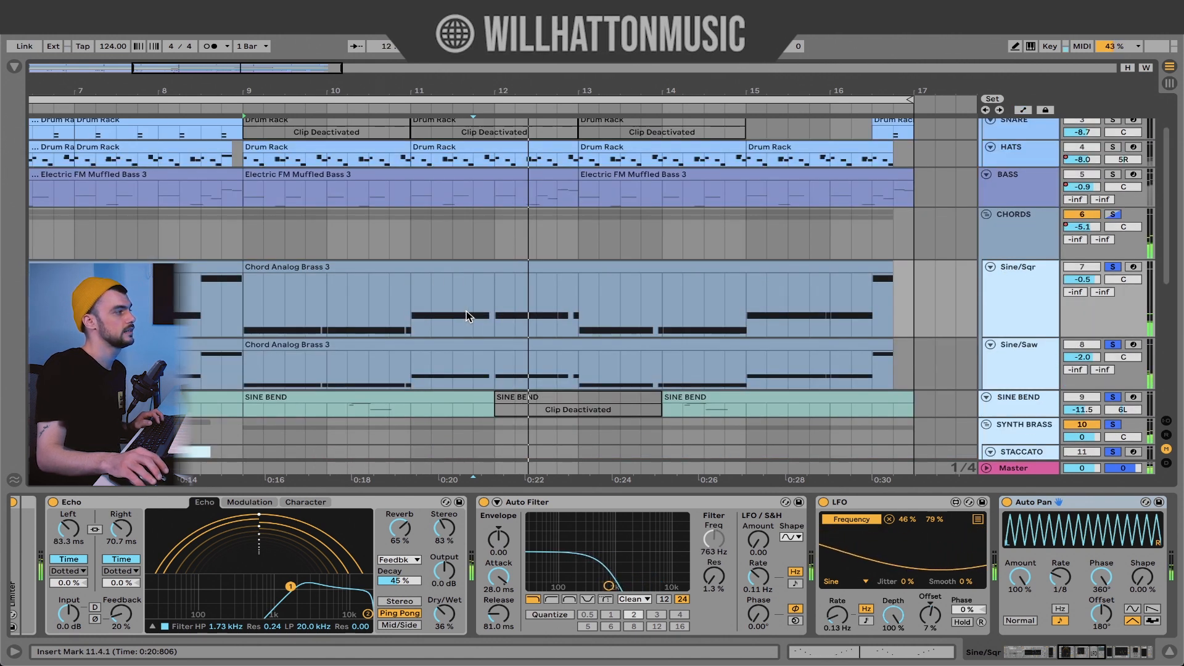
scroll(467, 311, "up", 2)
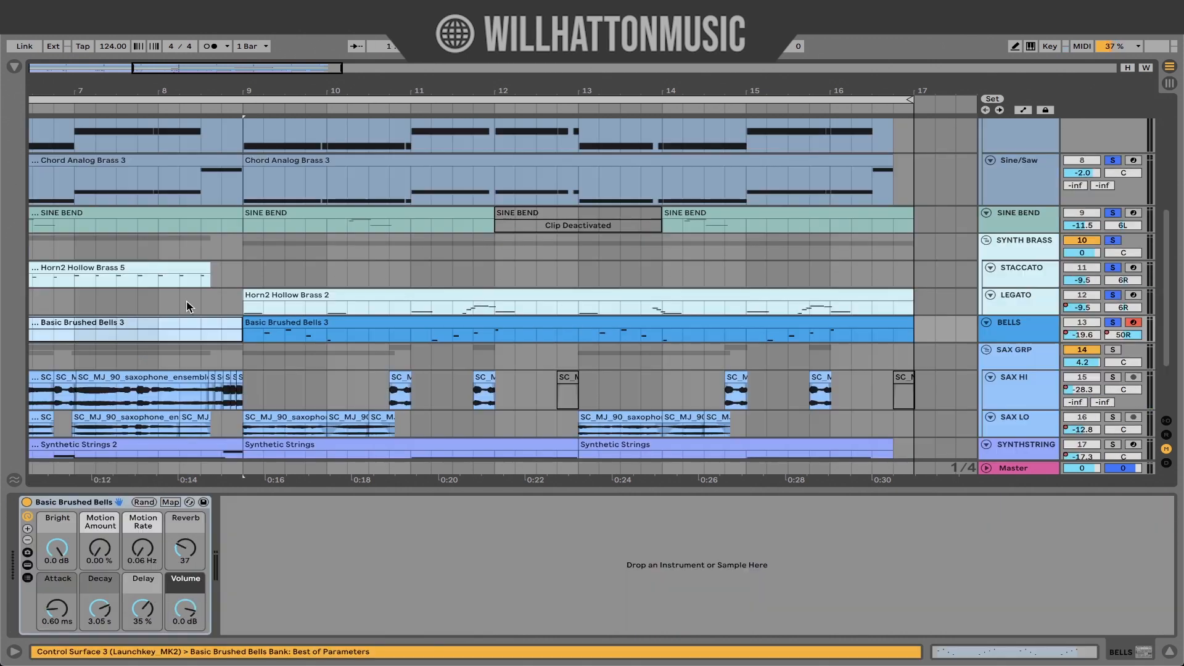
Solo and play the SYNTHSTRING track while examining the notes of the Synthetic Strings 2 clip and the track's devices
left_click(521, 213)
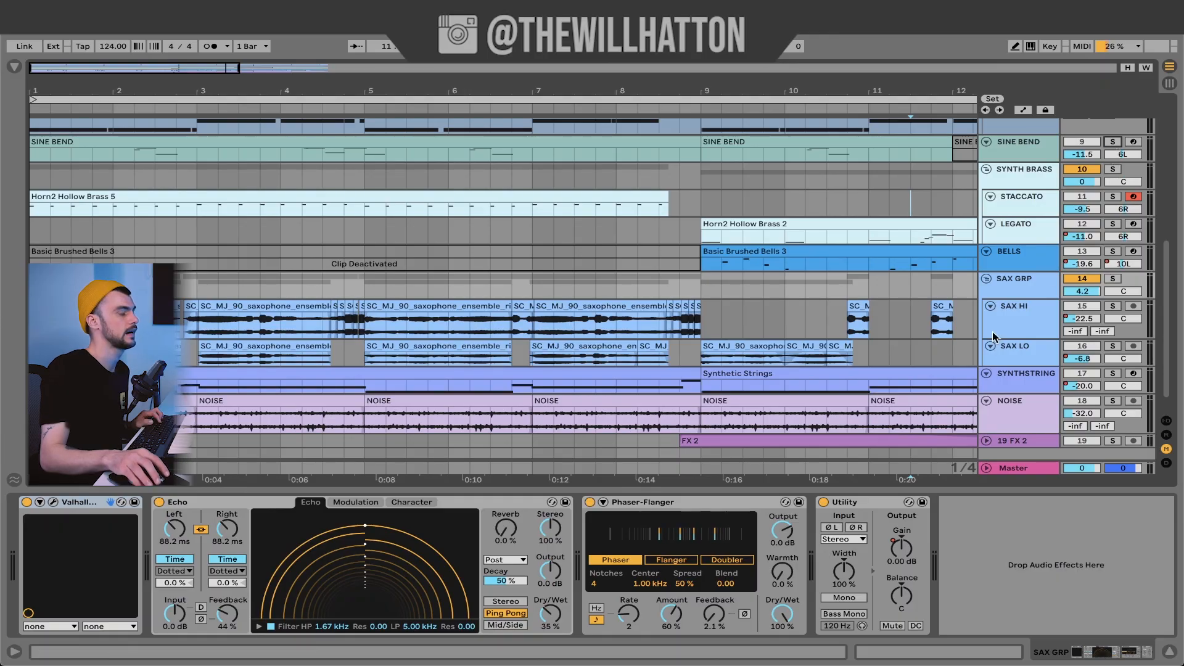
left_click(1010, 376)
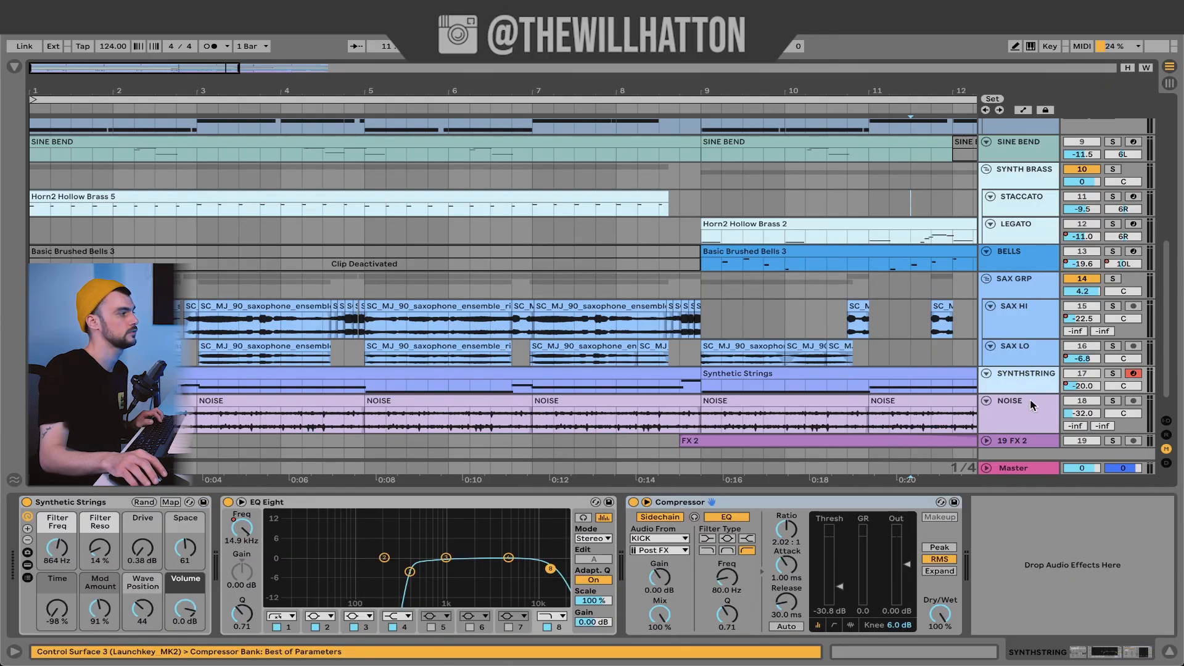
left_click(1112, 373)
key("space")
scroll(1035, 360, "down", 1)
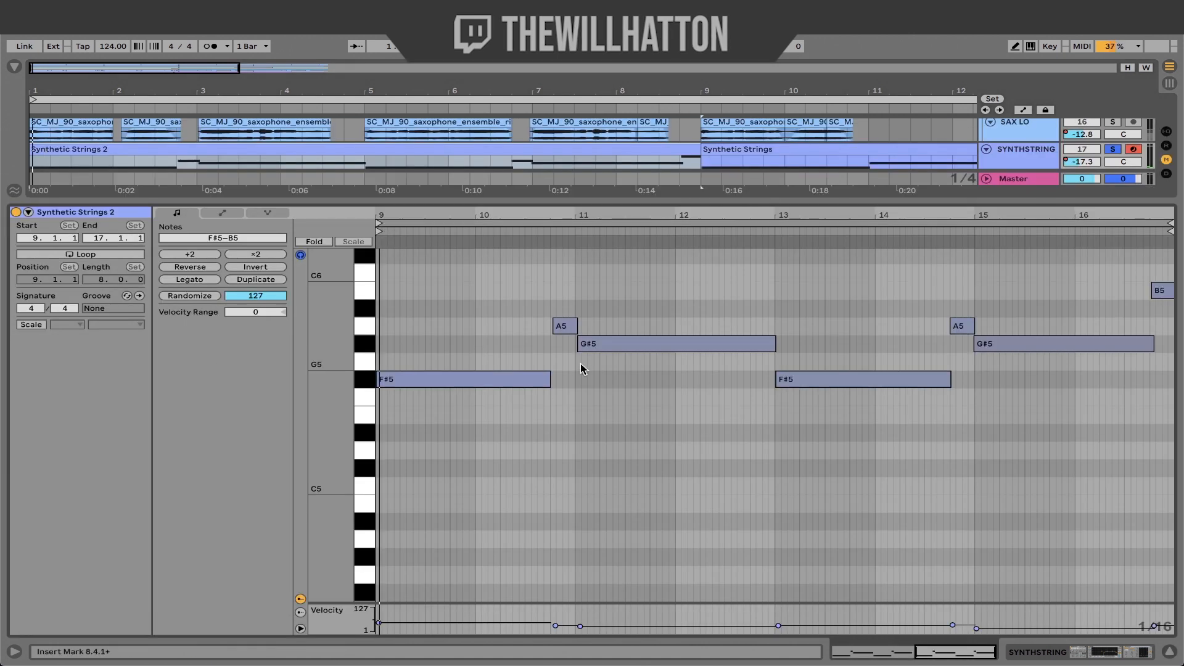
key("space")
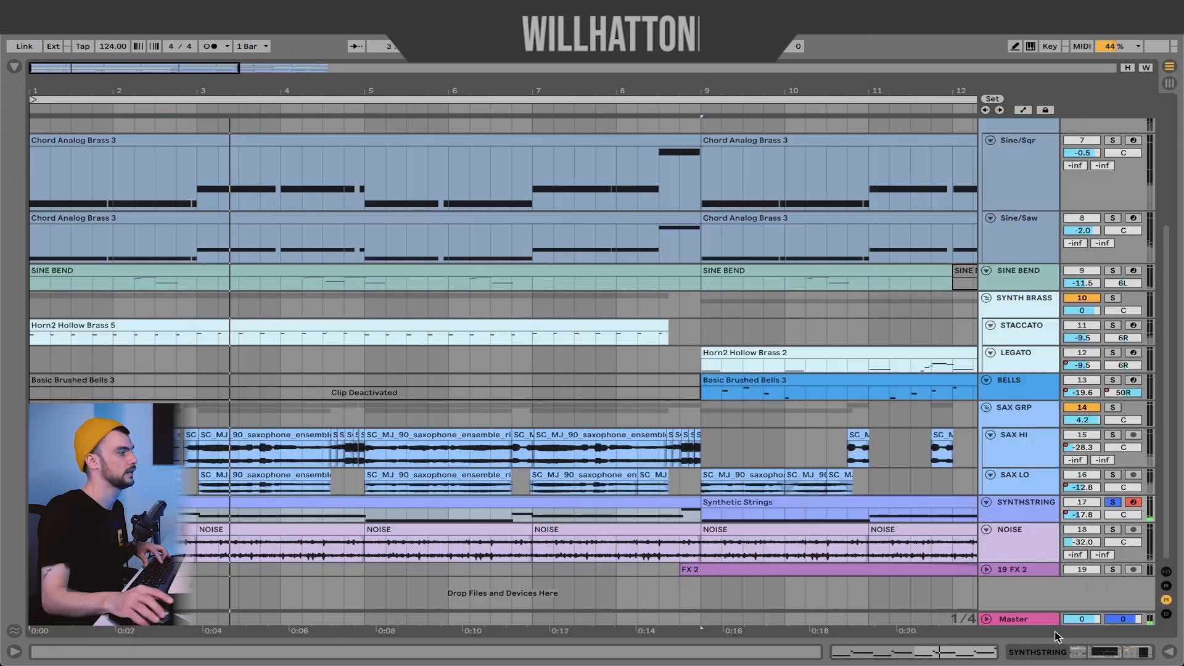
double_click(1031, 505)
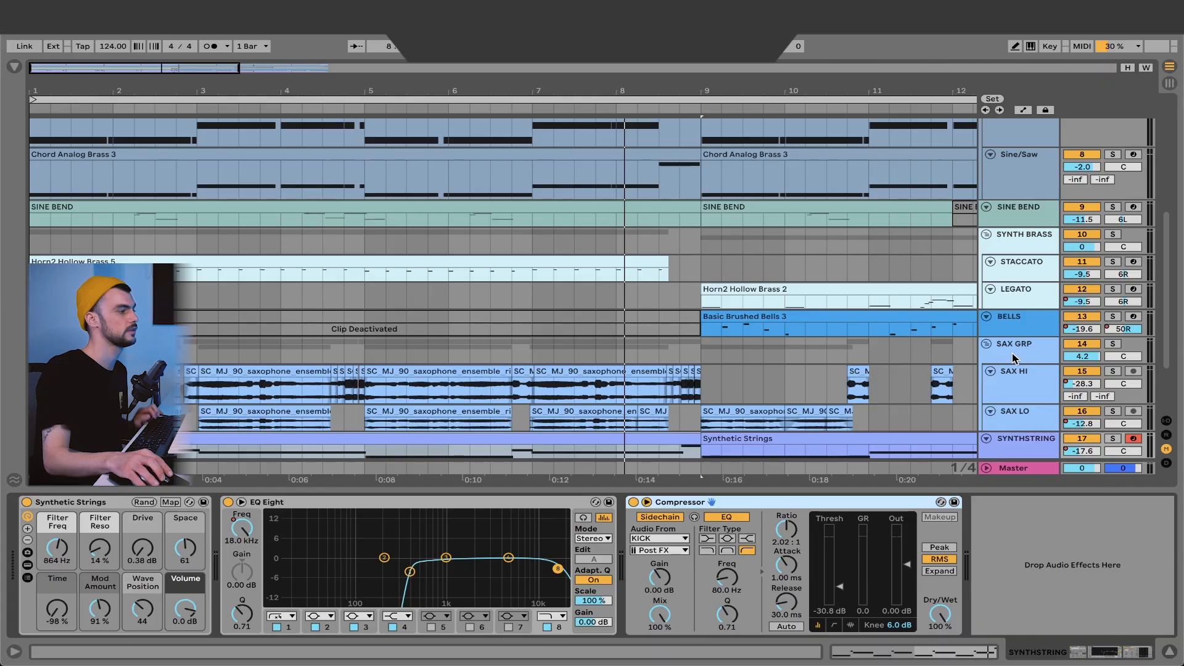
Switch to Splice and preview the original SC_MJ_90 saxophone sample from the Modal Jazz & Post-Bop pack
left_click(580, 424)
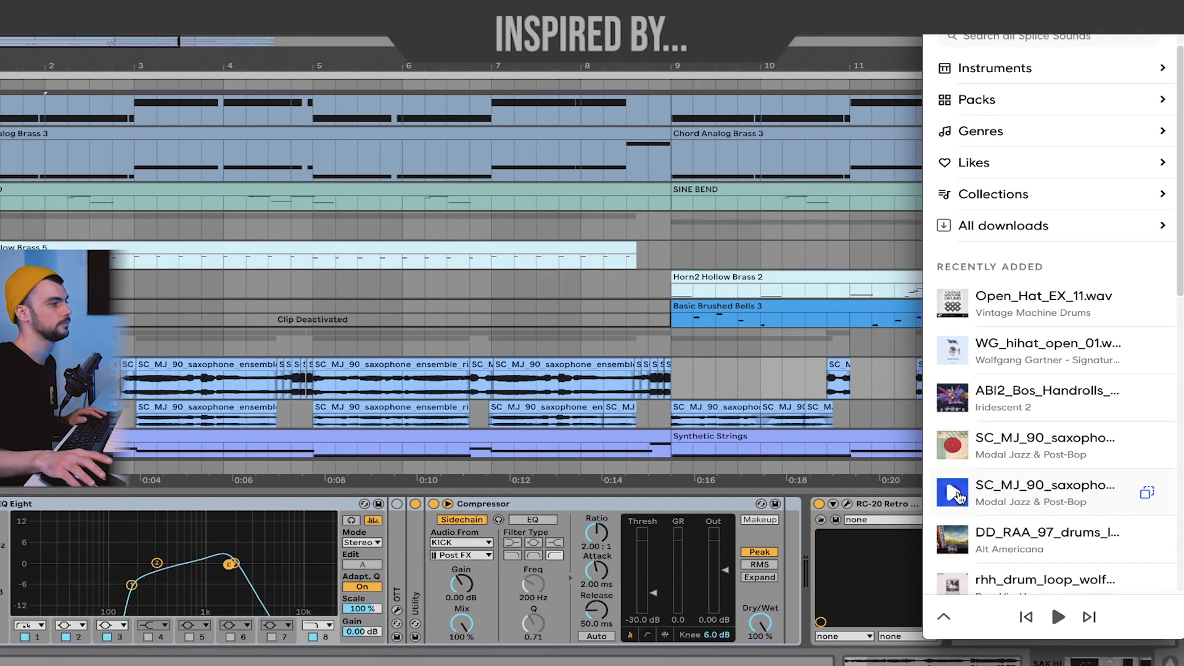
left_click(970, 493)
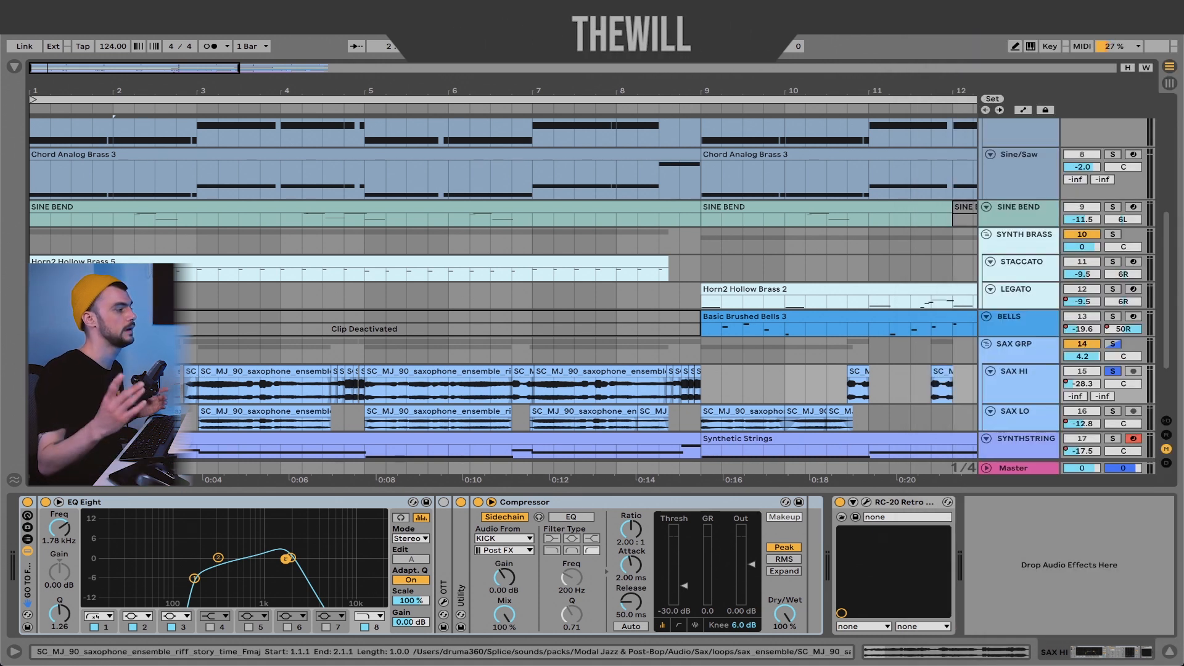
Inspect the SAX HI clips in bars 1 to 4 one after another to compare their Transpose settings
double_click(53, 371)
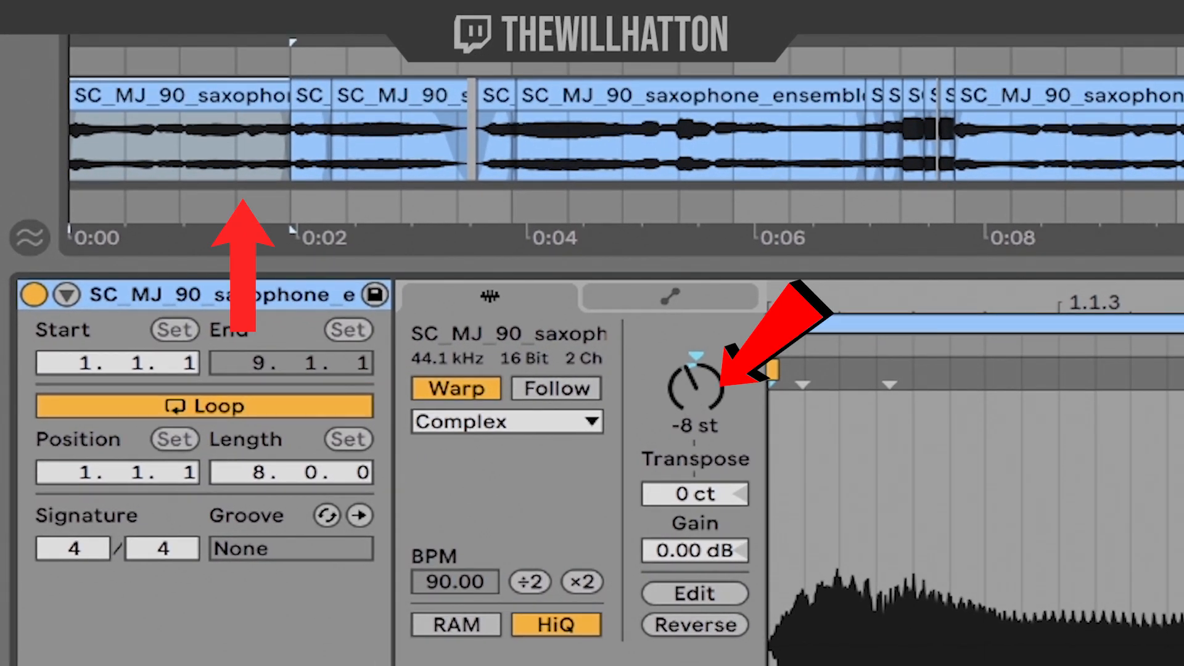
left_click(311, 95)
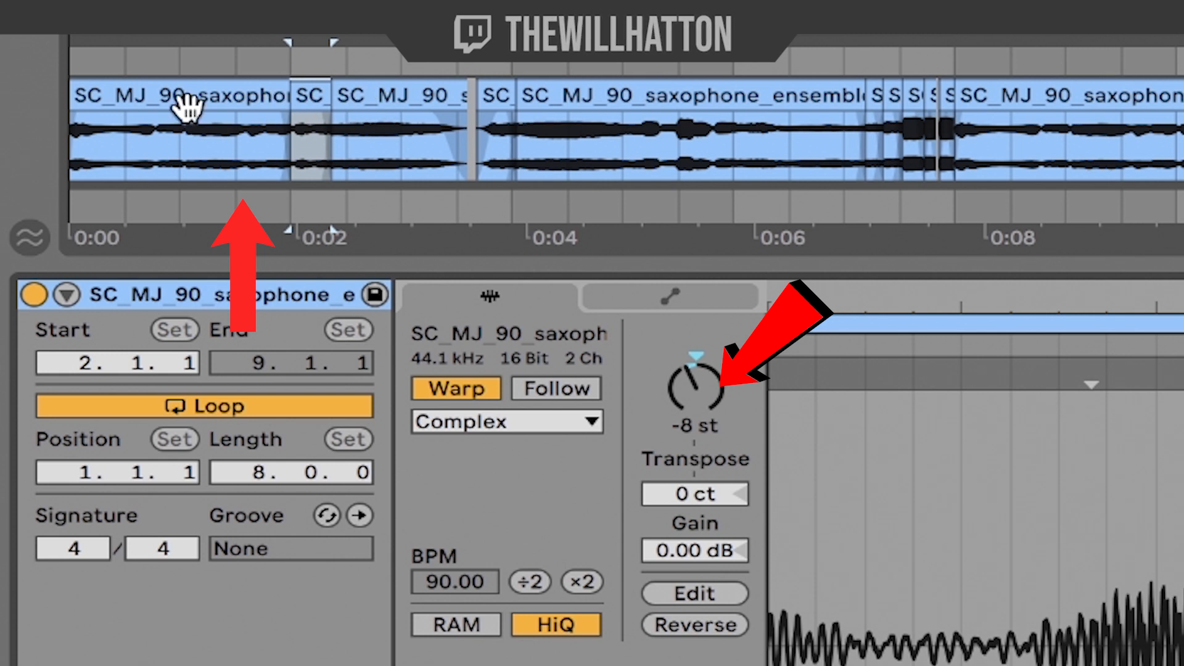
left_click(418, 90)
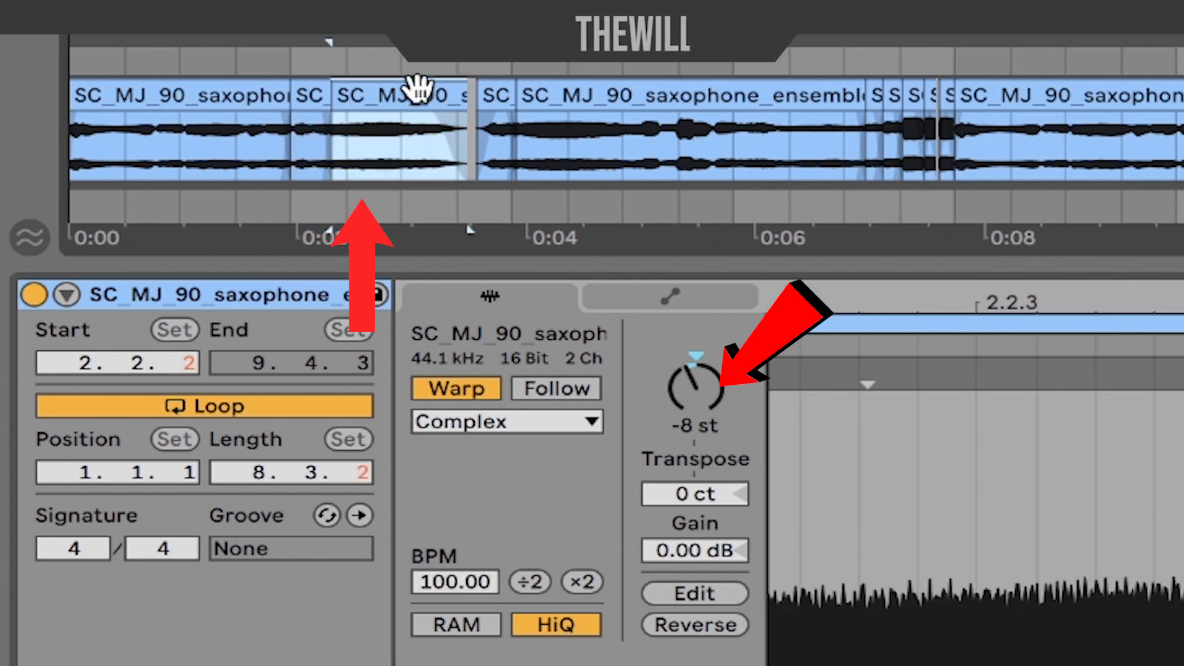
left_click(680, 92)
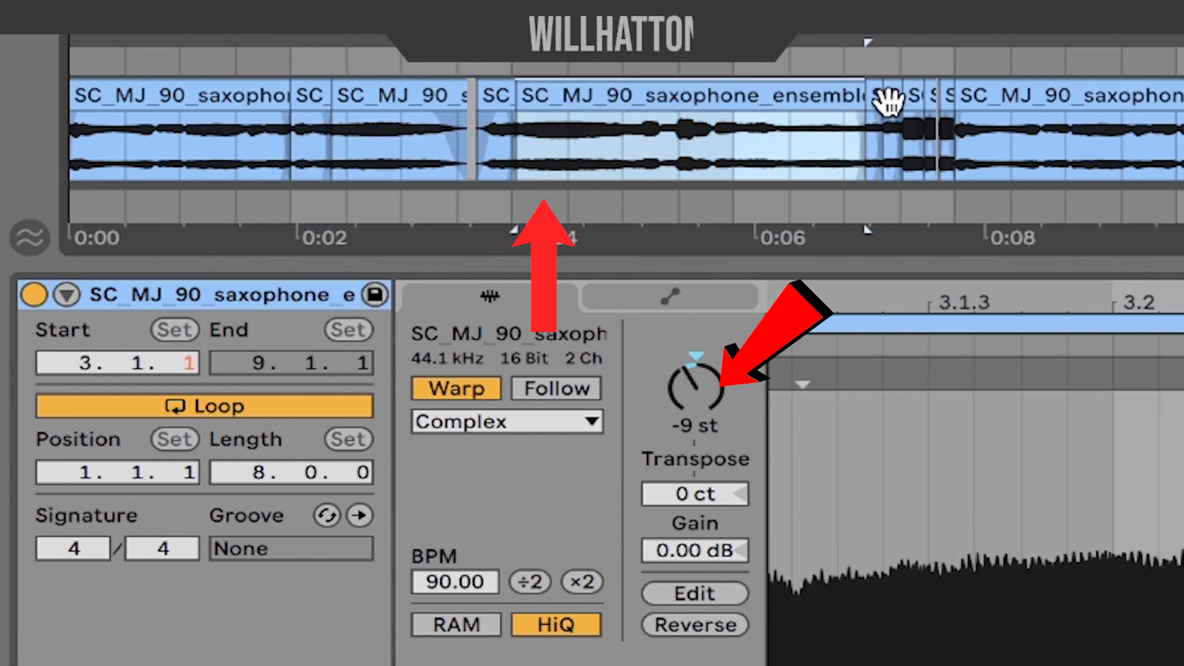
left_click(909, 93)
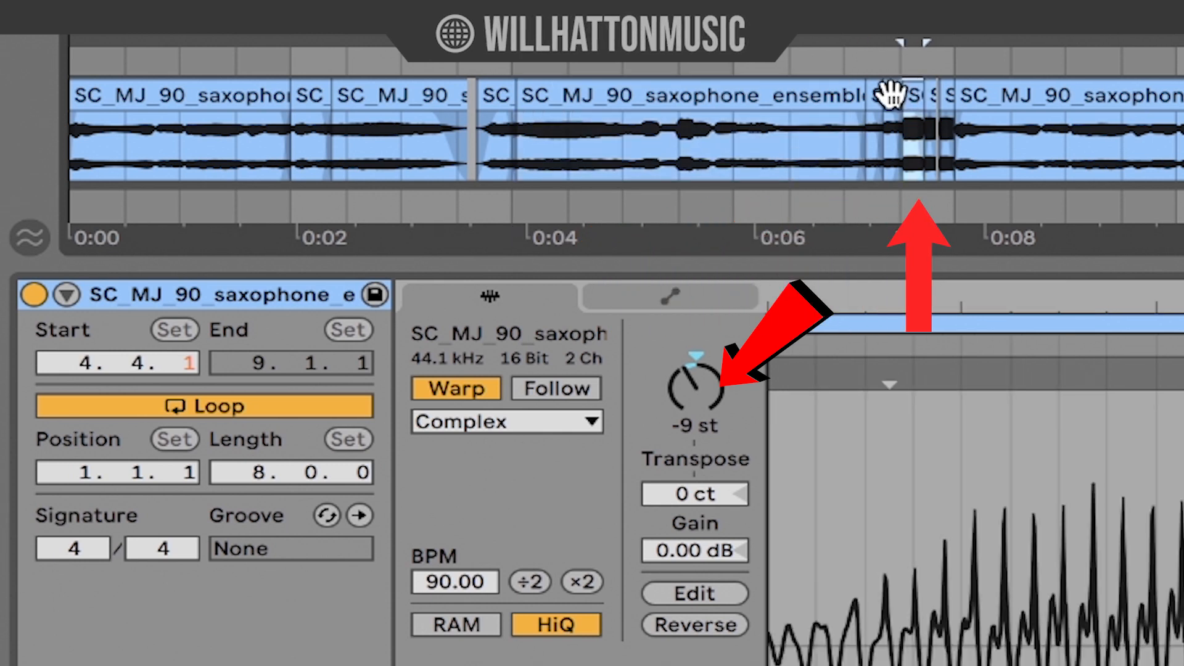
left_click(883, 96)
left_click(923, 92)
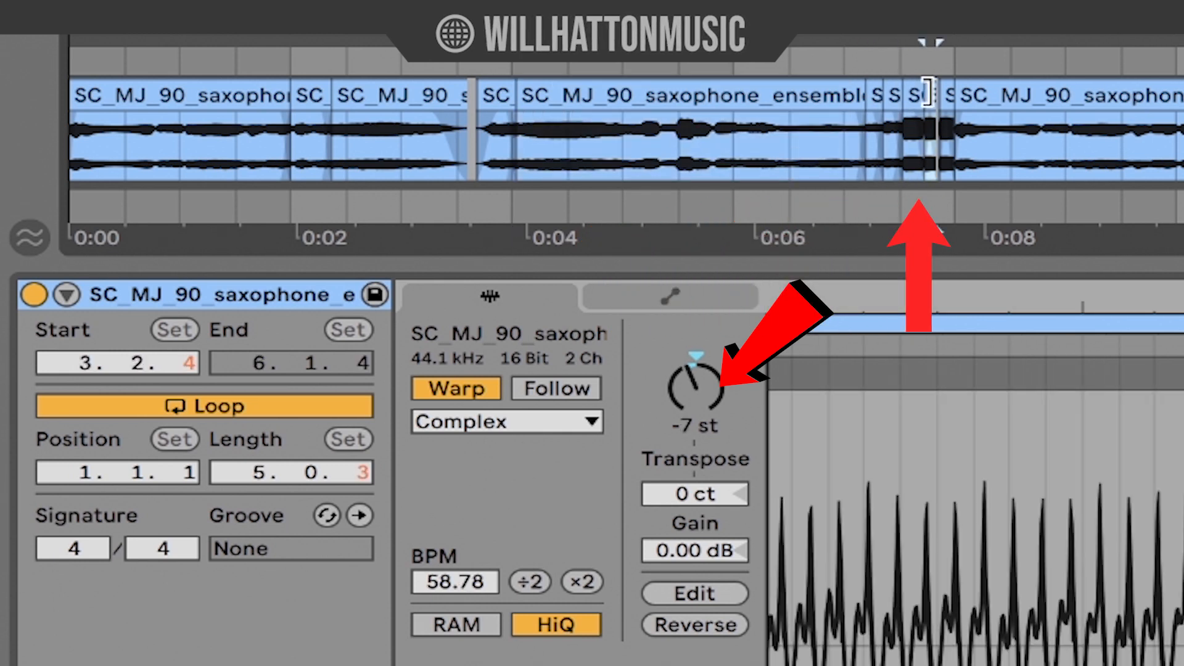
left_click(942, 92)
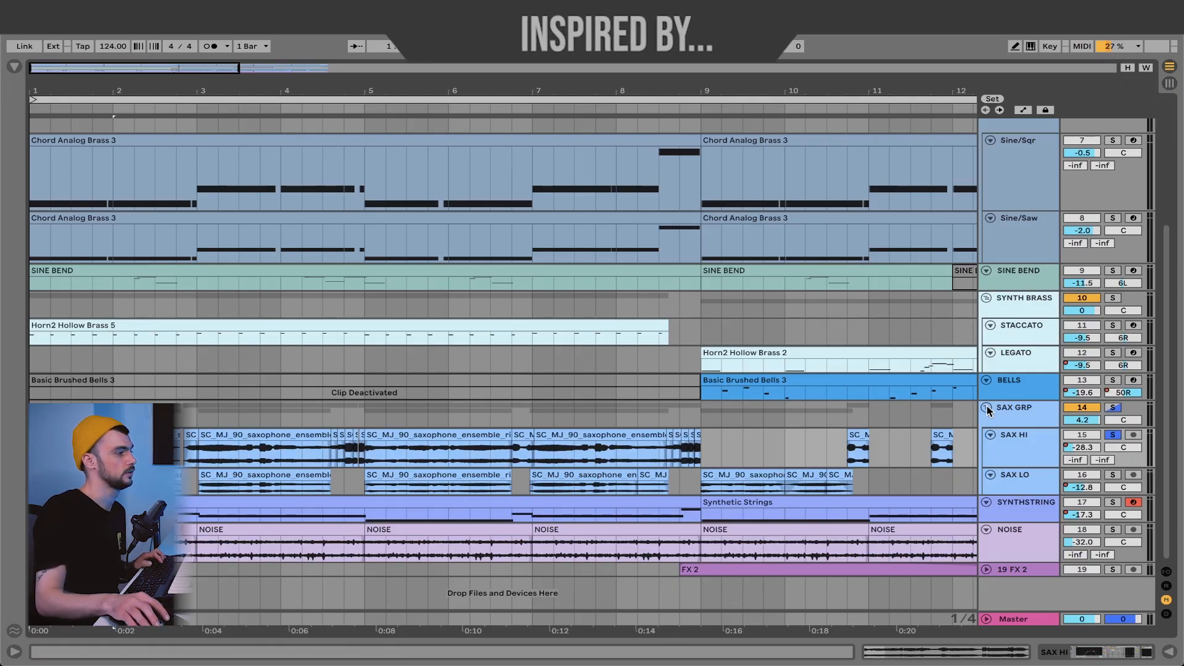
Play the SAX HI part, examine its Compressor, effect rack and RC-20 Retro Color settings, and close the plug-in window
key("space")
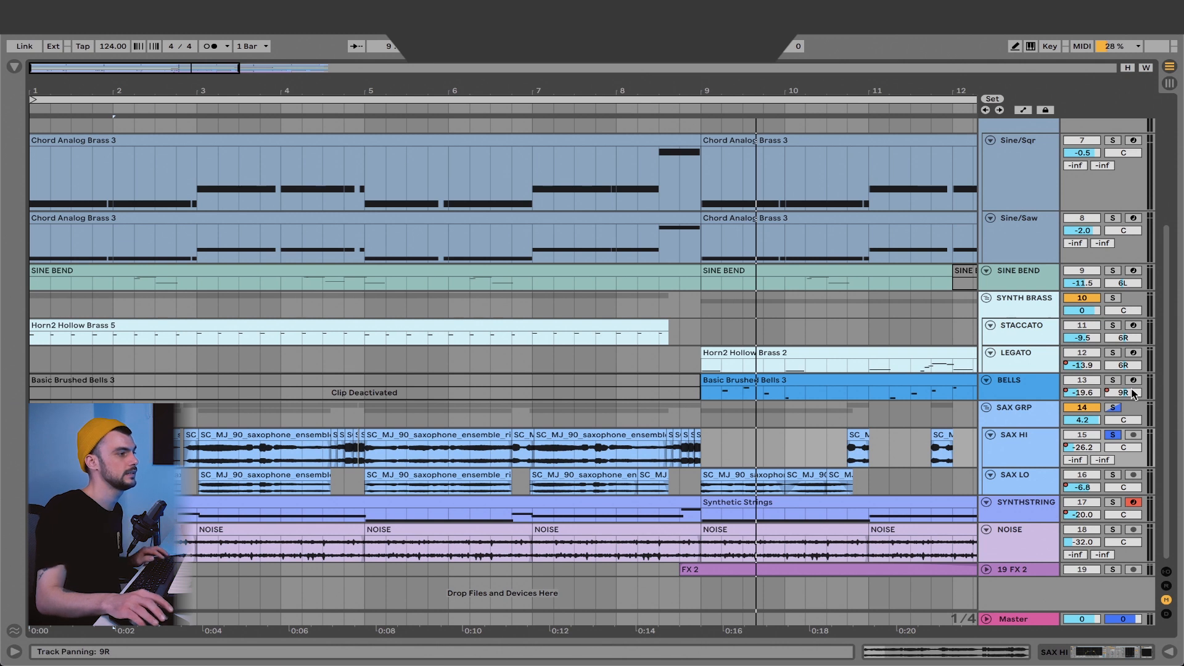
left_click(1113, 435)
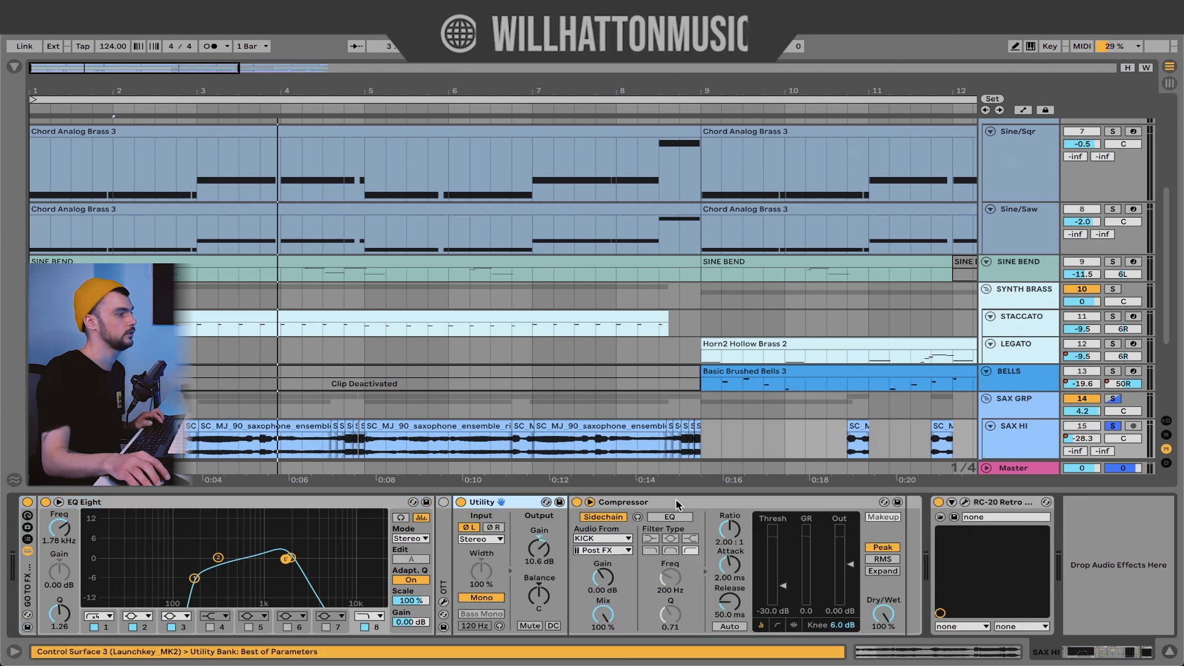
left_click(679, 500)
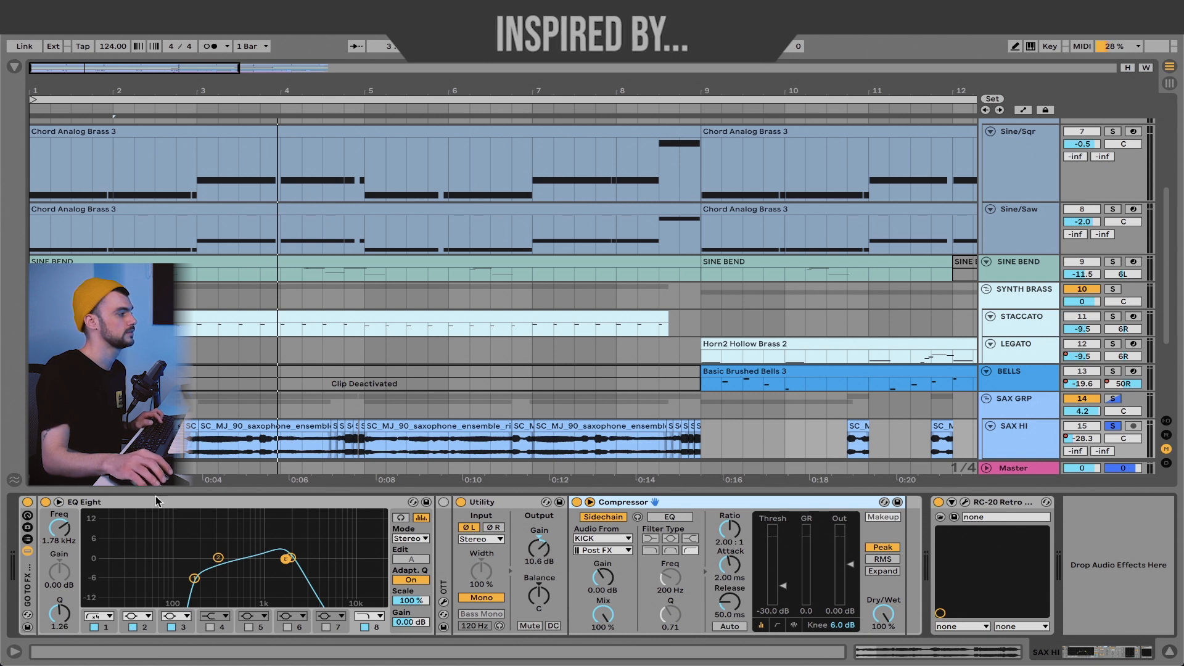
left_click(27, 502)
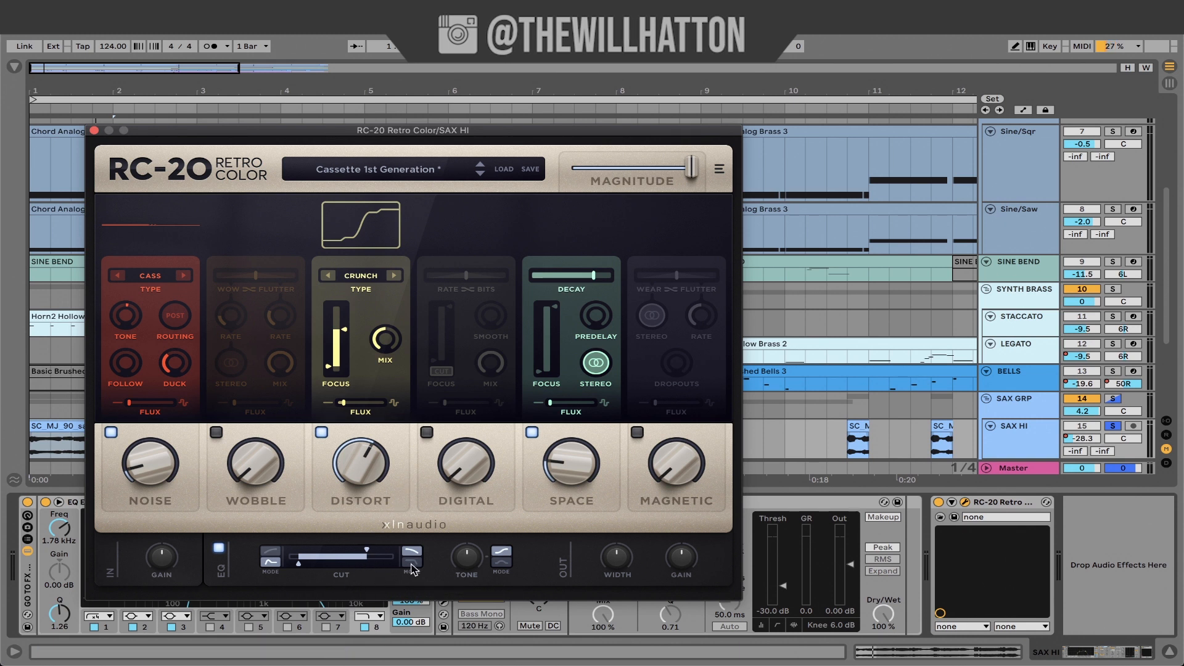
left_click(94, 130)
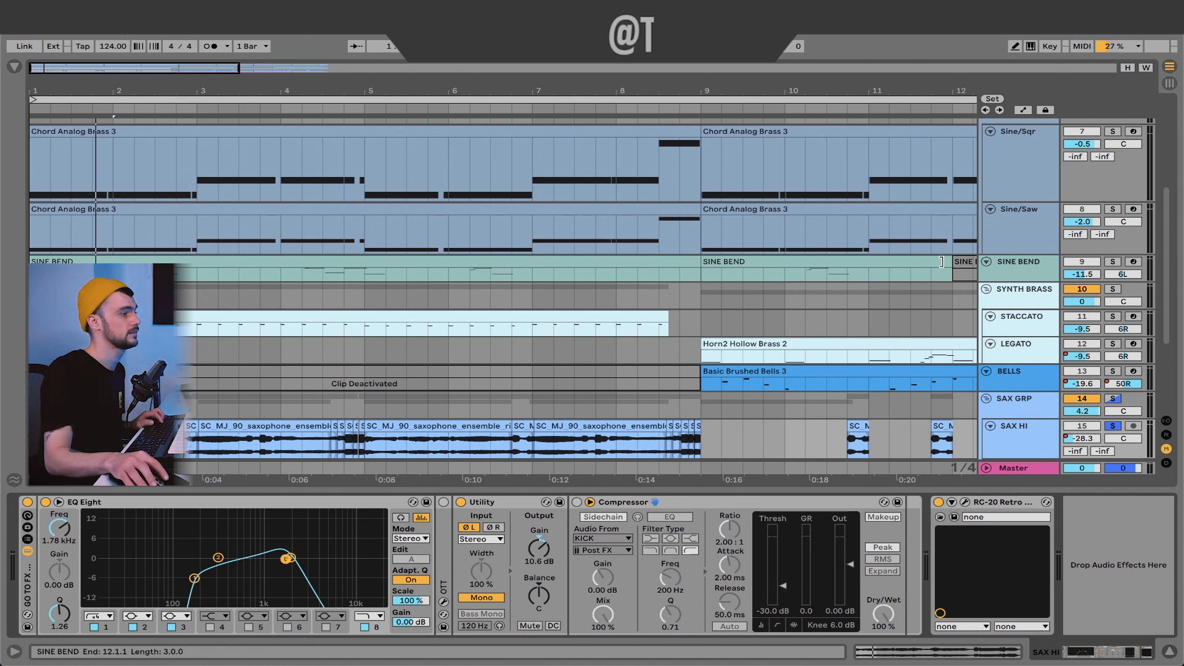
Examine the Echo on the SAX GRP track and bypass and re-enable its Phaser-Flanger to compare the sound
left_click(1014, 398)
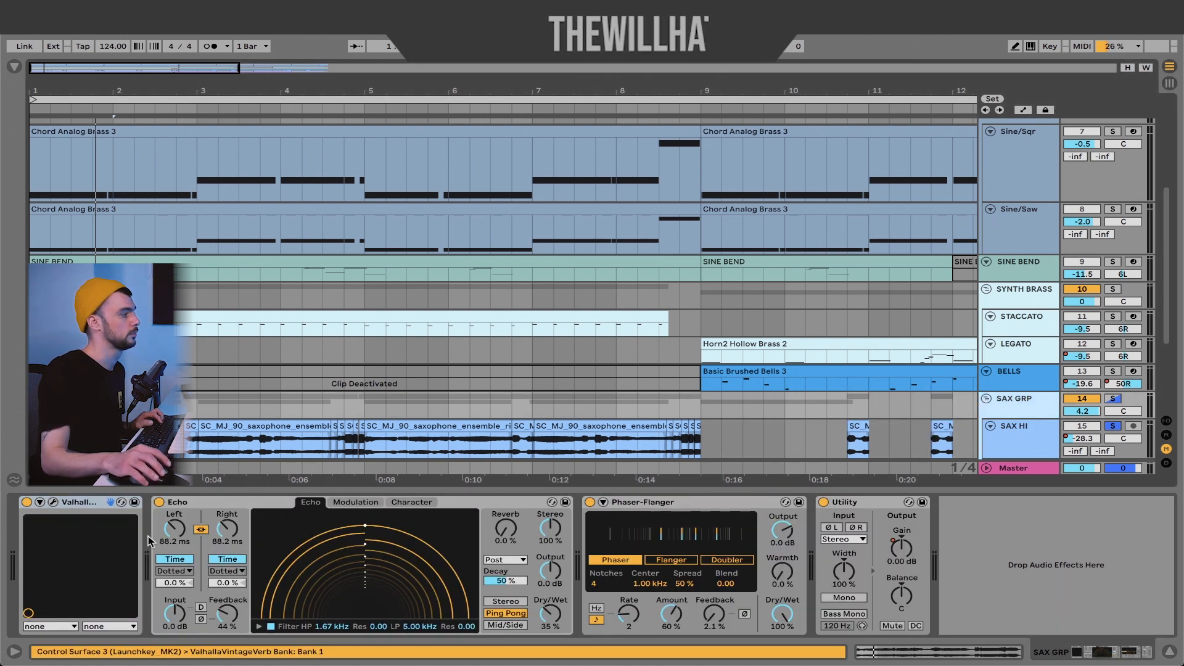
left_click(185, 502)
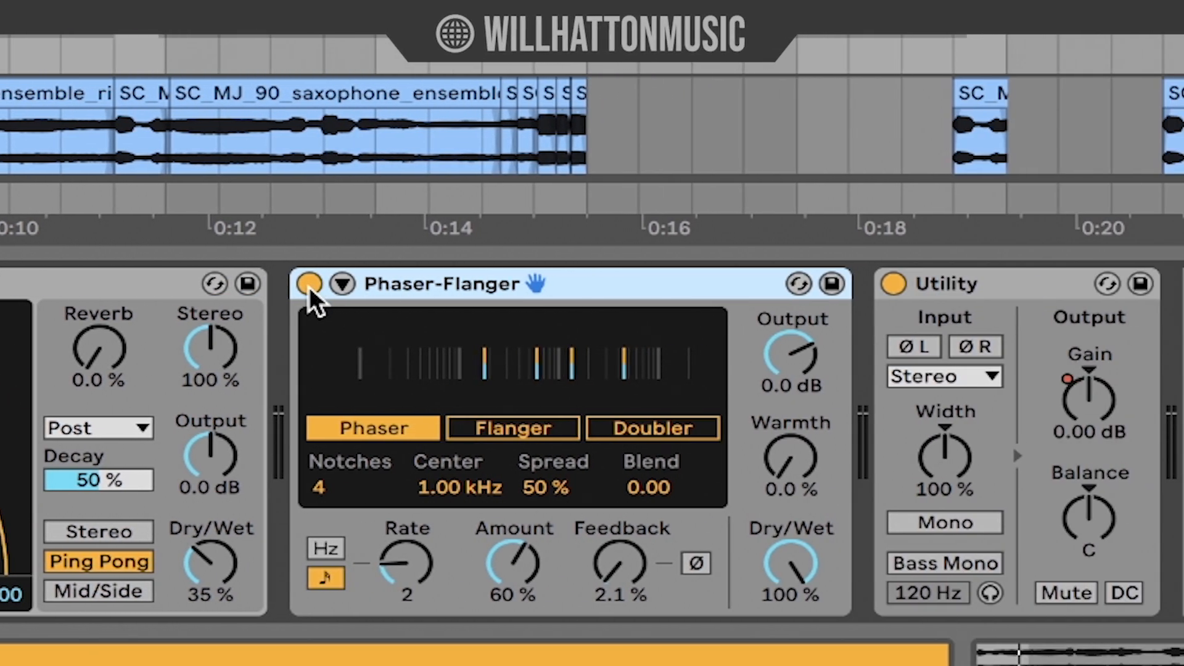
left_click(309, 285)
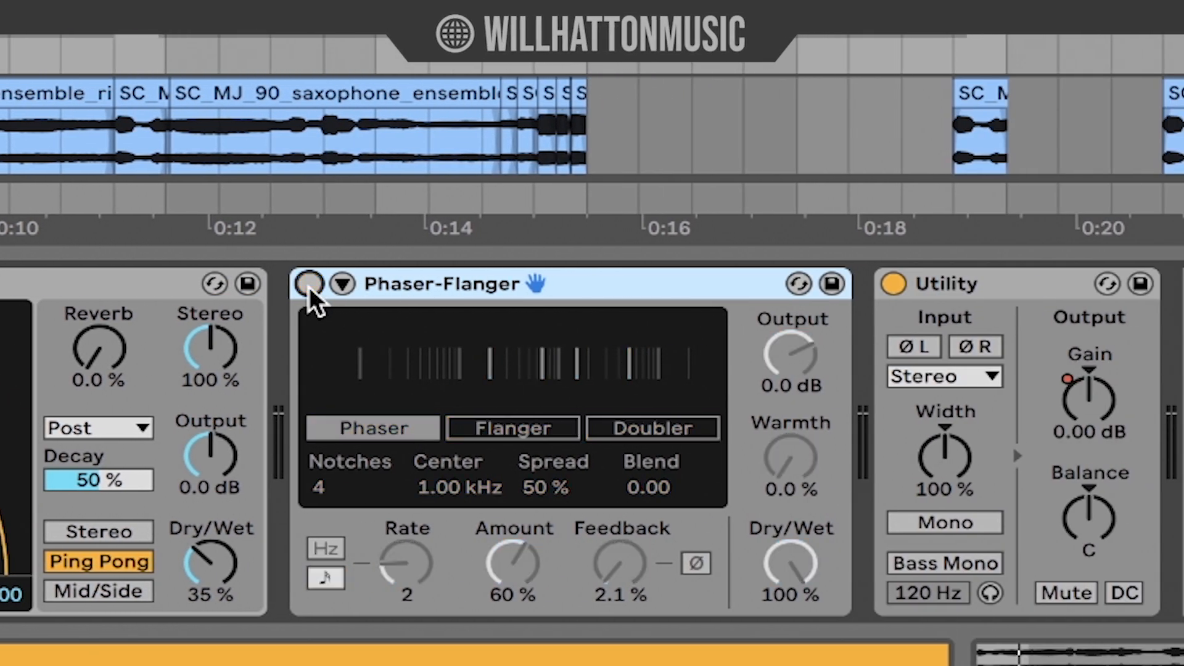
left_click(316, 284)
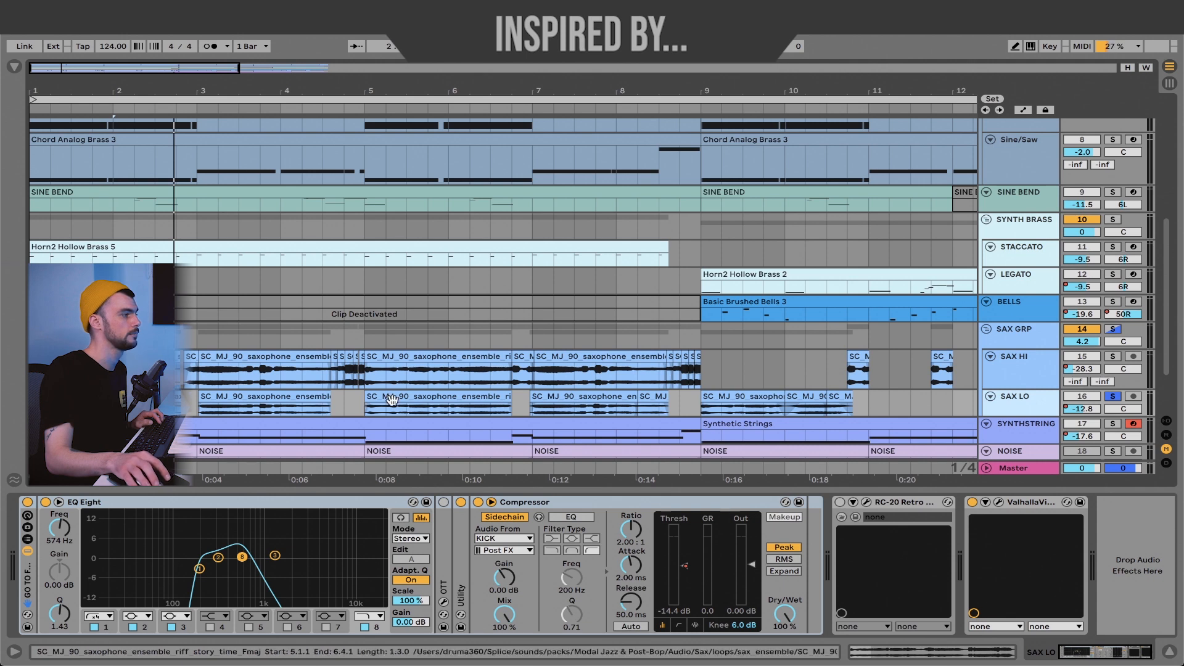
Highlight the SAX LO clips from bar 1 up to bar 9 and play the part
left_click_drag(699, 405, 4, 408)
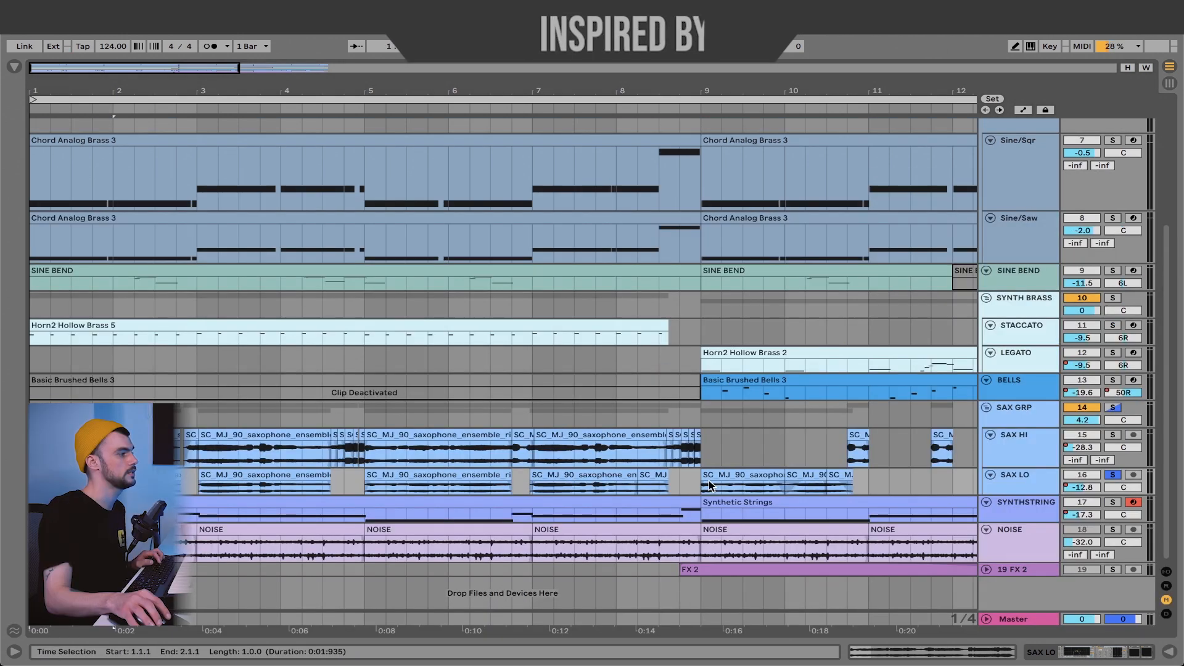
left_click(700, 481)
left_click_drag(700, 485, 13, 489)
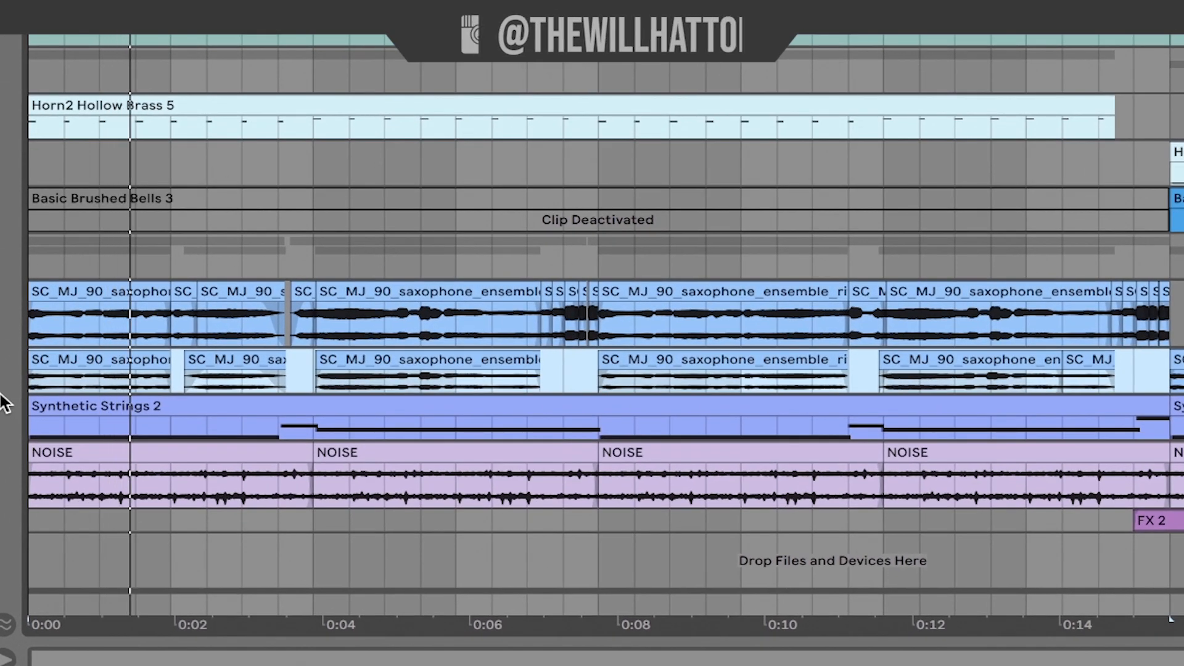
key("space")
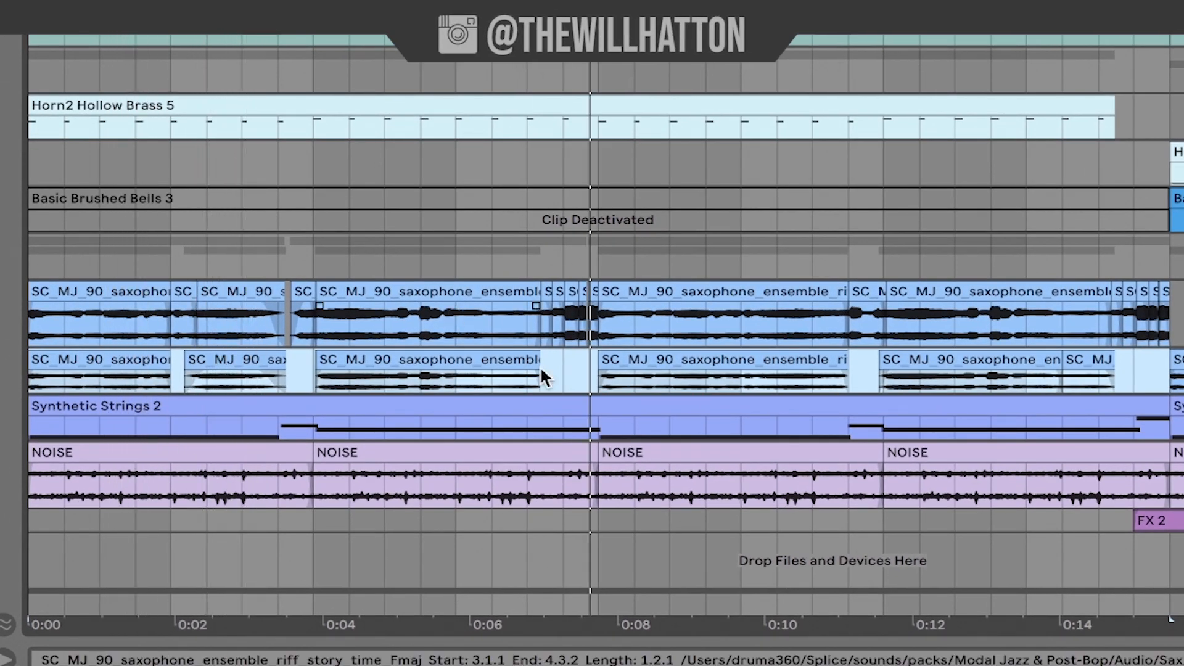
Highlight 4.3.3 to 5.1.1 across SAX HI and SAX LO and inspect the gaps between the SAX LO clips
left_click(557, 360)
left_click_drag(545, 309, 597, 369)
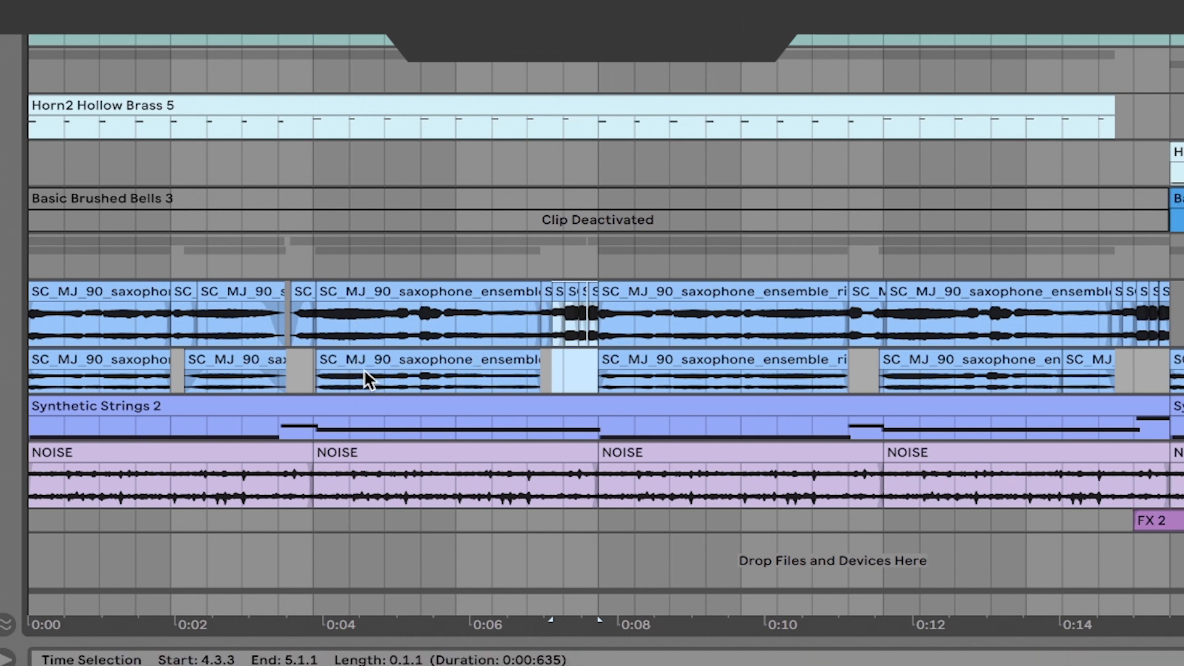
scroll(317, 369, "up", 10)
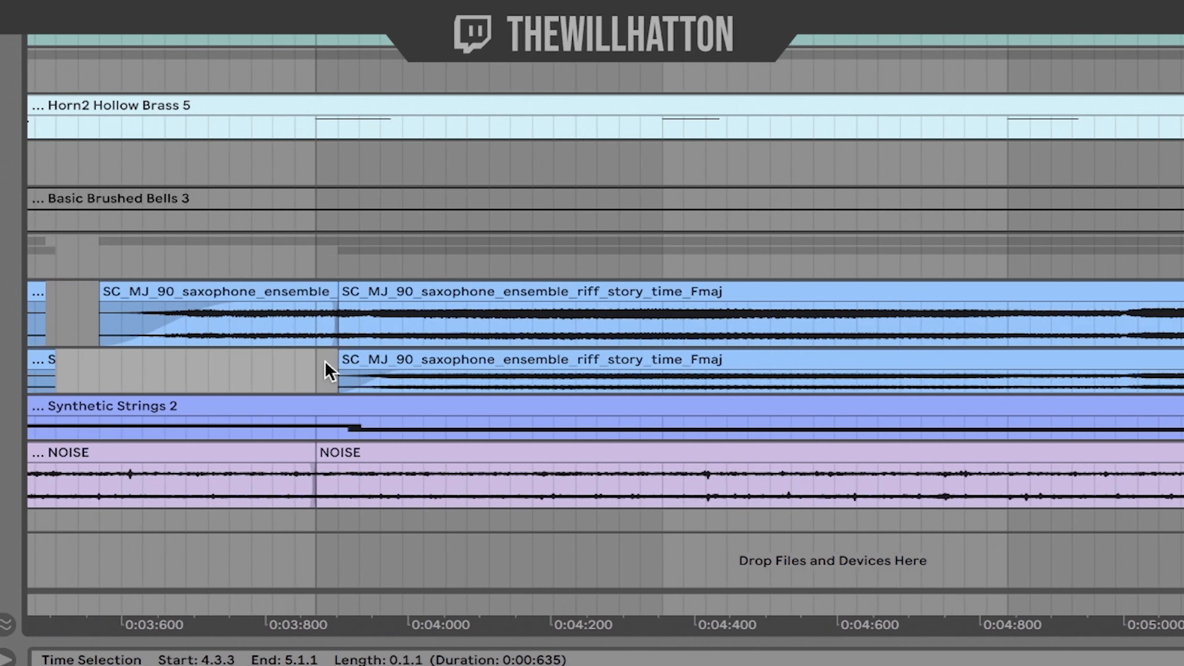
Inspect the clip edits around bar 2 on SAX HI and highlight the SAX LO clip from 2.1.2 to 2.4.2
scroll(965, 352, "left", 5)
scroll(965, 352, "left", 10)
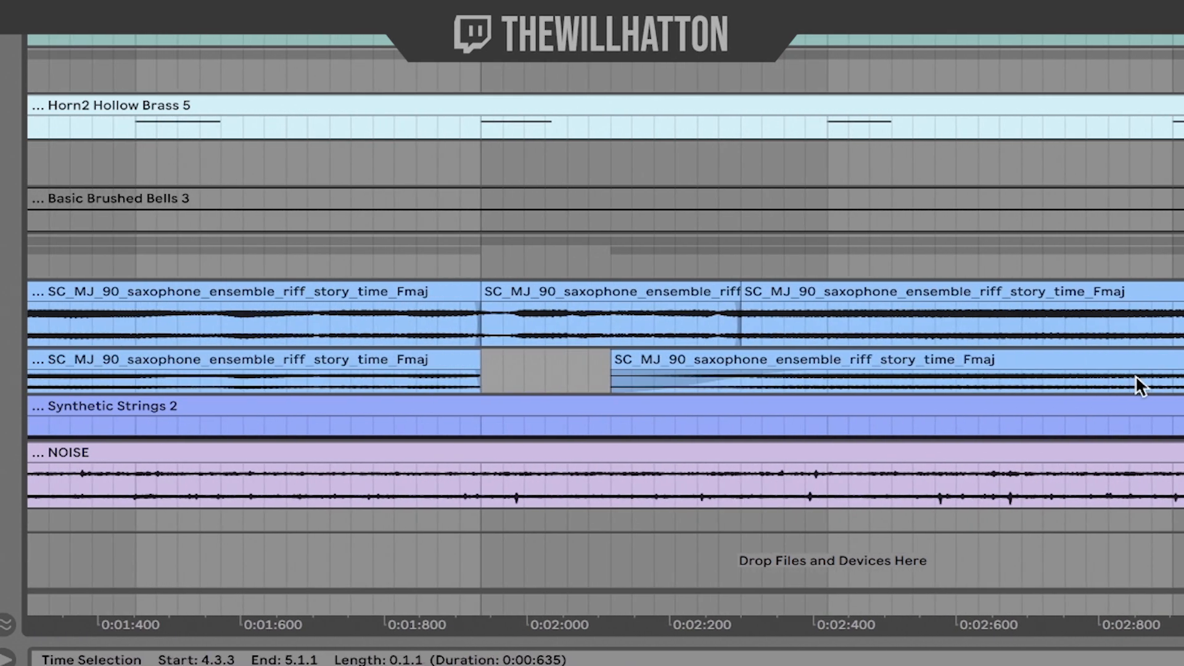
left_click(747, 338)
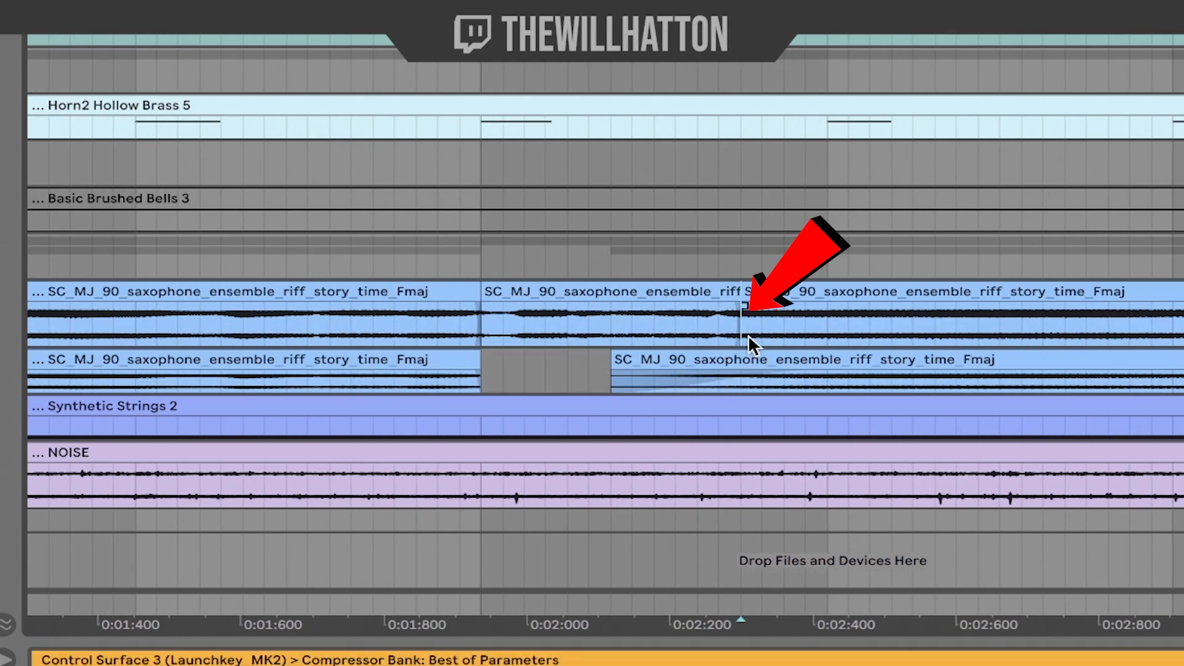
left_click(599, 379)
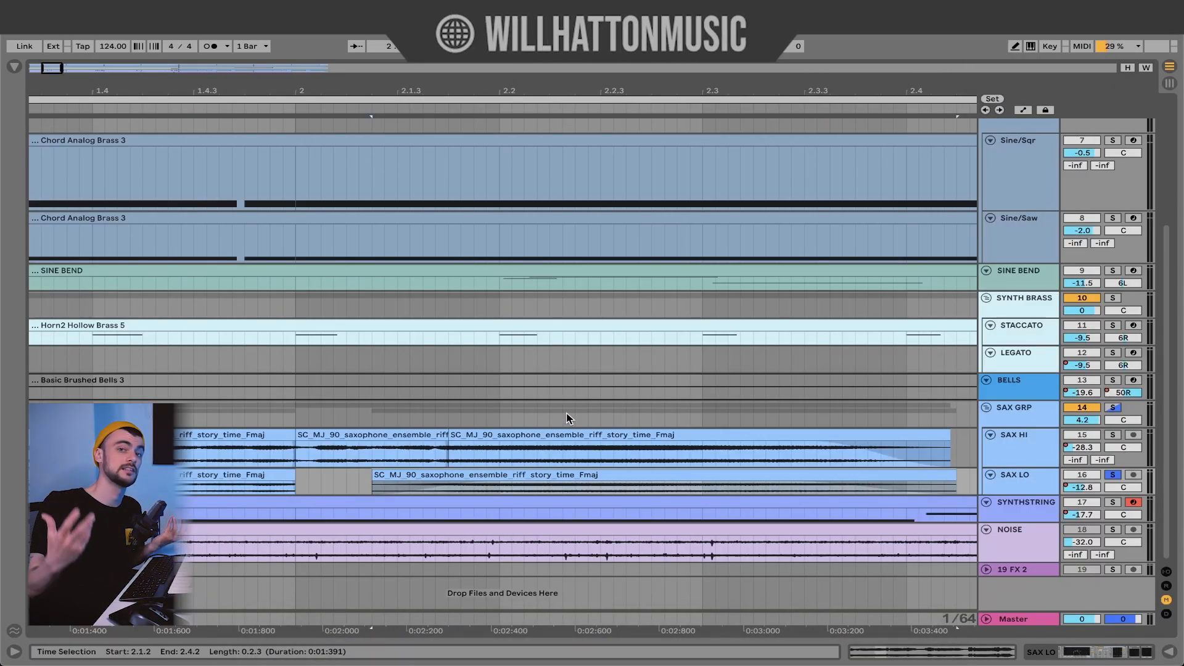
Play the saxophone parts from bar 9 and place the insertion marker at the deactivated SAX HI clip just before bar 13
scroll(566, 419, "down", 6)
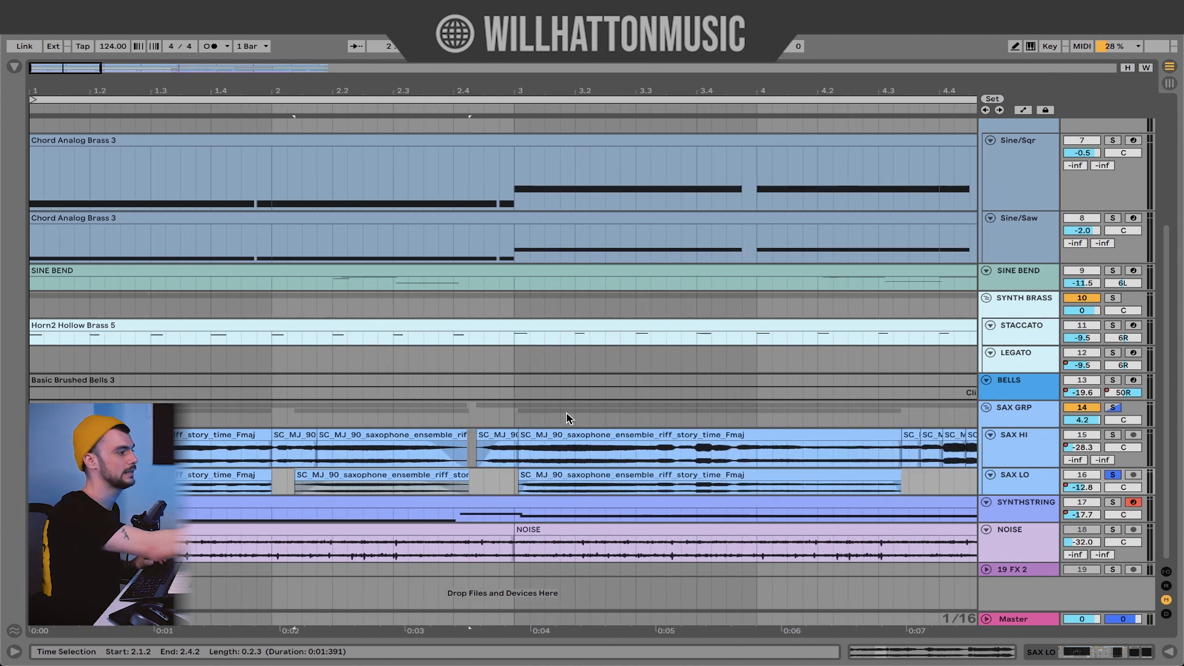
scroll(565, 419, "down", 3)
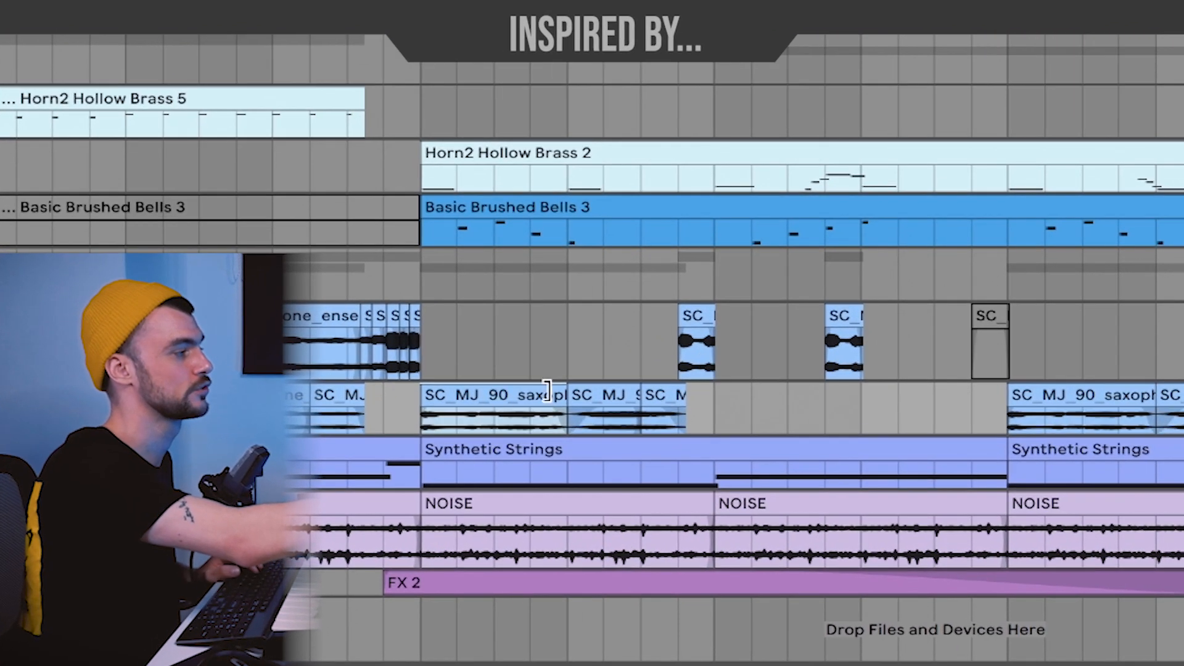
key("space")
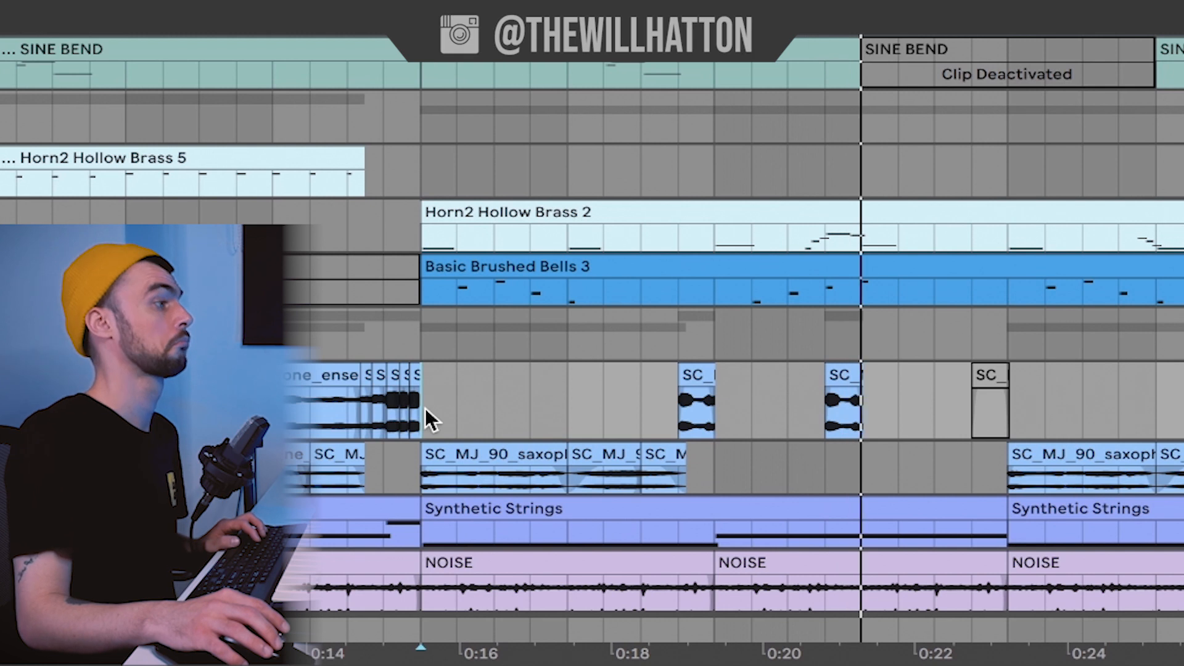
left_click(994, 373)
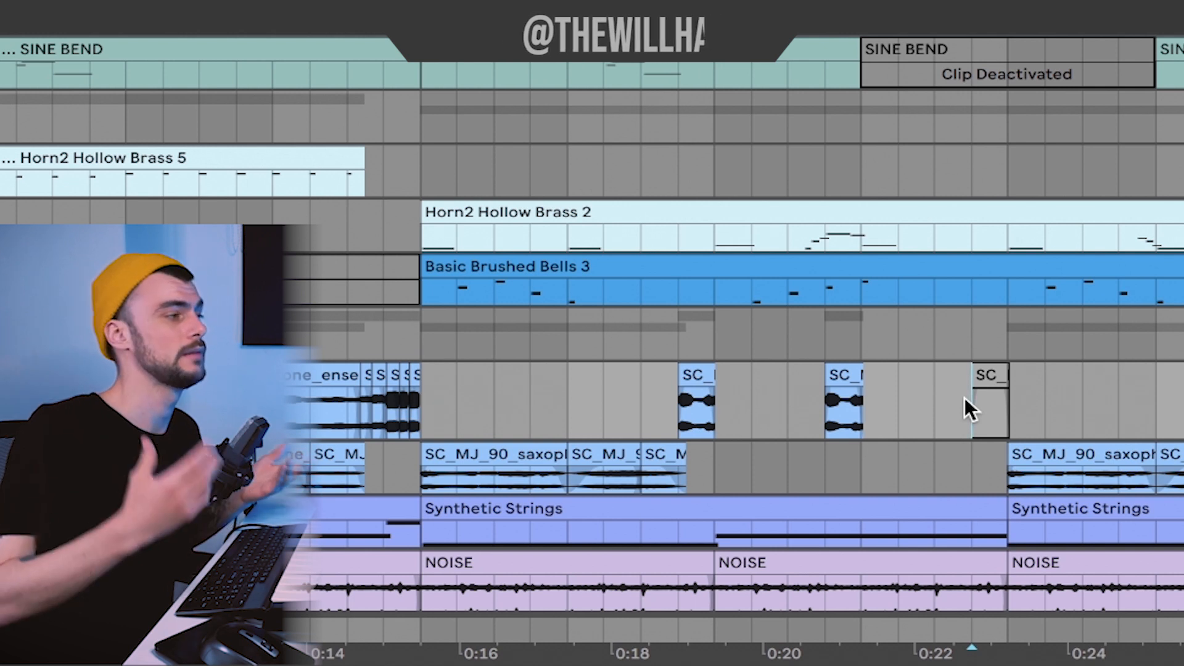
Play the soloed NOISE track from bar 3 and bypass and re-enable its sidechained Compressor to compare the sound
scroll(952, 420, "down", 3)
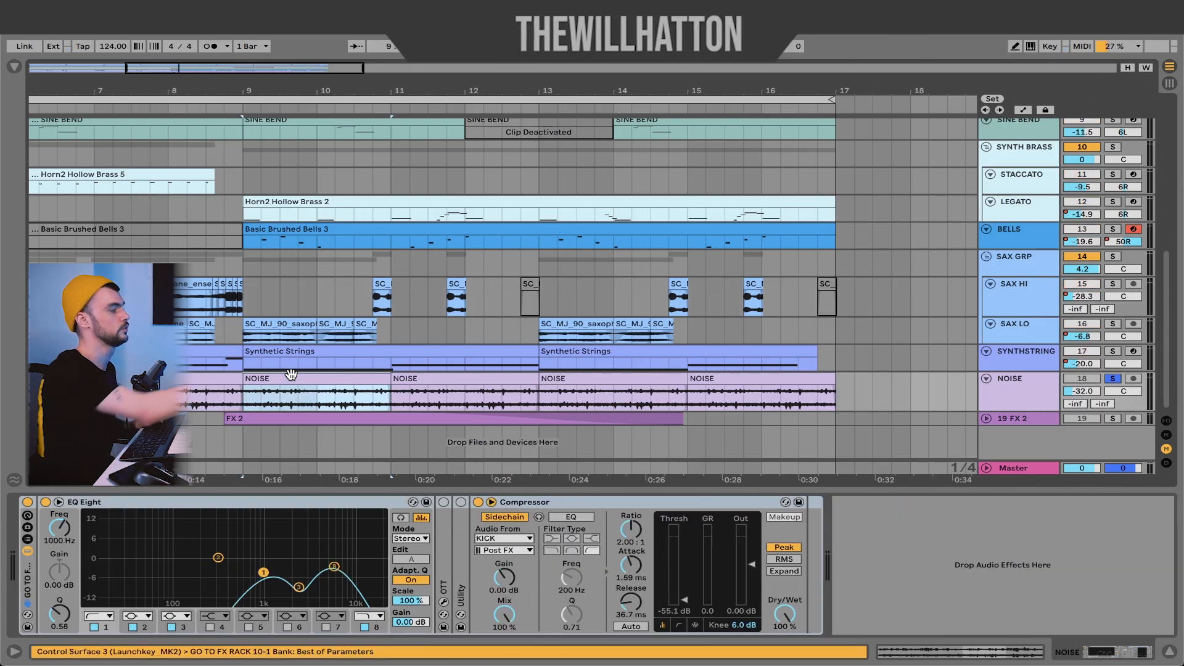
scroll(291, 374, "left", 5)
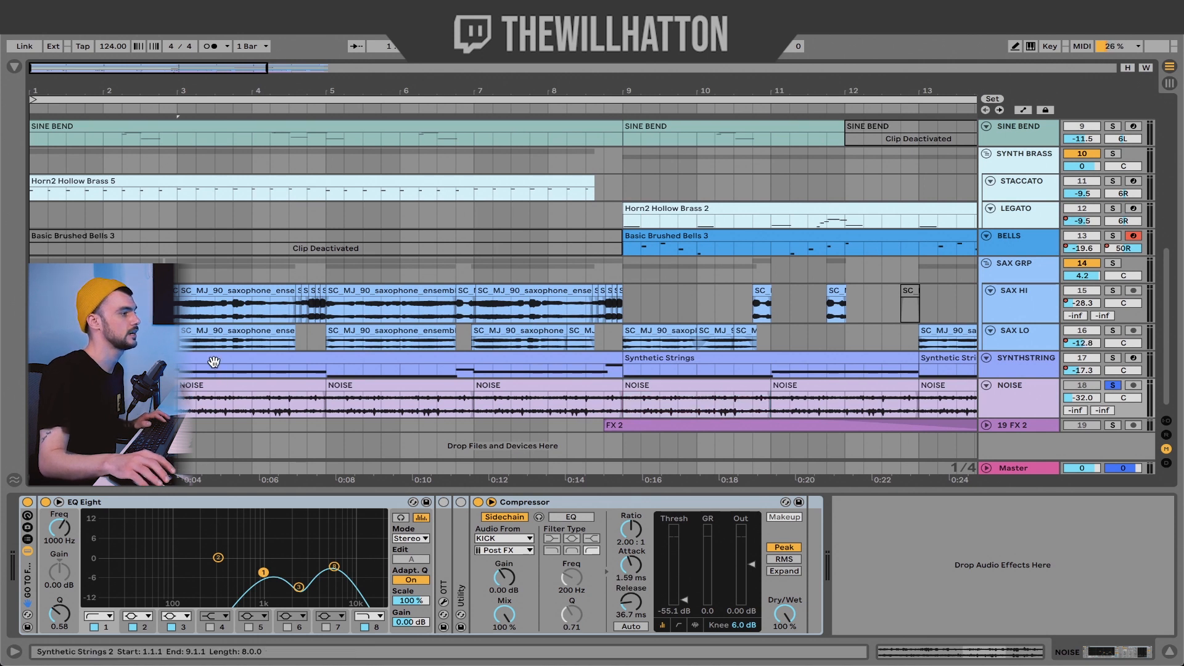
key("space")
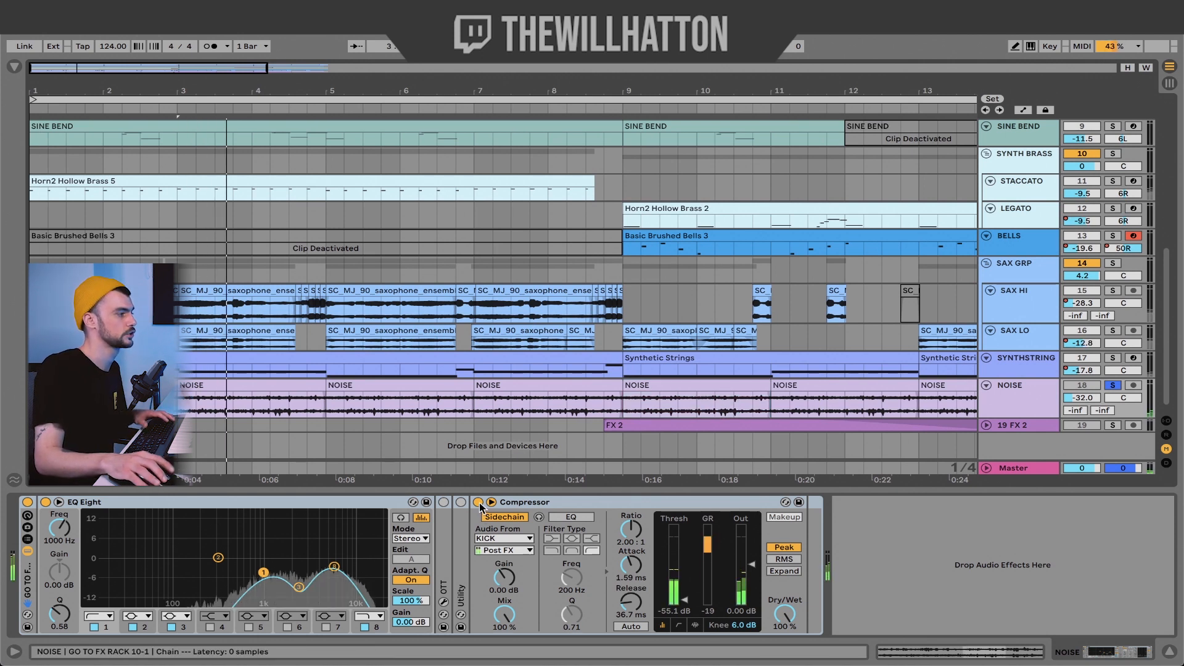
left_click(478, 502)
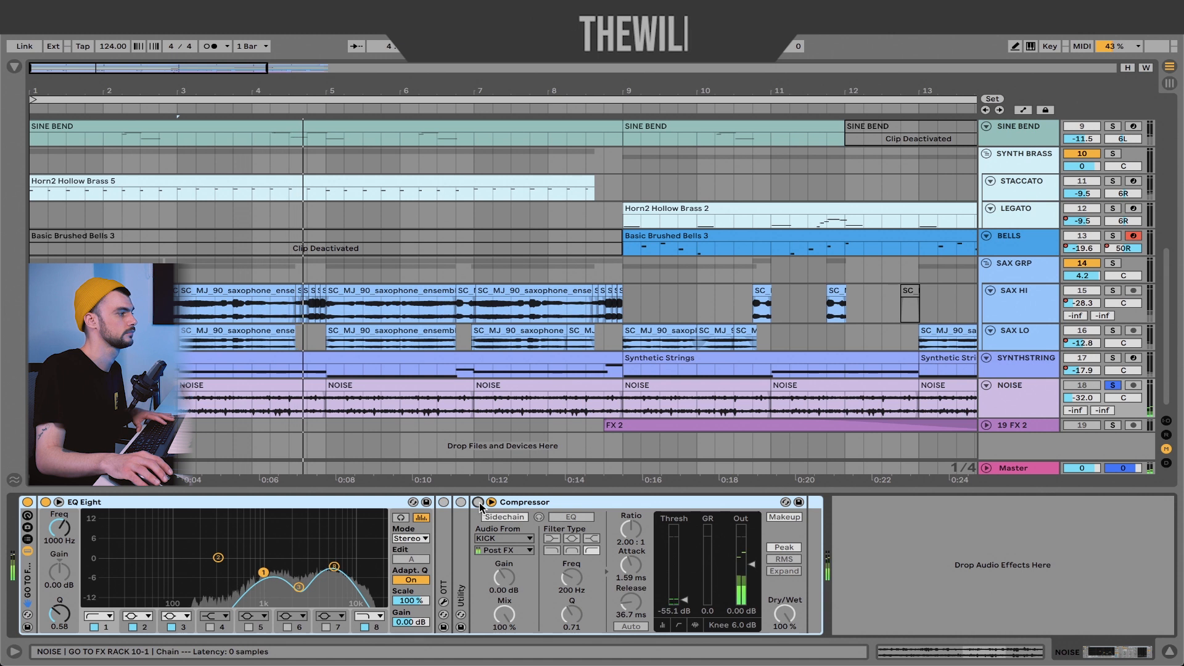
left_click(478, 502)
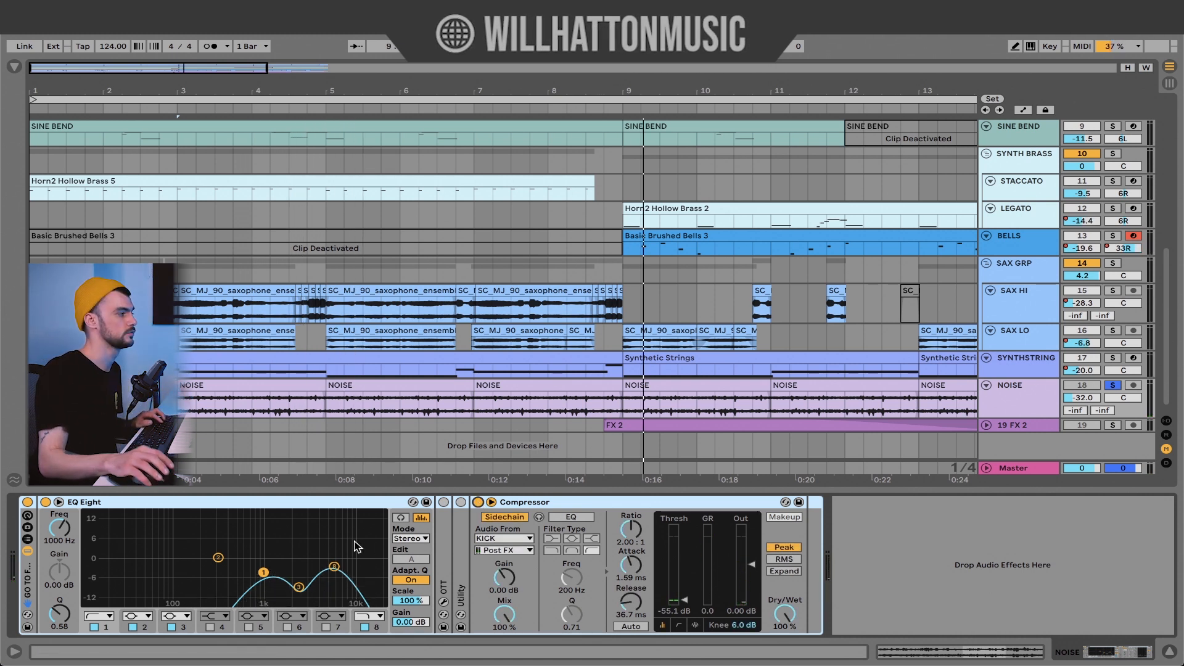
Undo the recent Compressor toggles and examine the low-cut band 1 and high-cut band 8 of the EQ Eight on NOISE
key("ctrl+z")
key("ctrl+z")
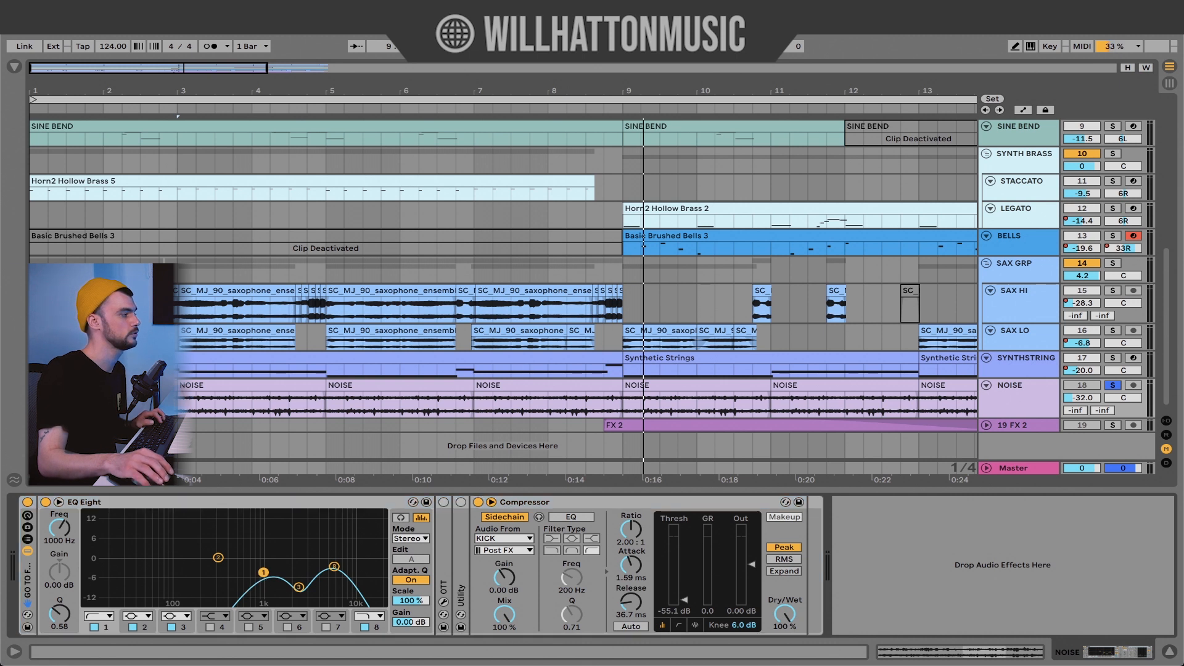
left_click_drag(85, 566, 263, 576)
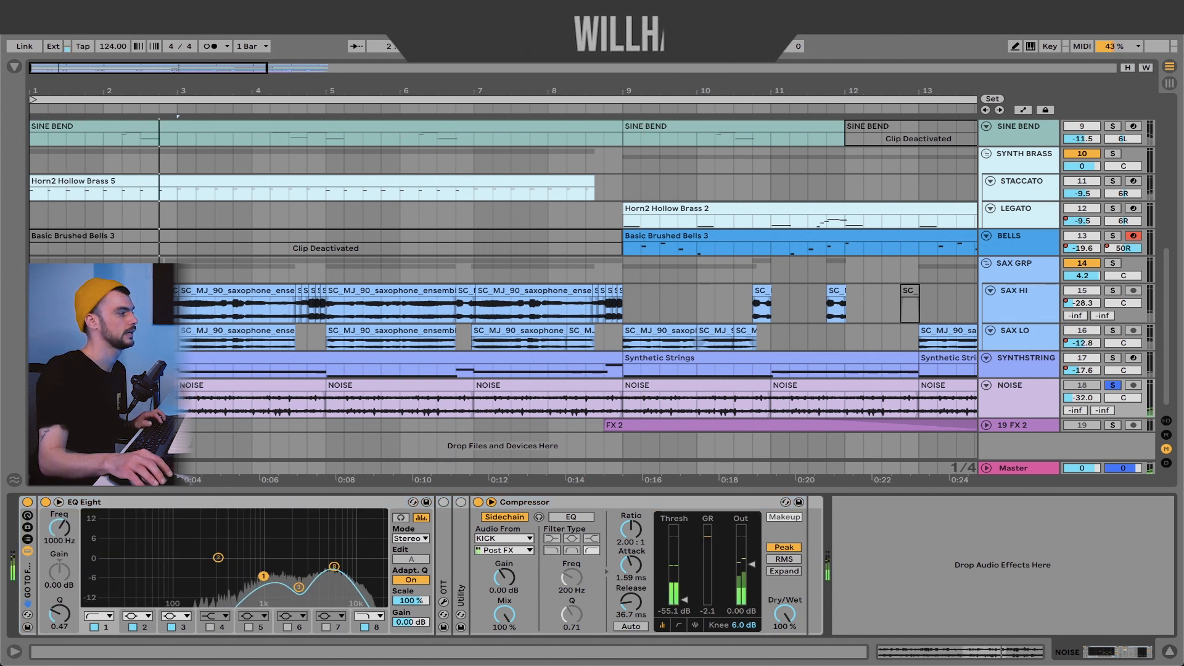
left_click(363, 627)
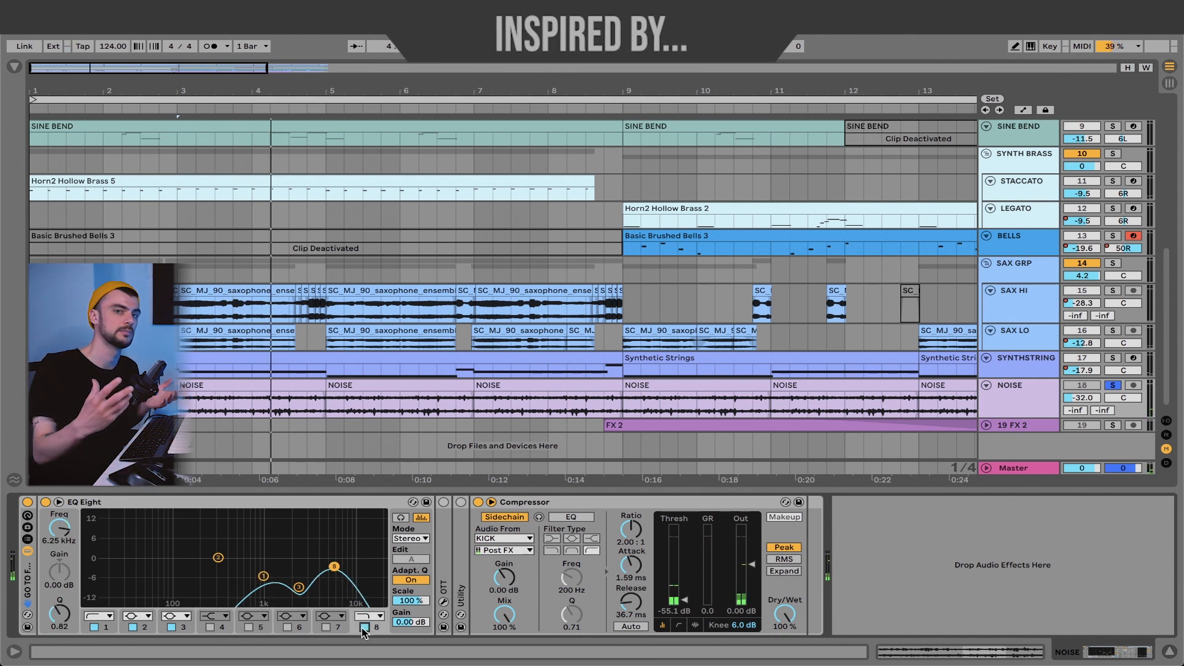
Select the FX 2 track to inspect it
left_click(1012, 426)
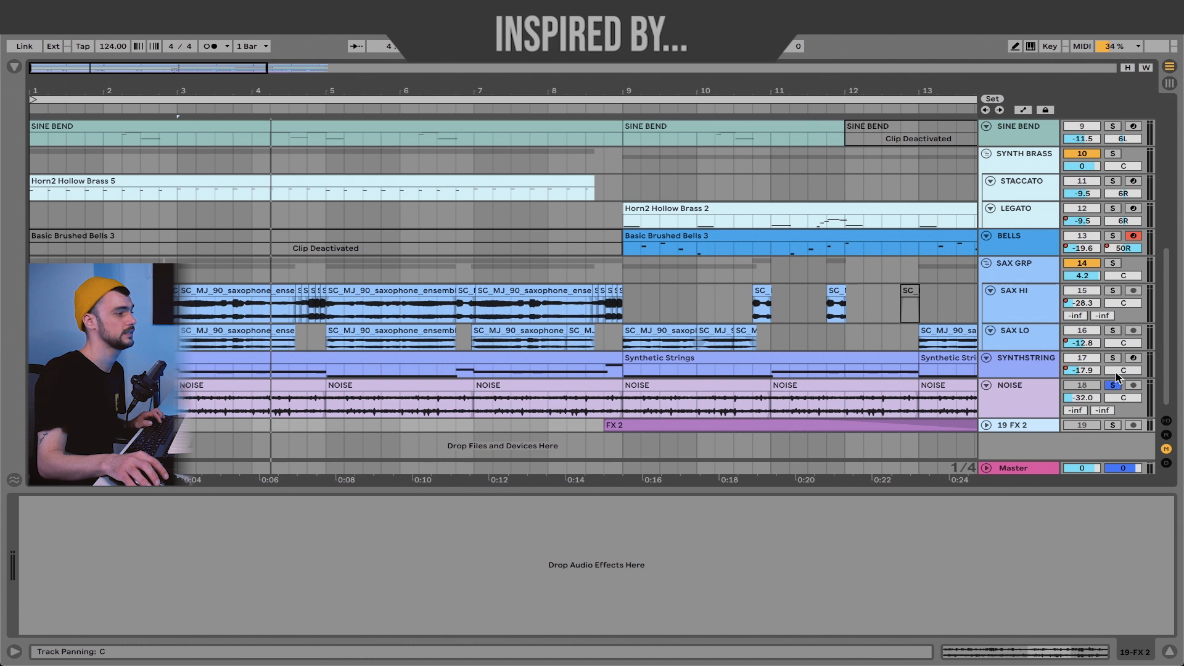